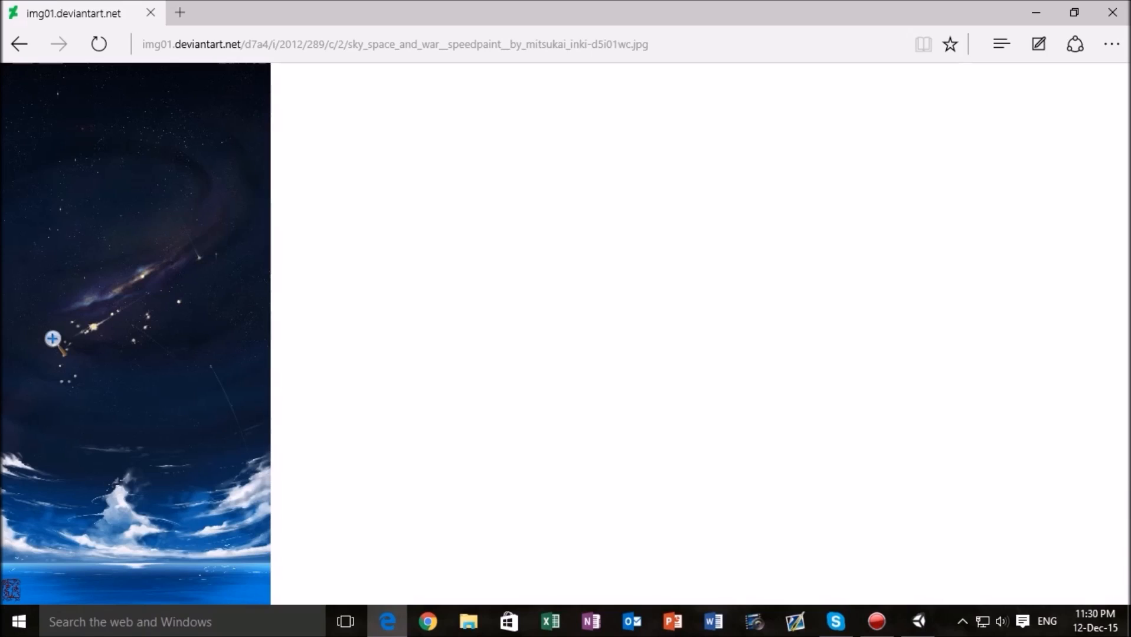
- Examine the space background image enlarged in the browser and compare it with the assets in the Unity project
left_click(188, 273)
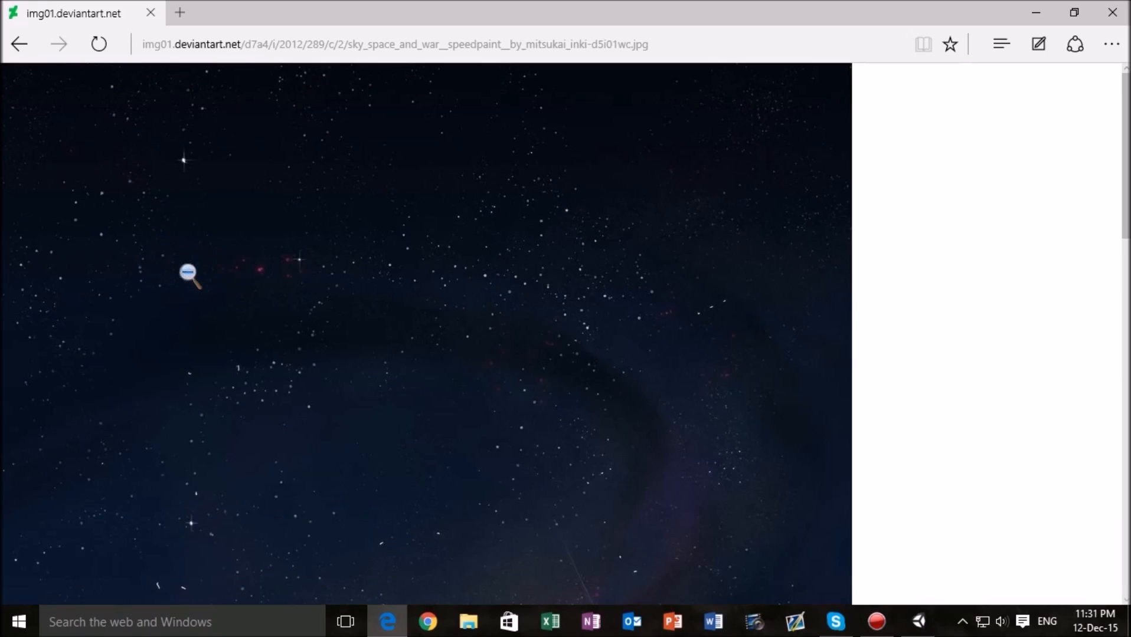
left_click(306, 265)
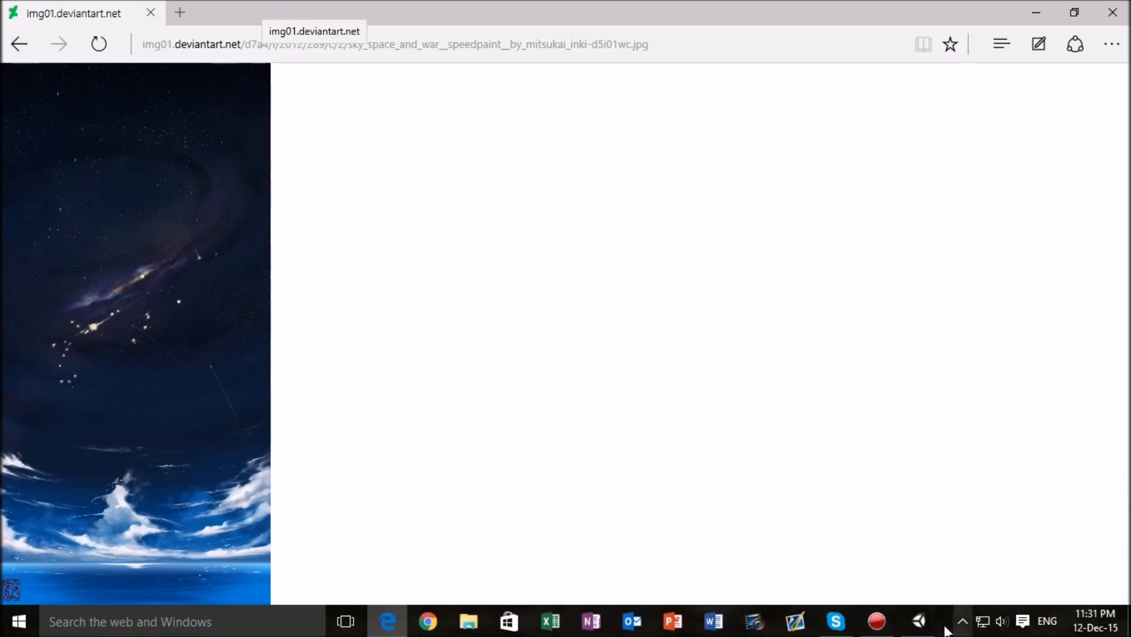
left_click(919, 620)
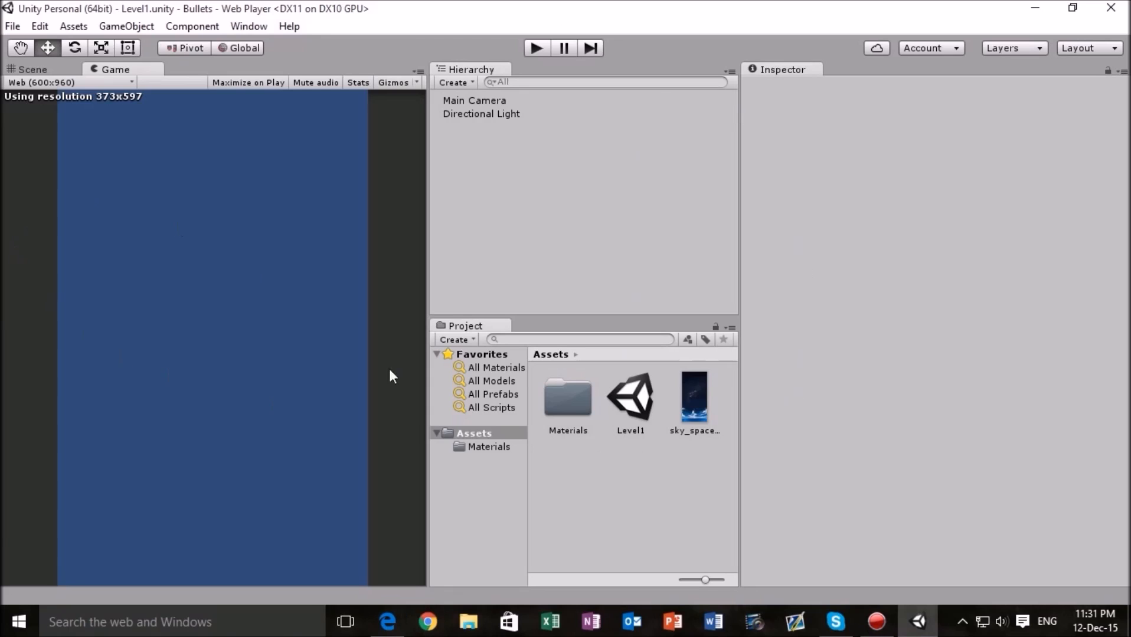
left_click(387, 629)
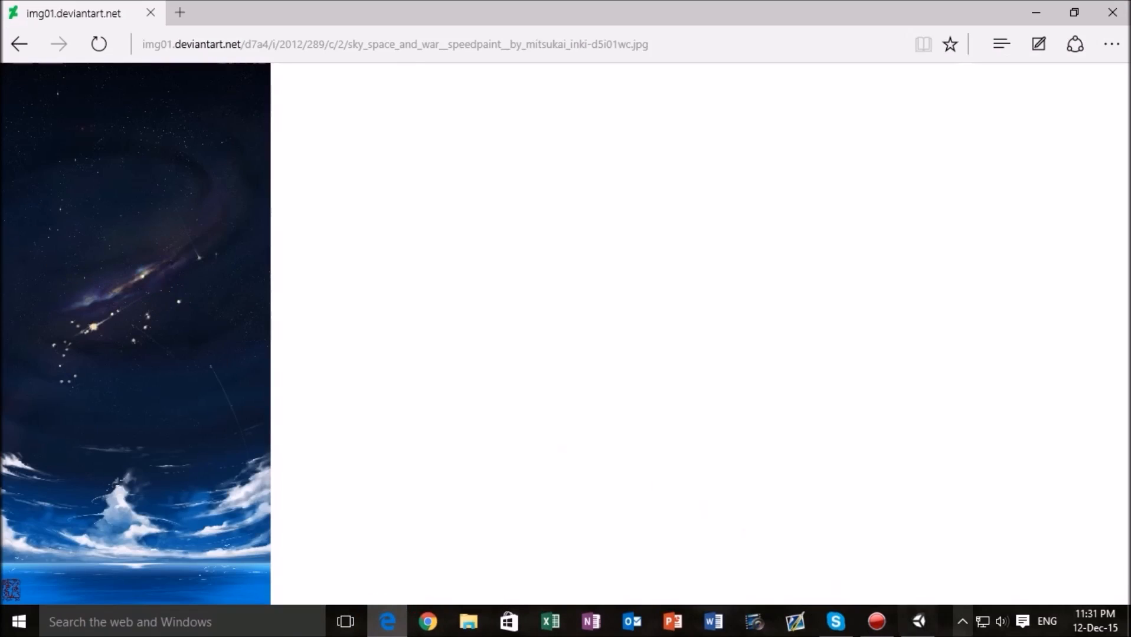
left_click(918, 622)
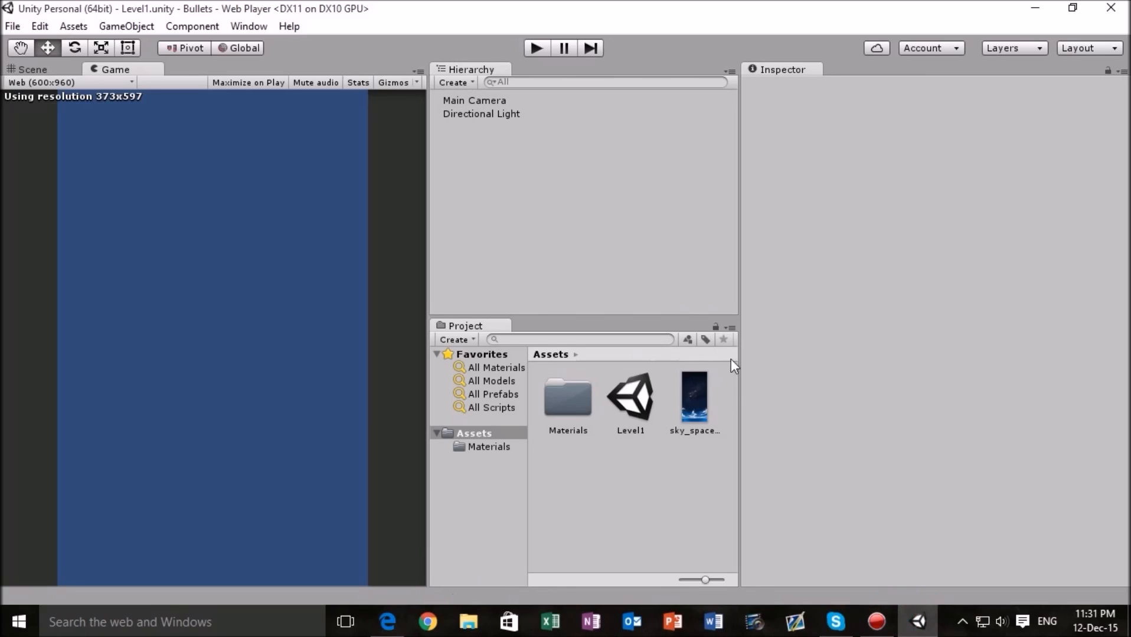
left_click(387, 621)
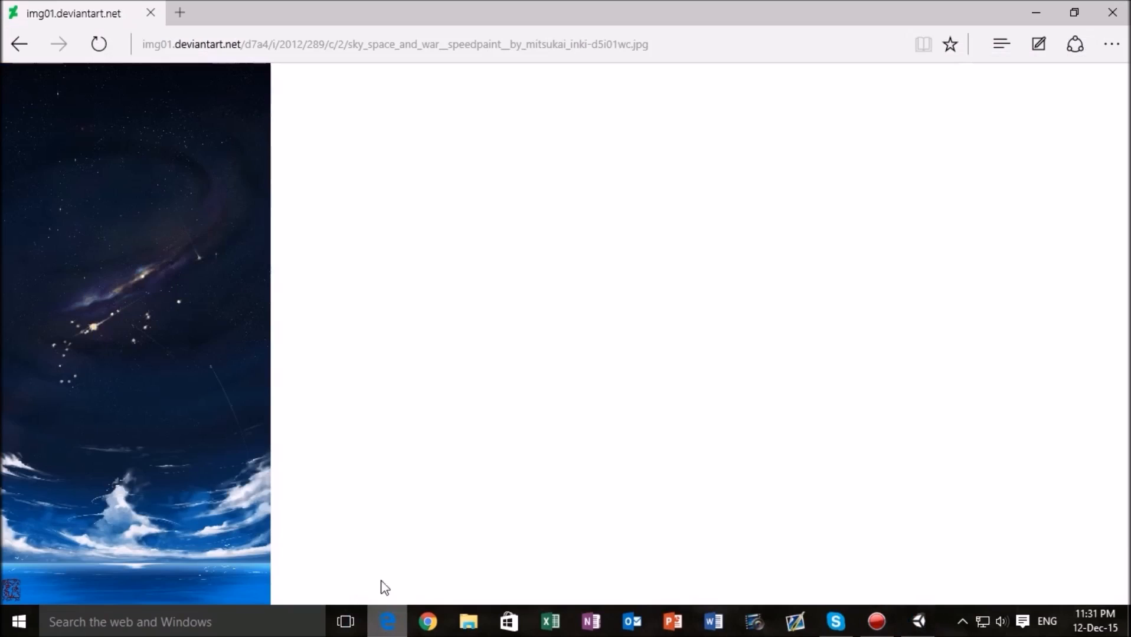
- Start saving the space picture from the browser and browse to the Unity Work folder on the D: drive
right_click(158, 244)
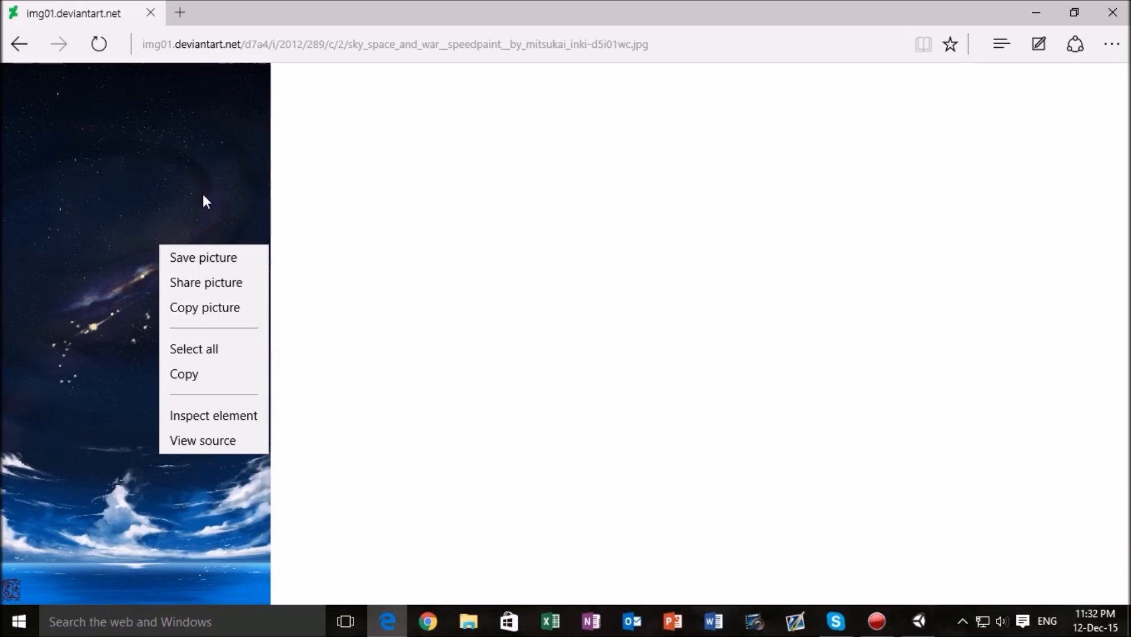
left_click(200, 259)
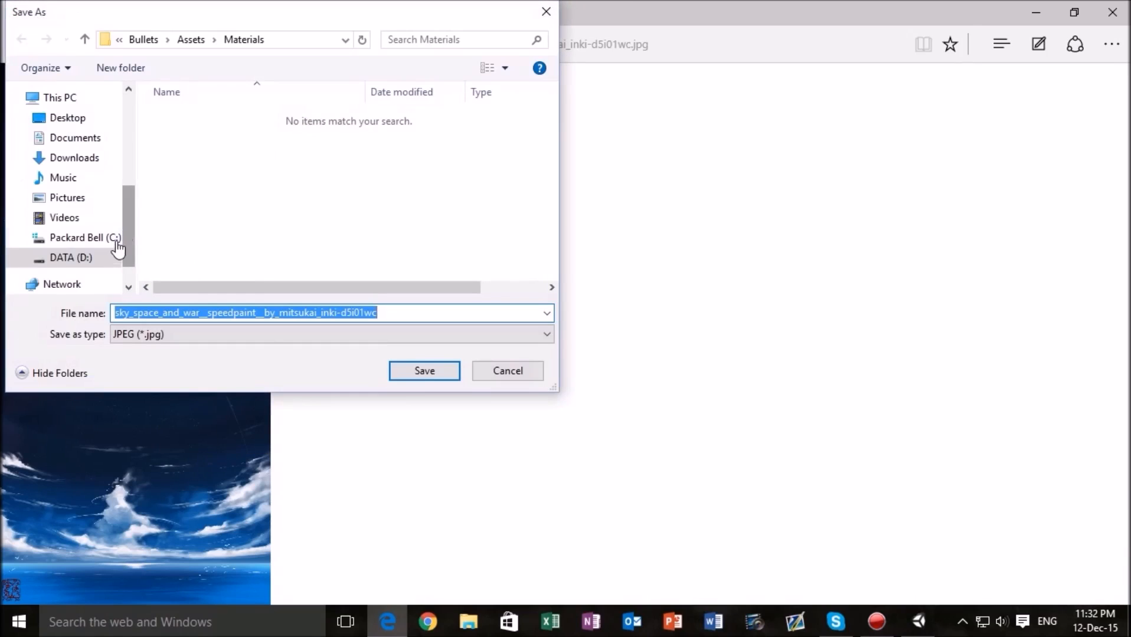
scroll(118, 248, "down", 2)
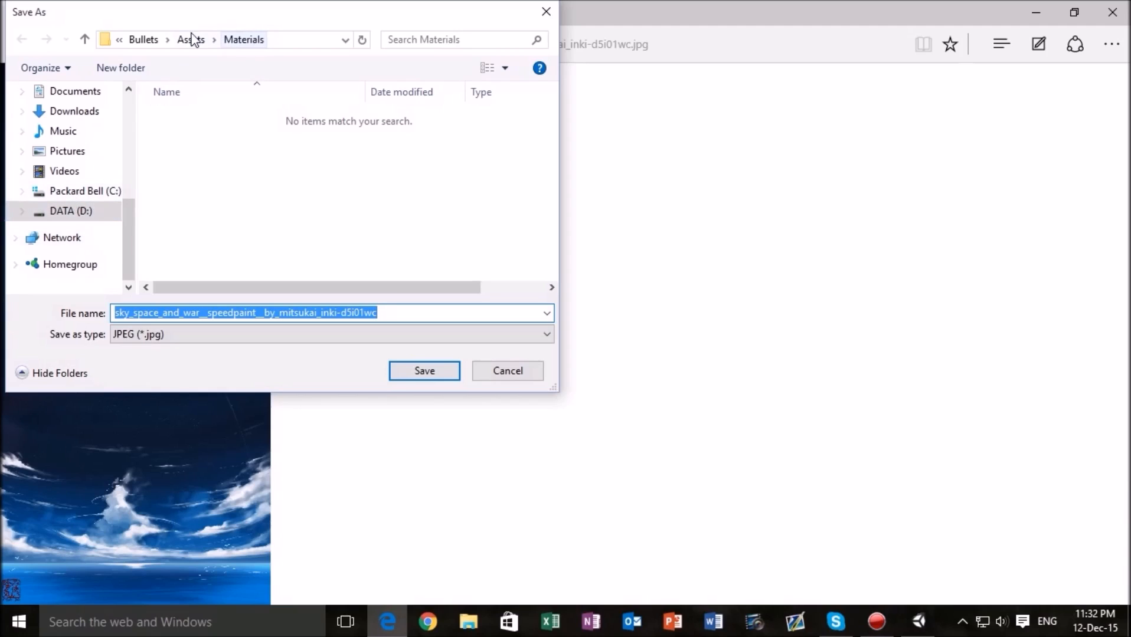
left_click(83, 211)
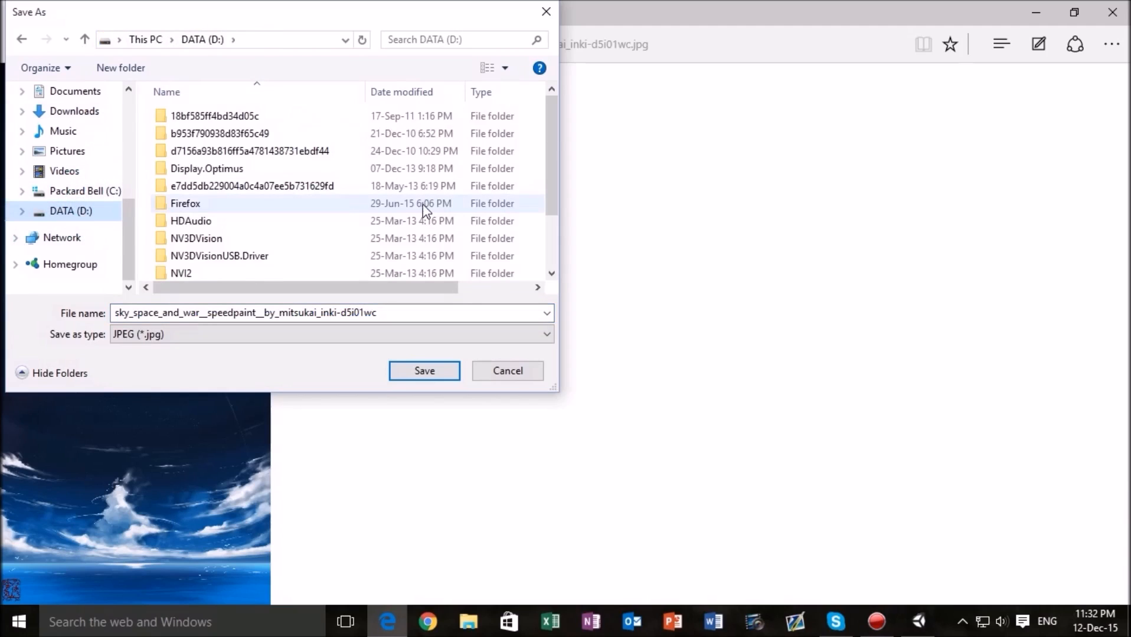
scroll(425, 212, "down", 2)
double_click(285, 274)
scroll(255, 248, "down", 4)
scroll(267, 220, "up", 4)
scroll(243, 207, "down", 5)
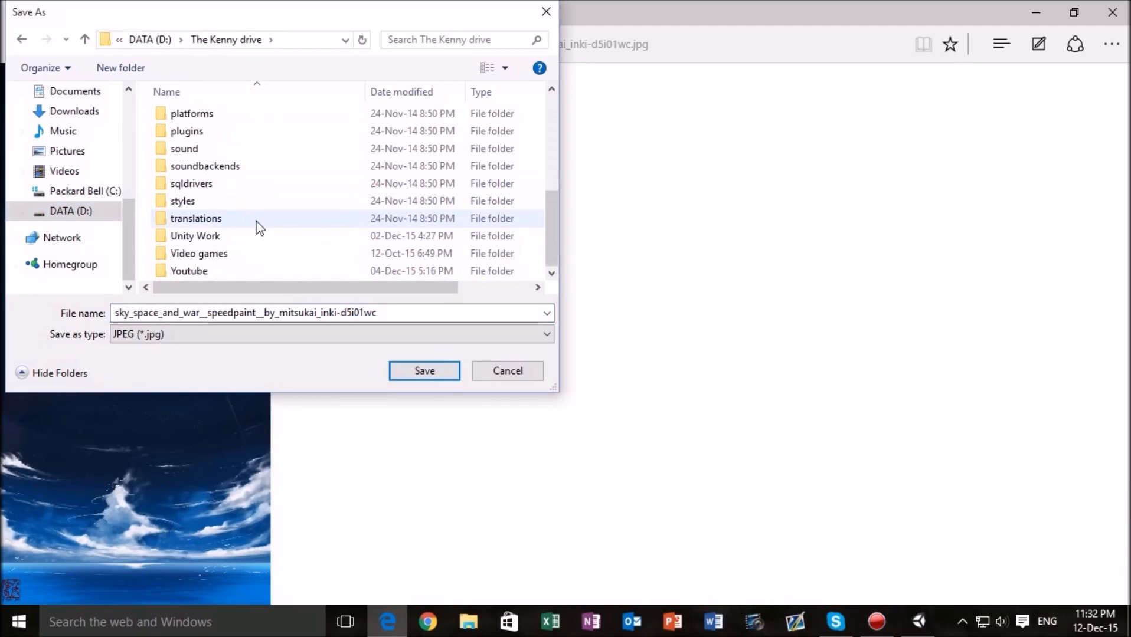
double_click(217, 235)
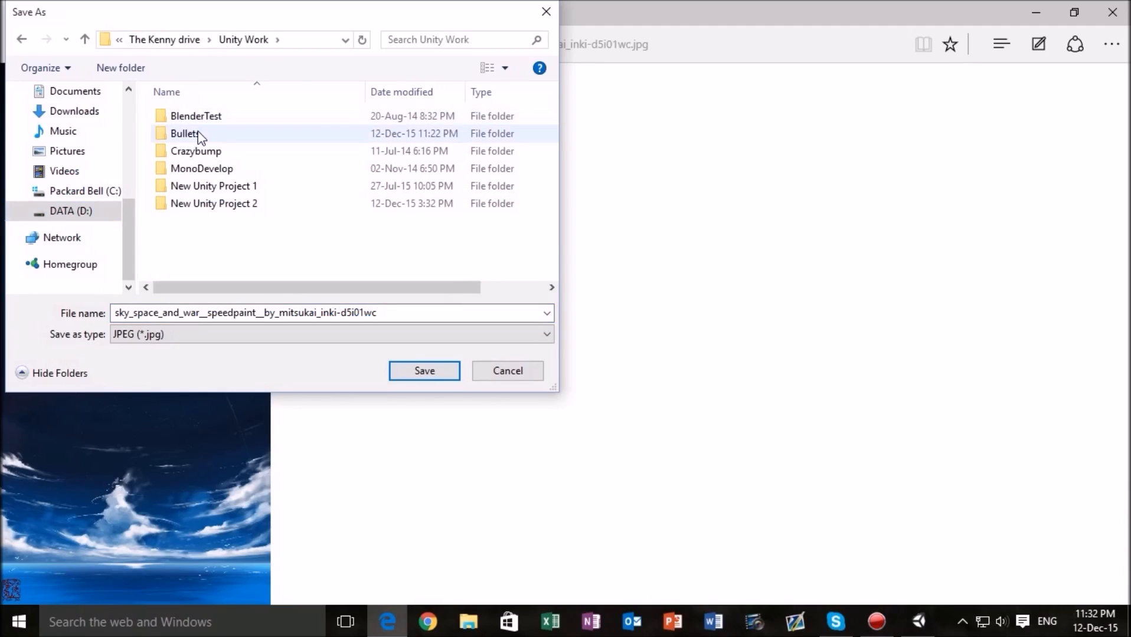
- Go to the Bullets project's Assets folder in the save dialog and delete its Materials folder
left_click(186, 134)
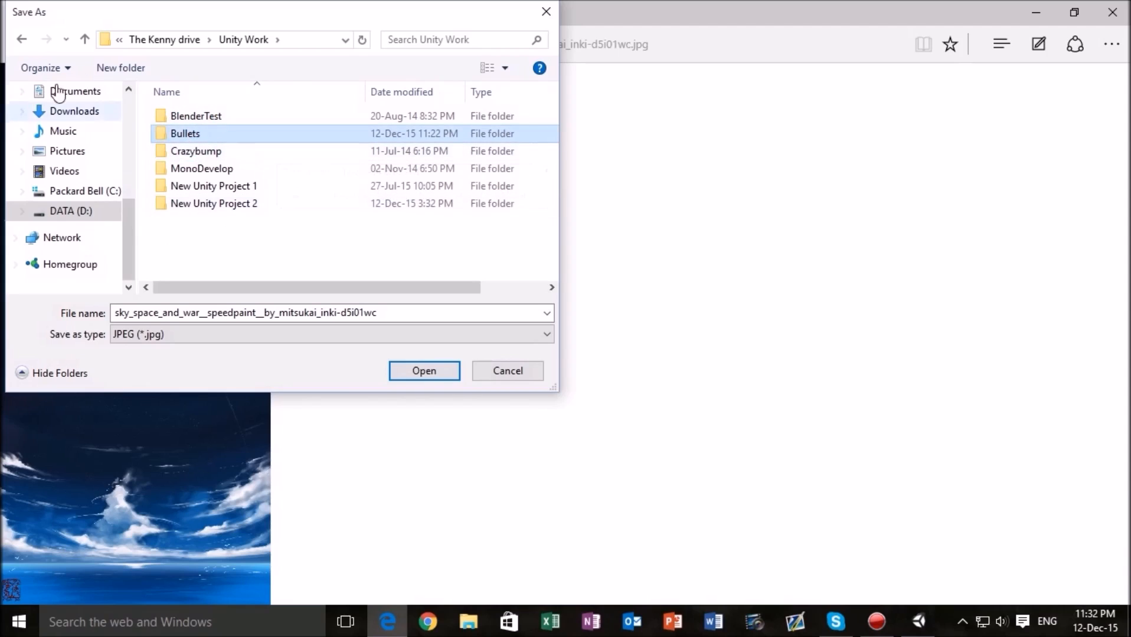
double_click(200, 135)
double_click(178, 118)
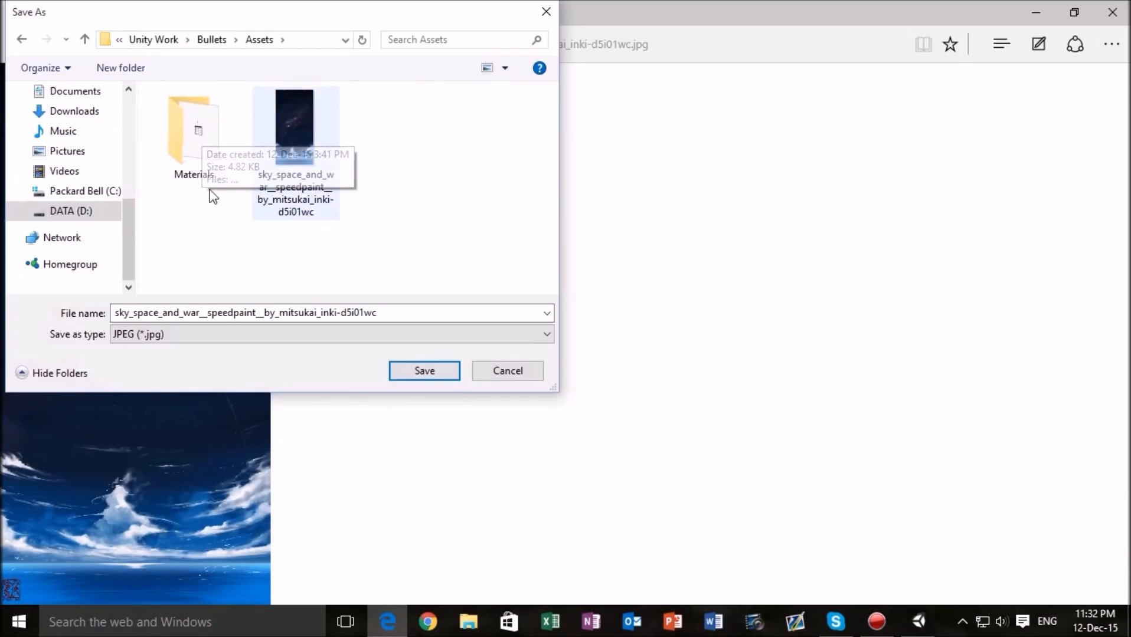
left_click(180, 157)
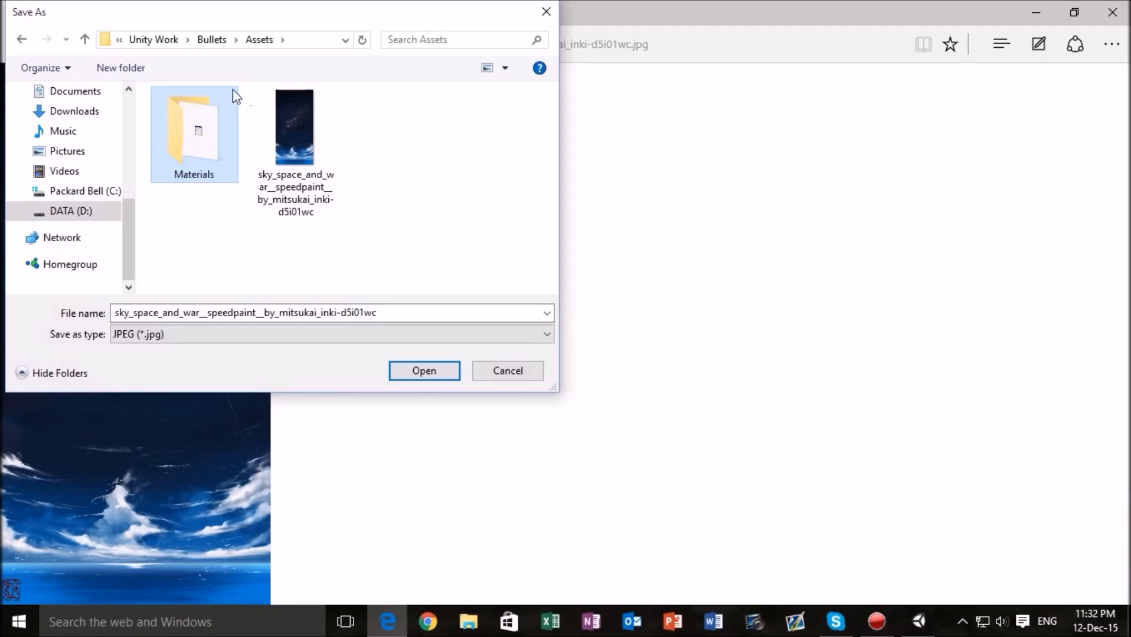
key("Delete")
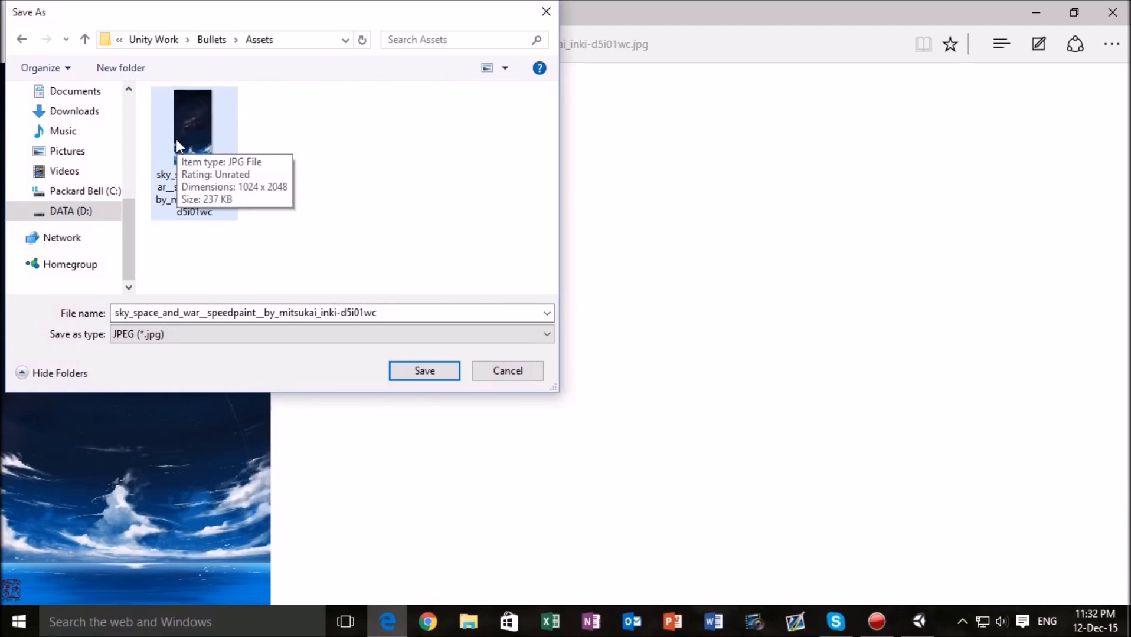
- Try to save the space picture as a JPEG in the Bullets project's Assets folder
left_click(435, 376)
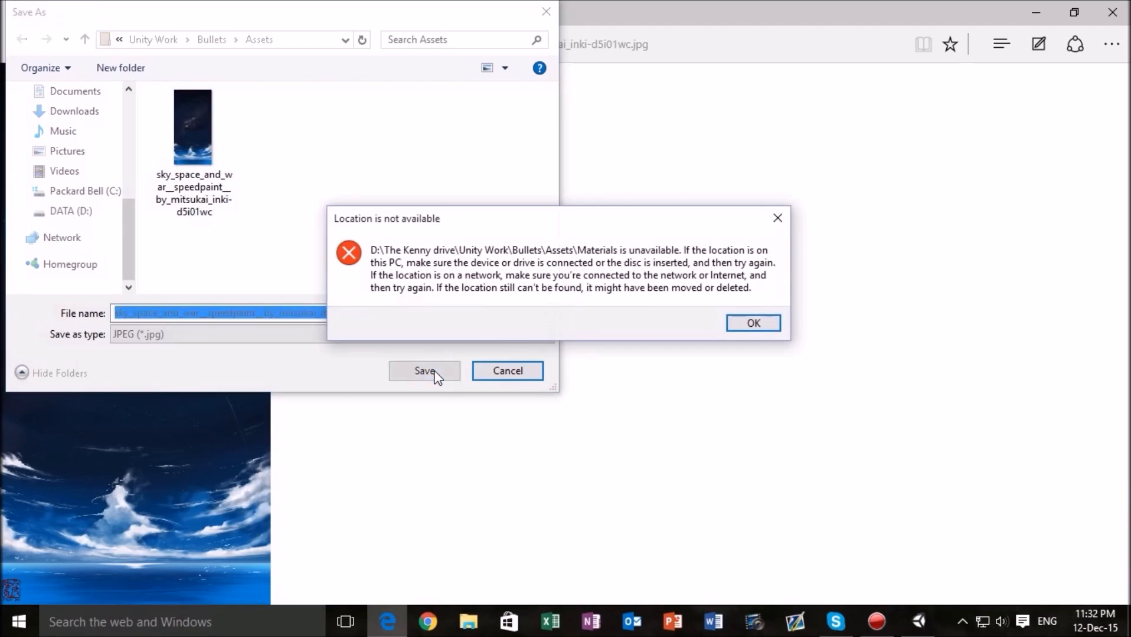
left_click(734, 324)
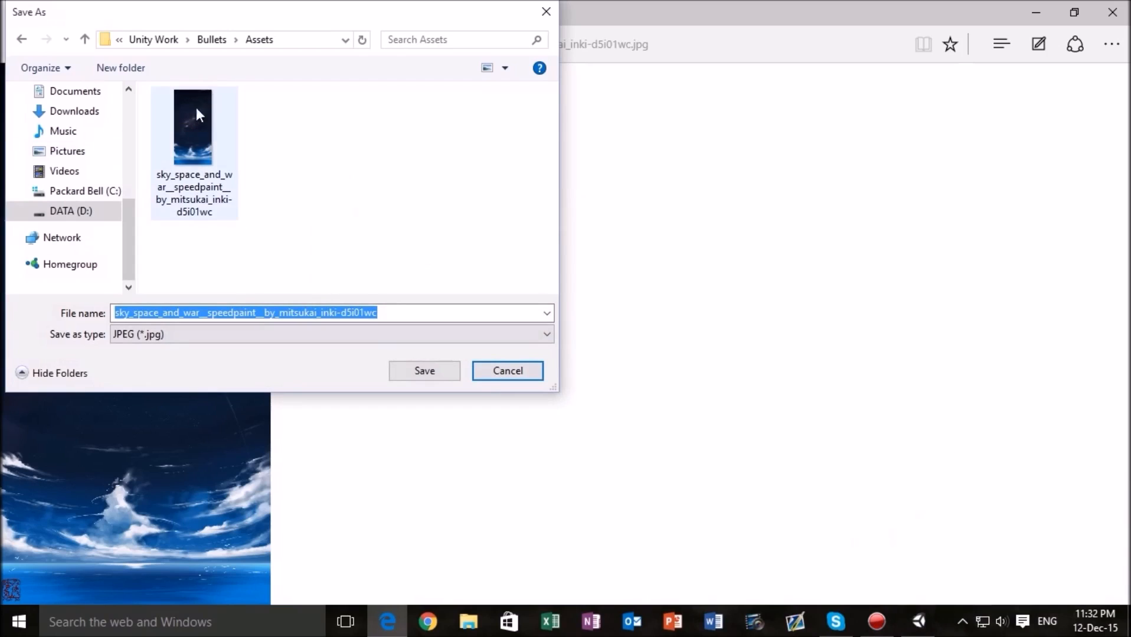
left_click(513, 373)
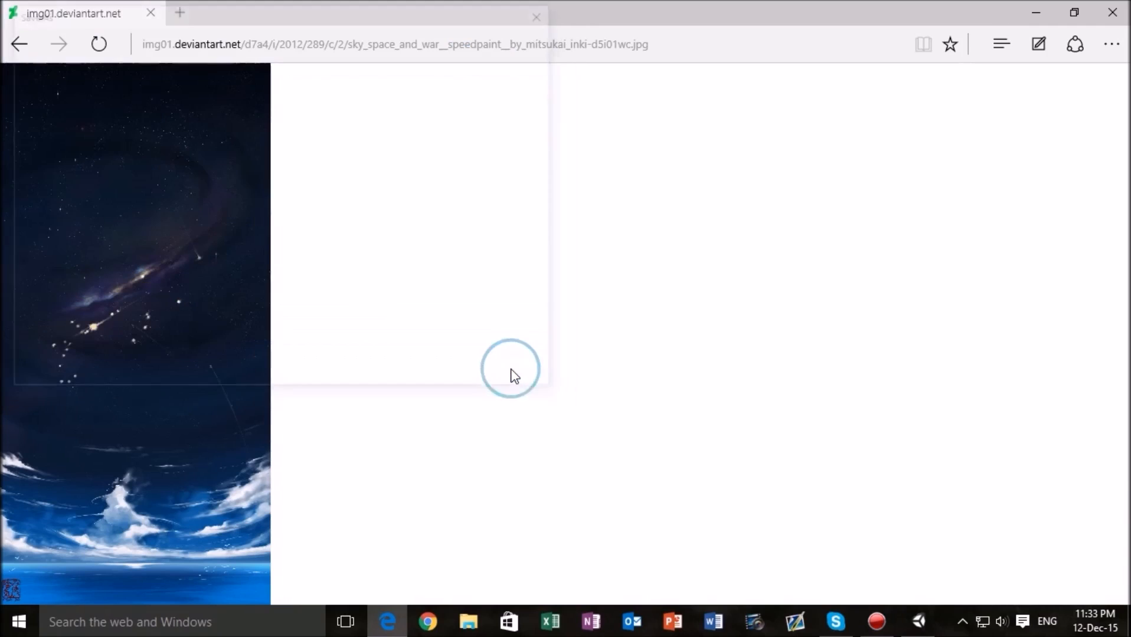
- Switch to Unity, select the imported sky_space texture in the project assets and show the Scene view
left_click(918, 621)
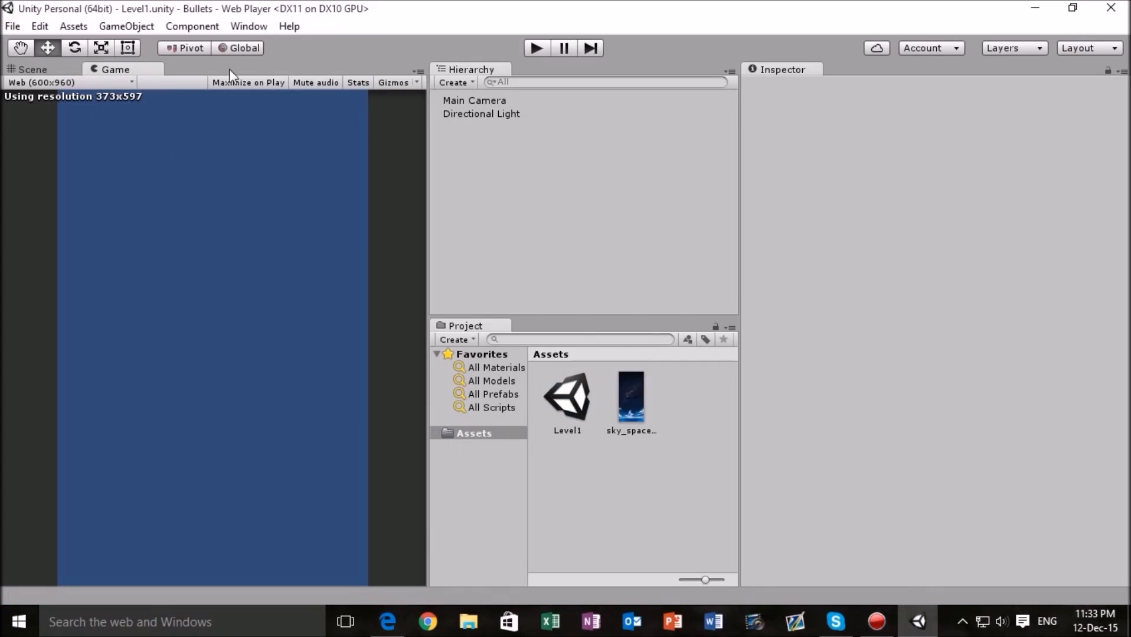
left_click(622, 402)
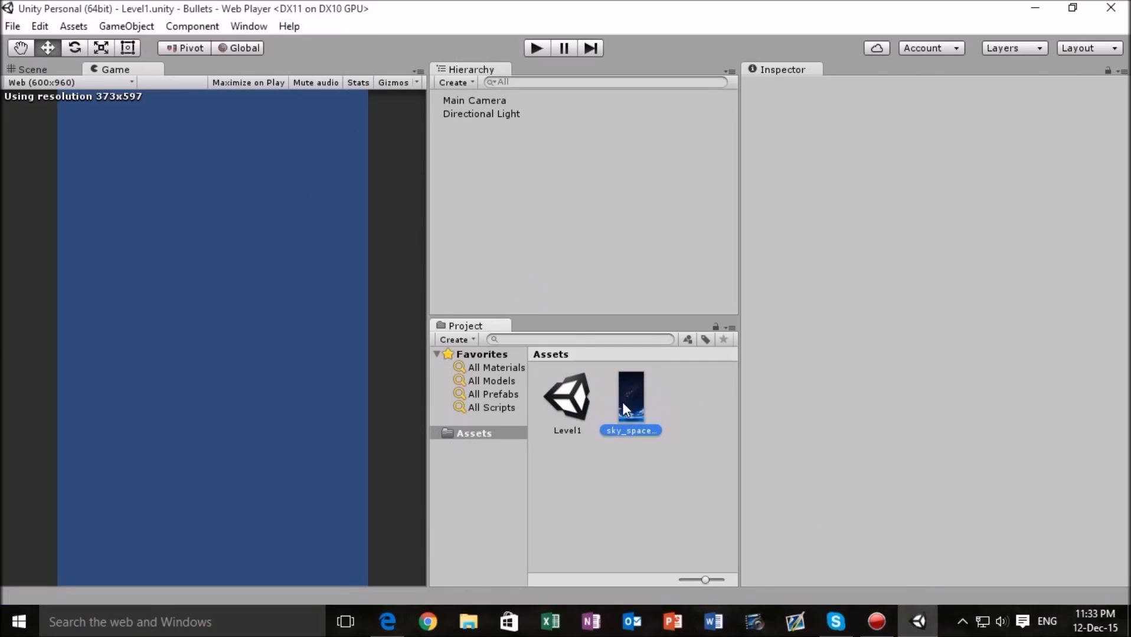
left_click(18, 72)
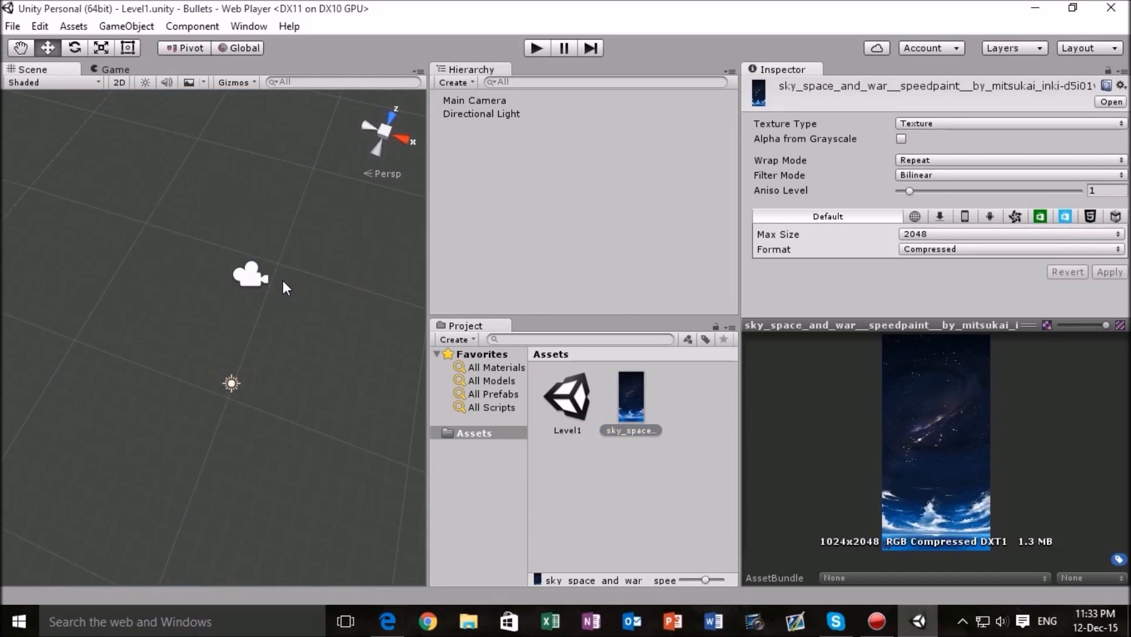
- Add a 3D Quad object to the Level1 scene
left_click(452, 85)
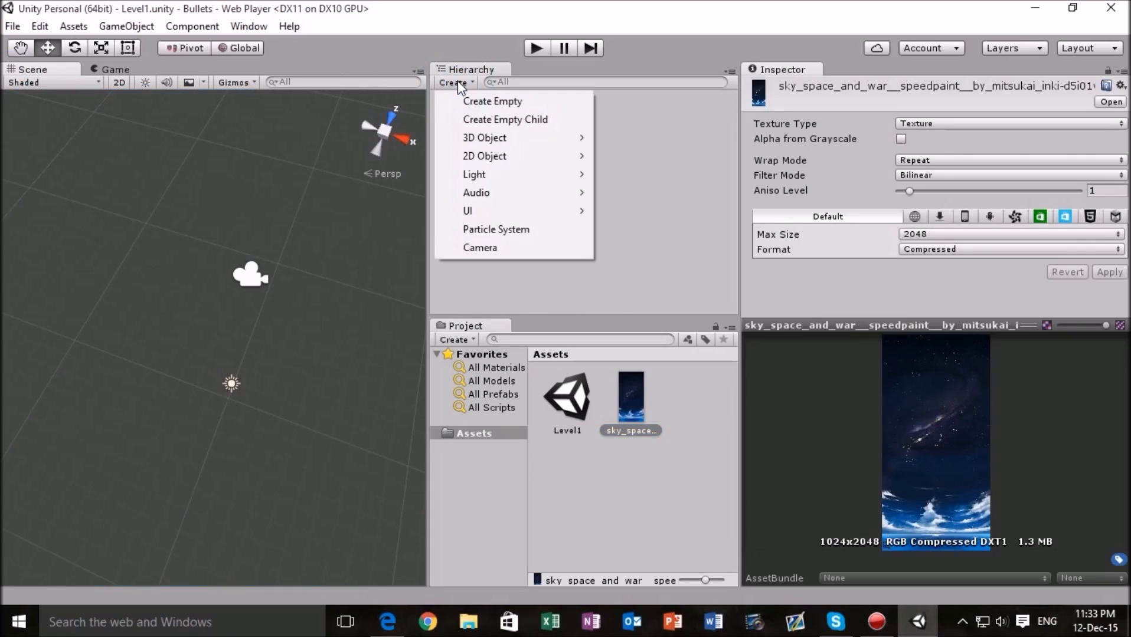
mouse_move(556, 142)
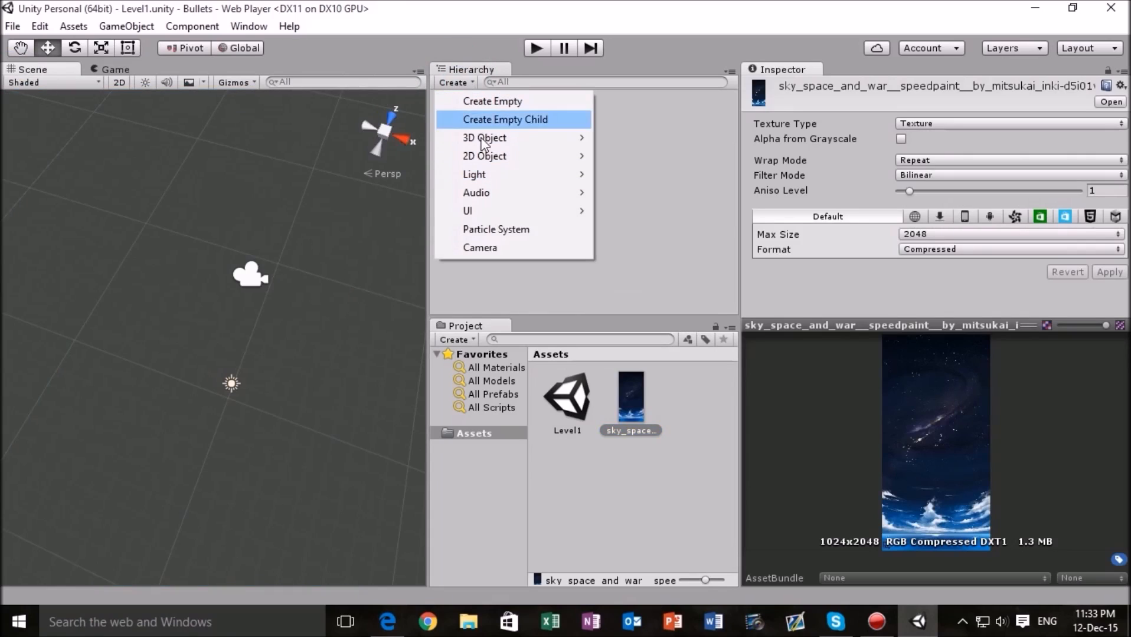
mouse_move(499, 141)
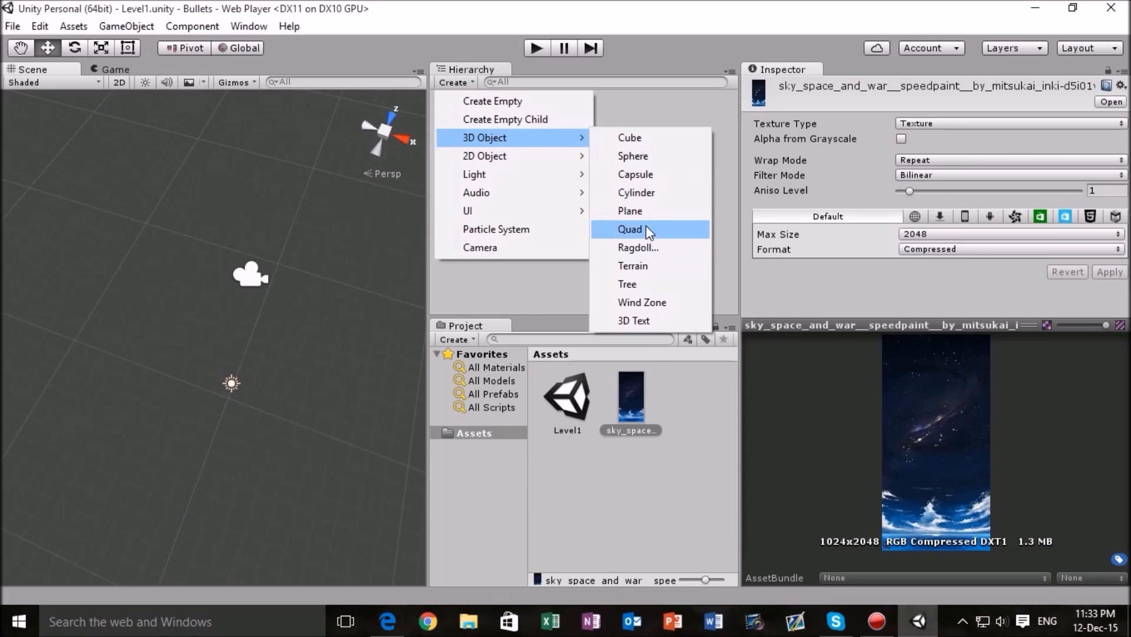
left_click(646, 229)
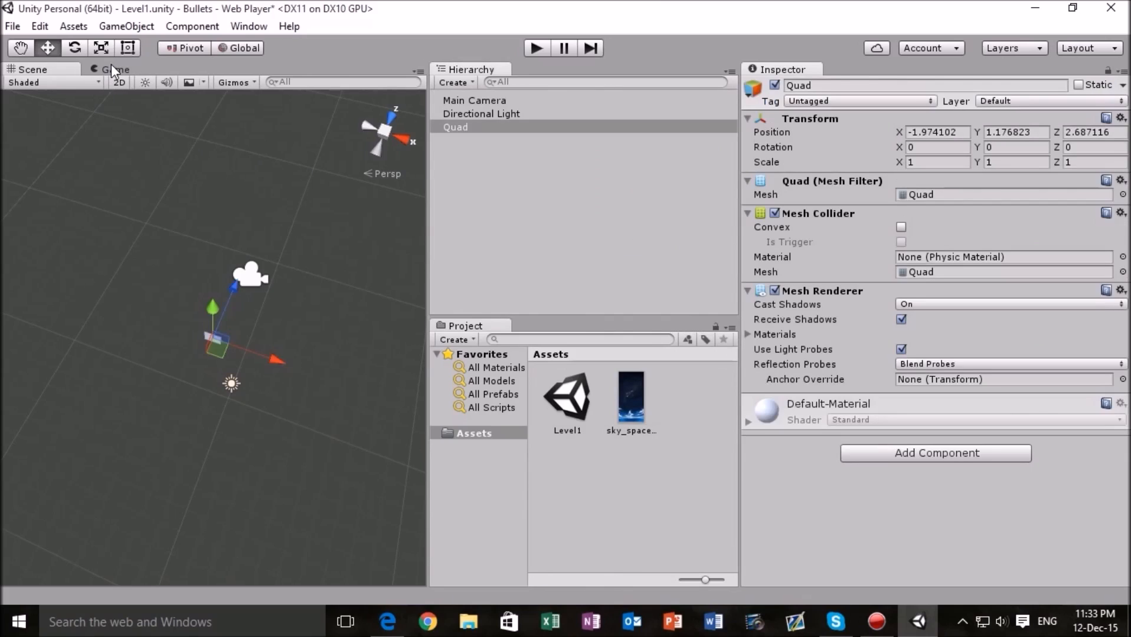
- Reset the Quad's Transform component while showing the Game view
left_click(110, 68)
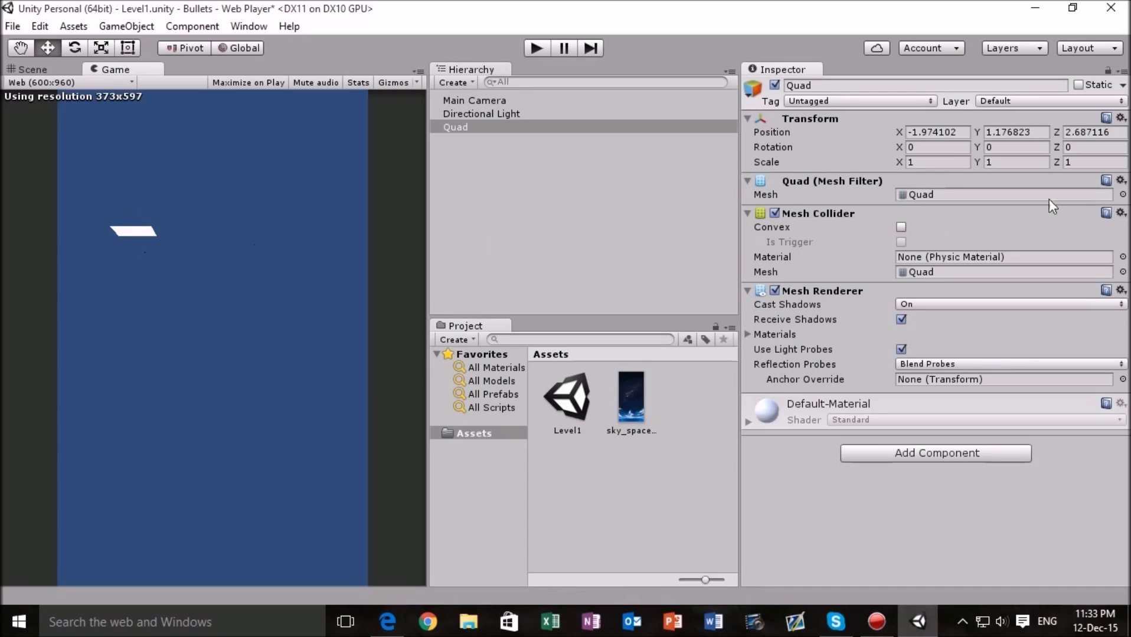
left_click(1121, 117)
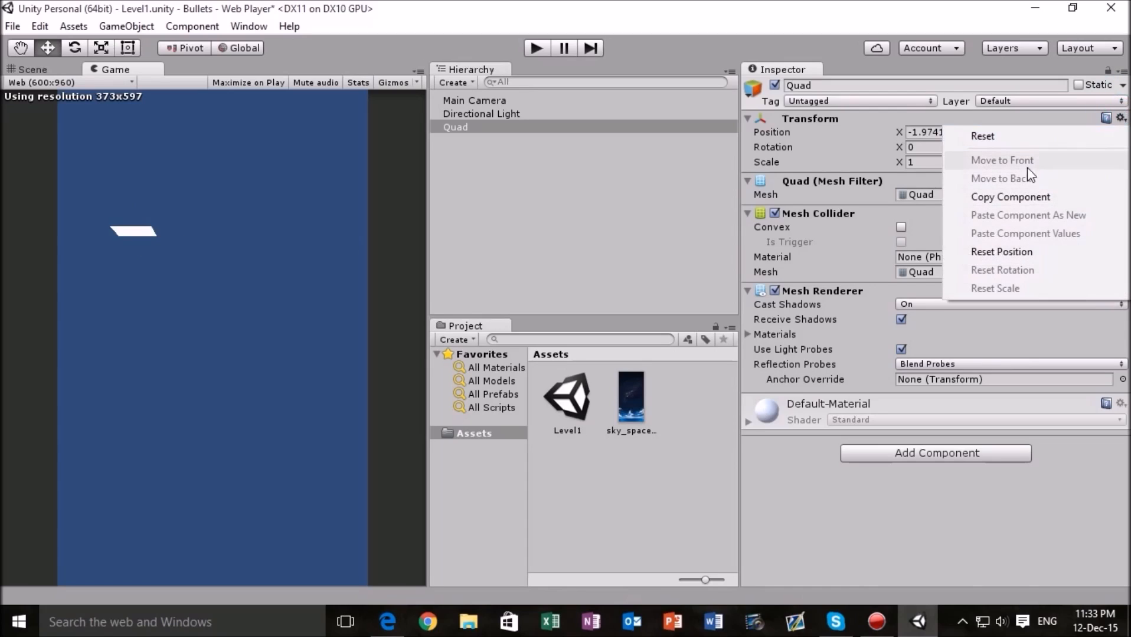
left_click(983, 136)
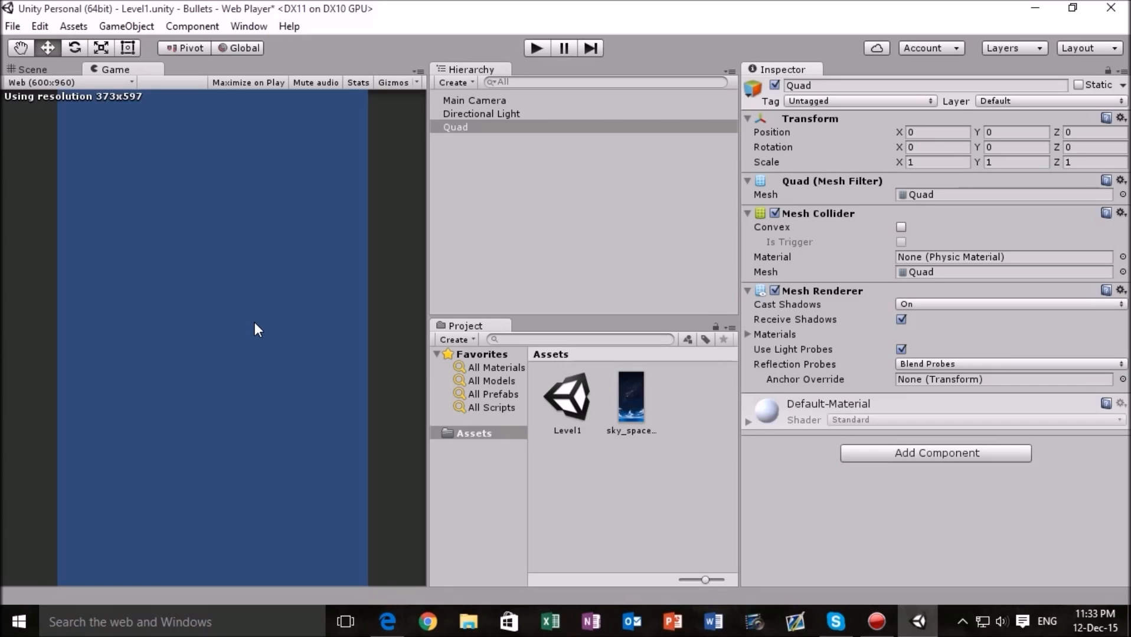
- Frame the Quad in the Scene view and set its X rotation to 90
left_click(37, 68)
scroll(253, 292, "up", 7)
right_click_drag(292, 349, 283, 318)
key("f")
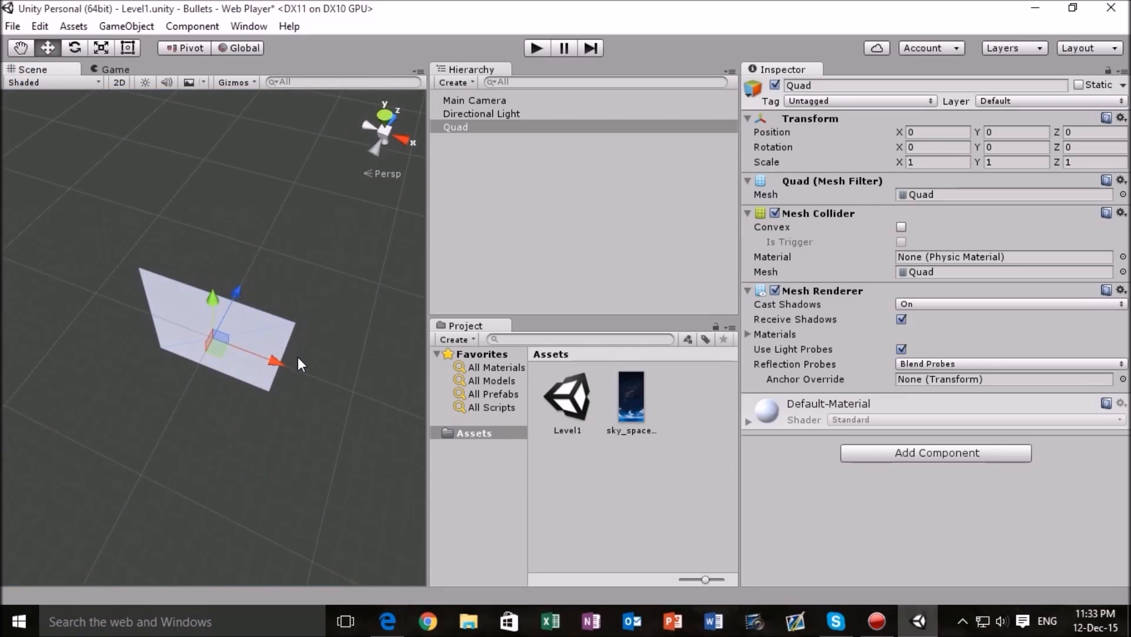
right_click_drag(327, 307, 234, 346)
middle_click_drag(234, 345, 315, 252)
right_click_drag(315, 252, 296, 278)
middle_click_drag(266, 304, 148, 506)
key("f")
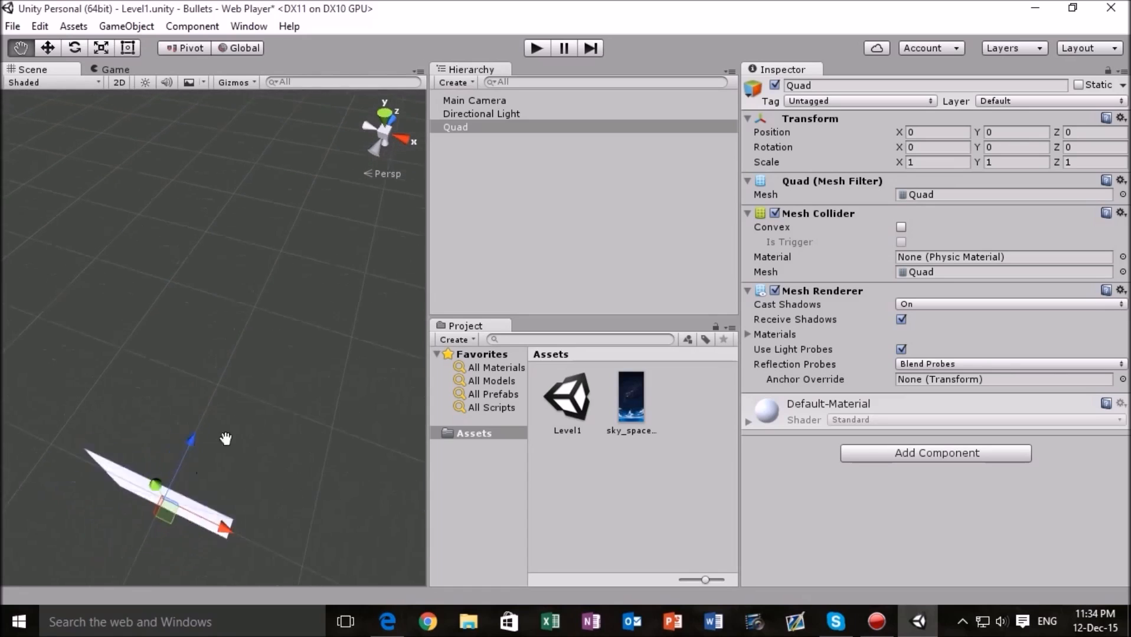
left_click(923, 149)
type("90")
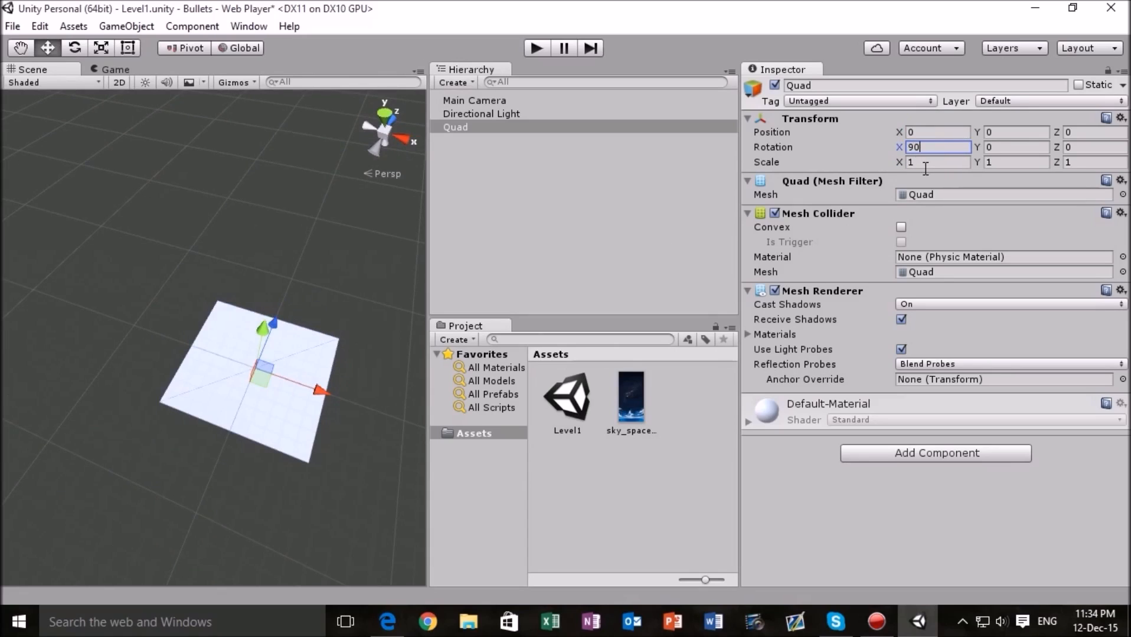
- Check the Quad in the Game view and compare the Main Camera's Transform with the Quad's
left_click(123, 69)
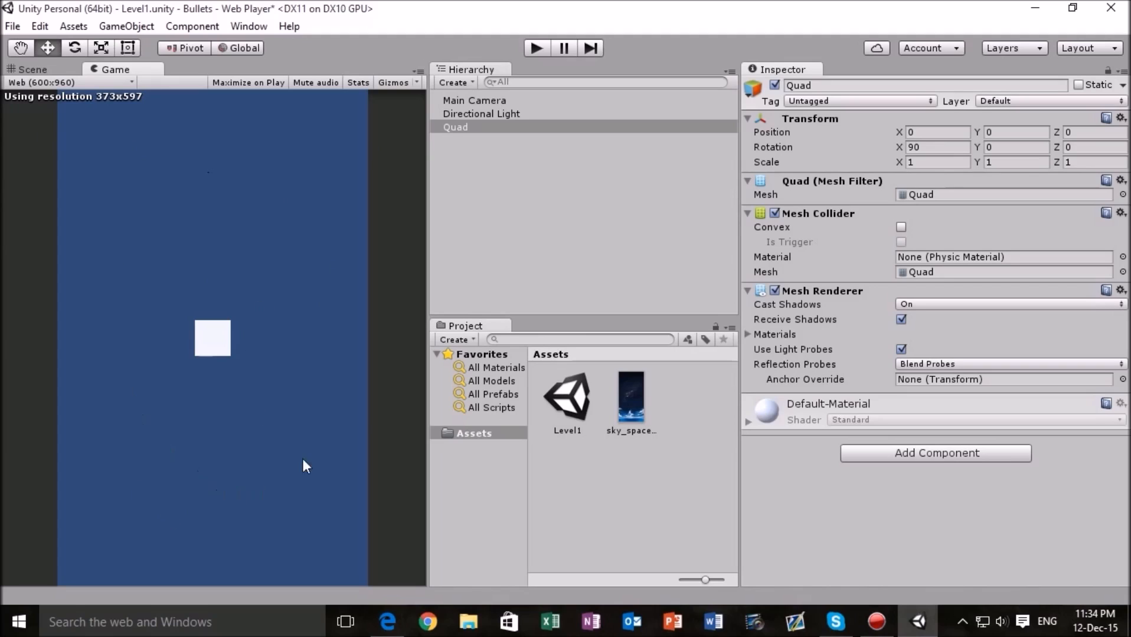
left_click(464, 101)
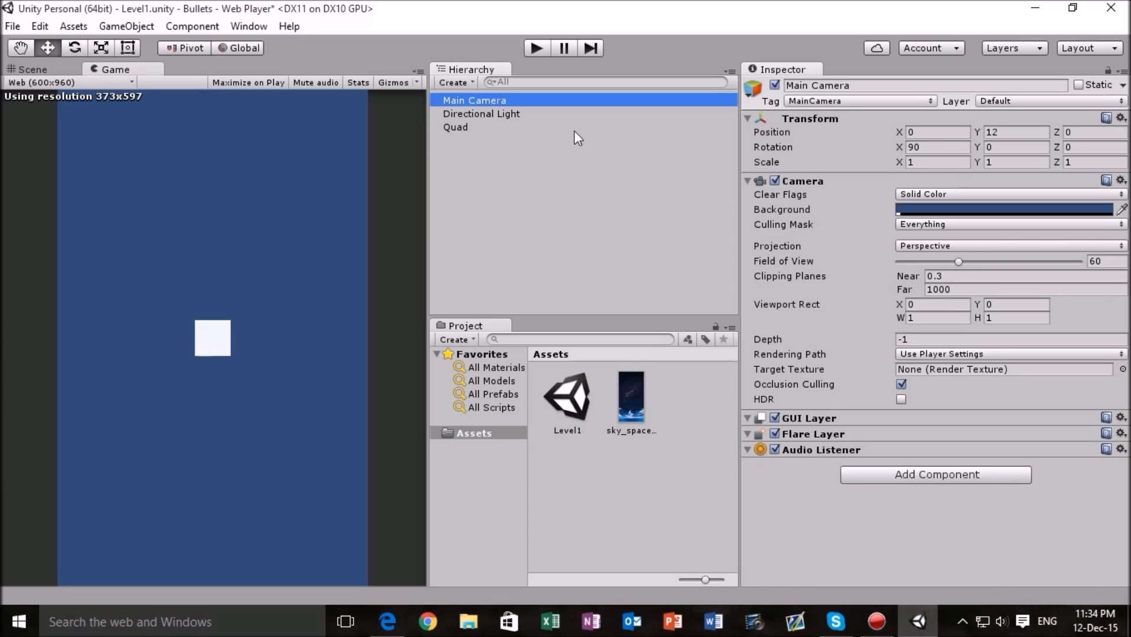
left_click(507, 127)
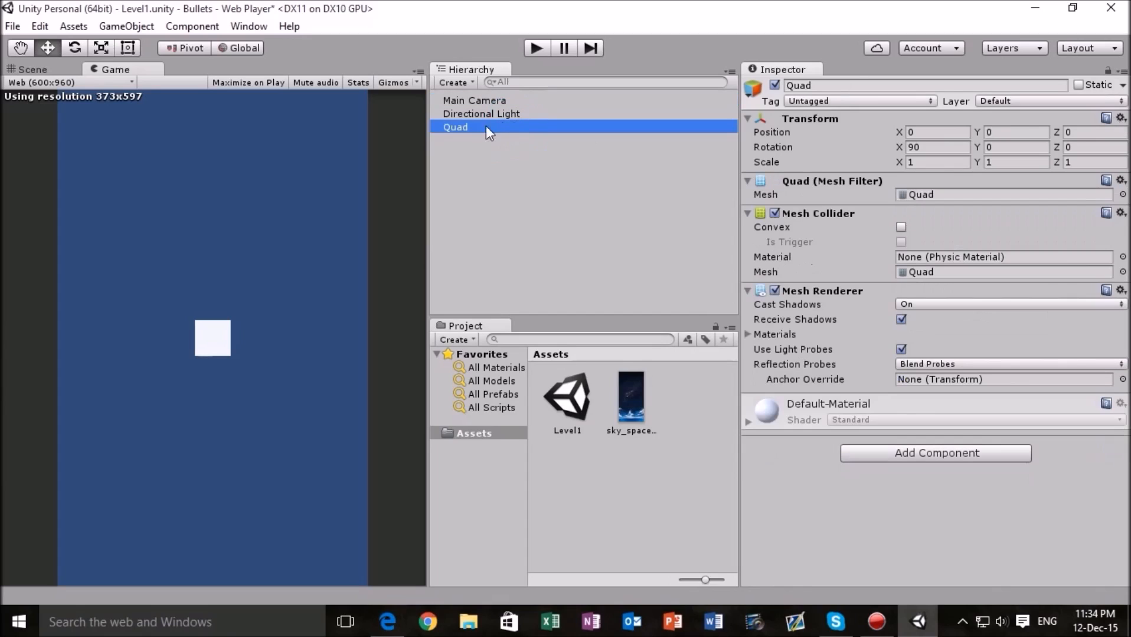
- Review the Quad's Transform fields, and examine the sky_space image's dimensions in an enlarged preview
left_click(1015, 132)
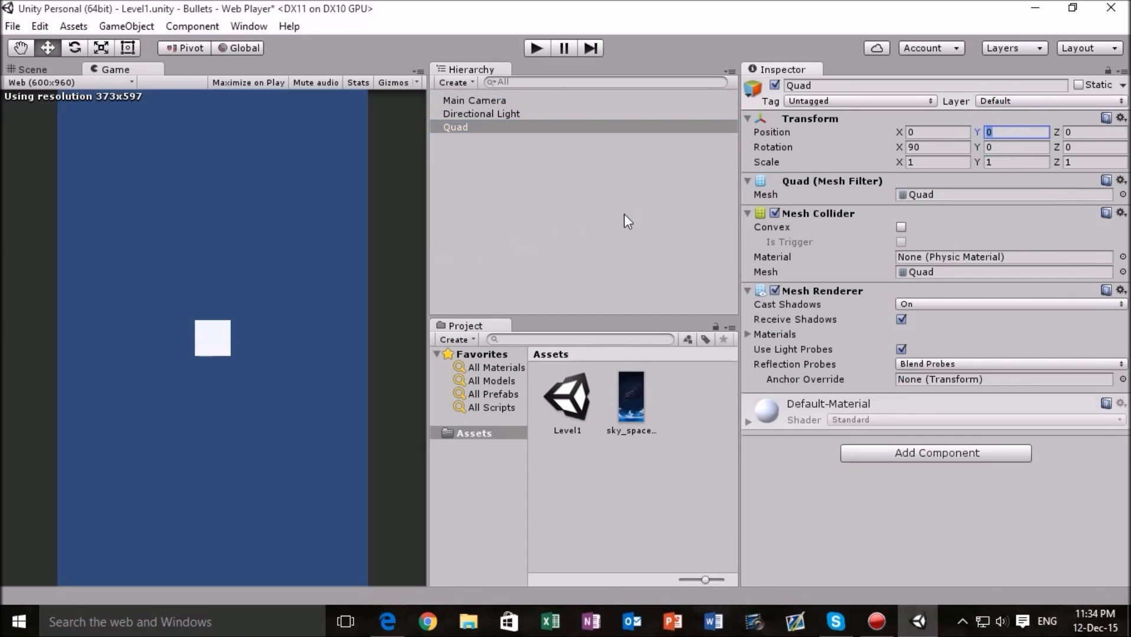
left_click(624, 215)
left_click(459, 131)
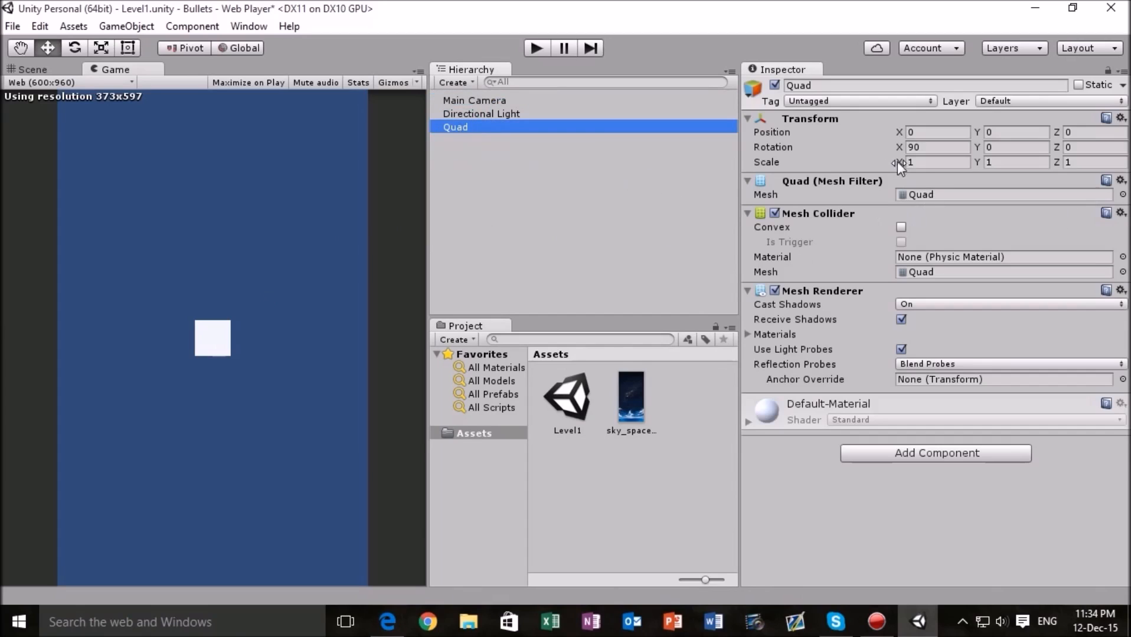
left_click(937, 162)
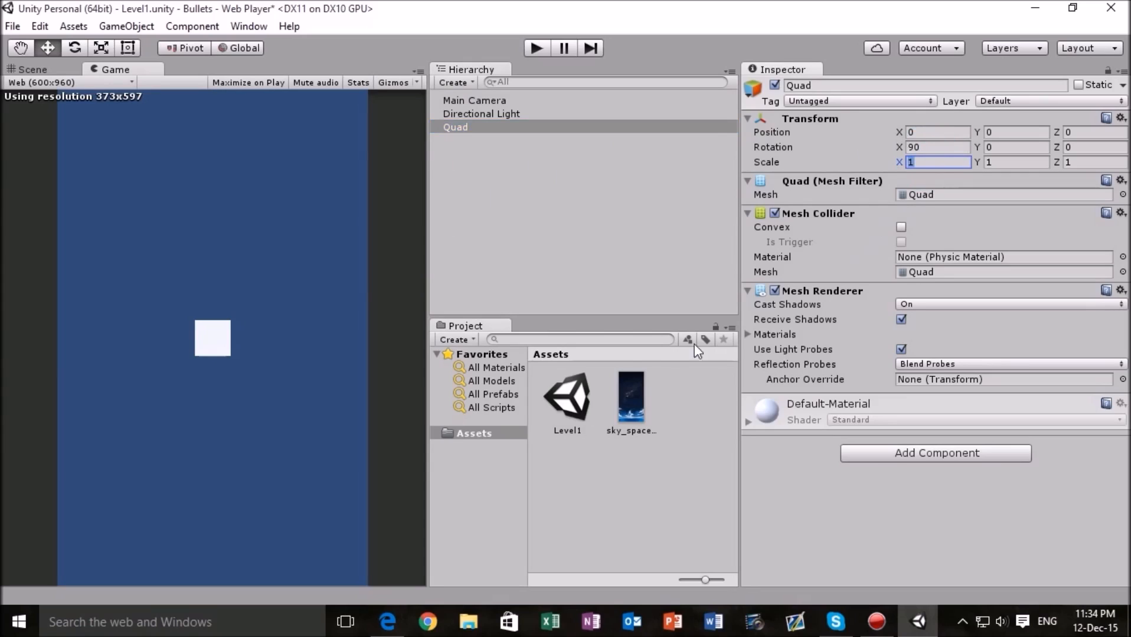
mouse_move(641, 392)
left_mouse_down()
mouse_move(601, 353)
mouse_move(455, 268)
mouse_move(344, 255)
mouse_move(242, 300)
mouse_move(218, 329)
mouse_move(470, 311)
mouse_move(638, 392)
left_mouse_up()
left_click(637, 392)
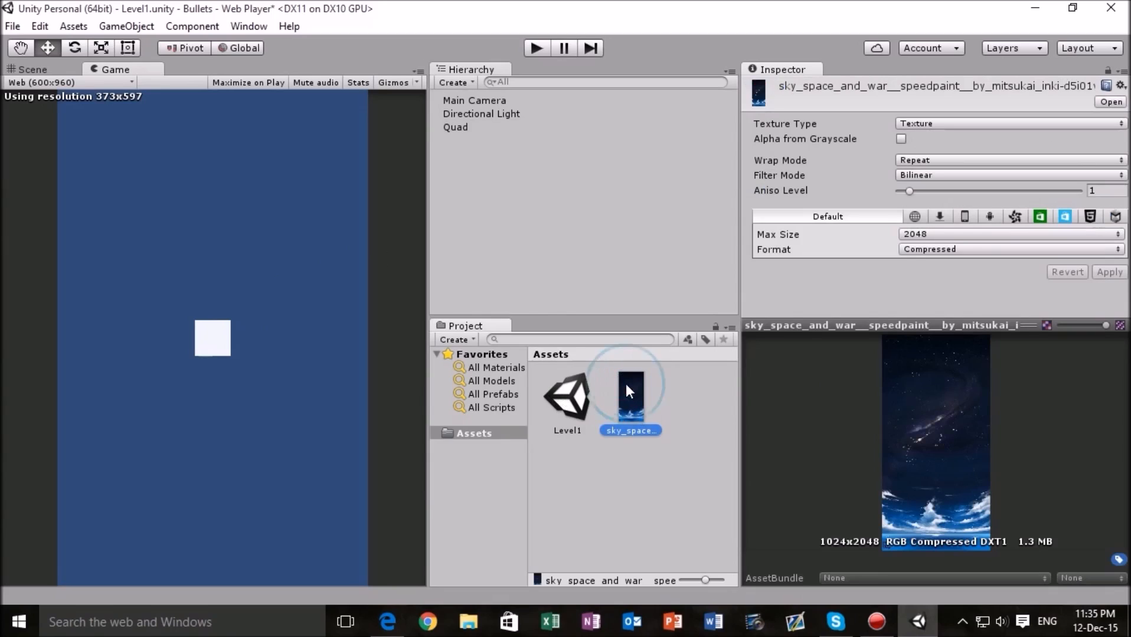
mouse_move(967, 325)
left_mouse_down()
mouse_move(967, 283)
mouse_move(966, 306)
left_mouse_up()
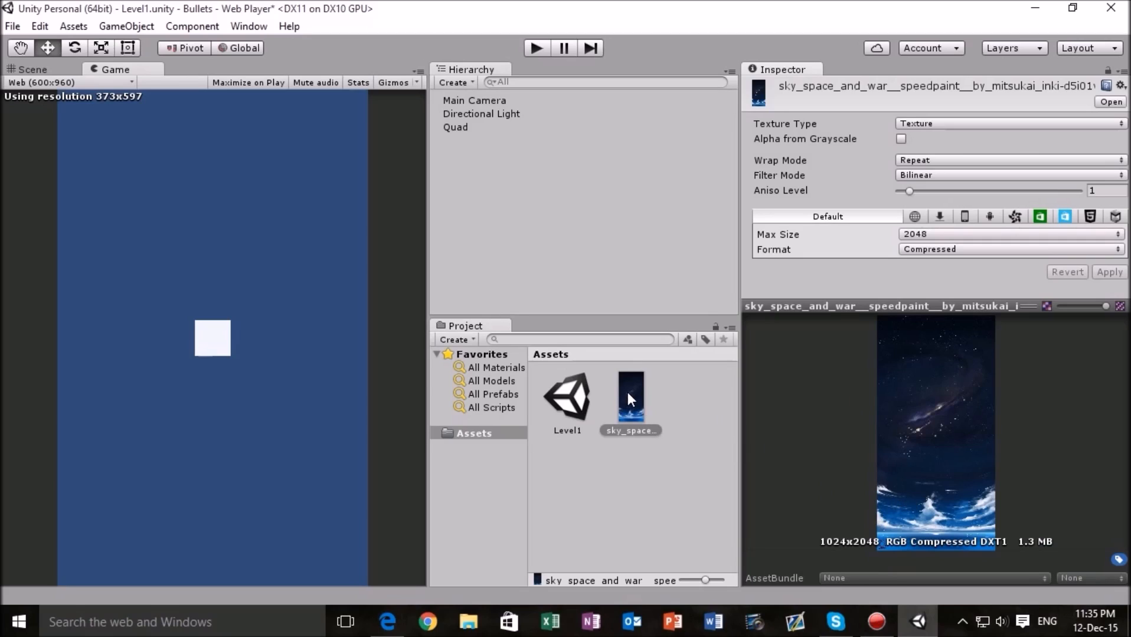
- Apply the sky_space image as a texture to the Quad in the Scene view
mouse_move(628, 392)
left_mouse_down()
mouse_move(565, 351)
mouse_move(192, 332)
mouse_move(648, 402)
left_mouse_up()
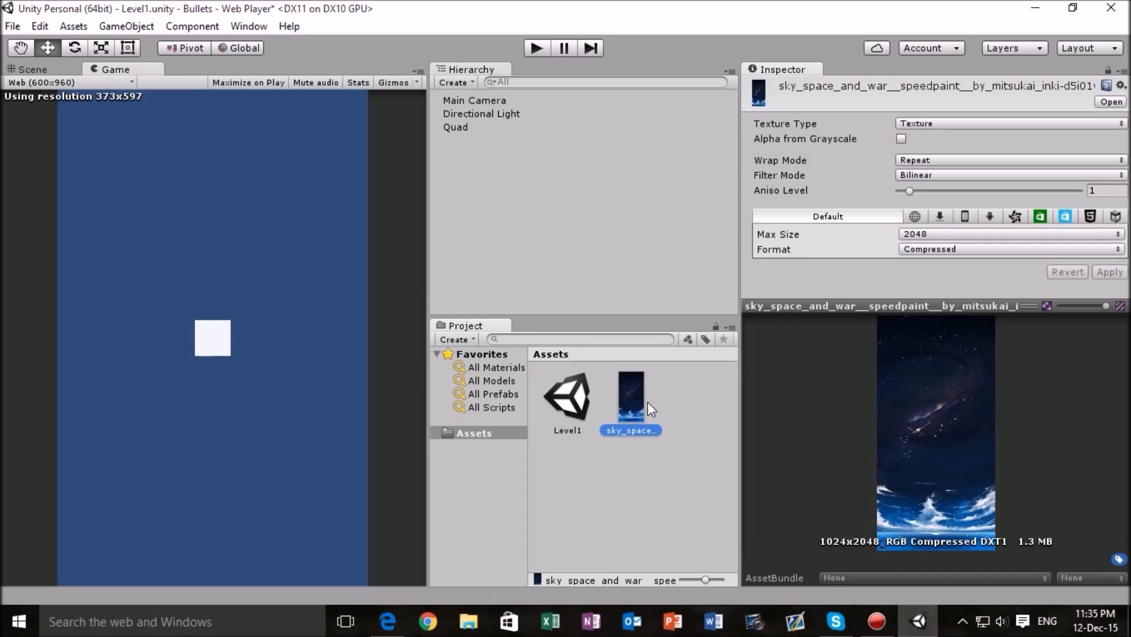
left_click(35, 70)
left_click_drag(629, 396, 248, 322)
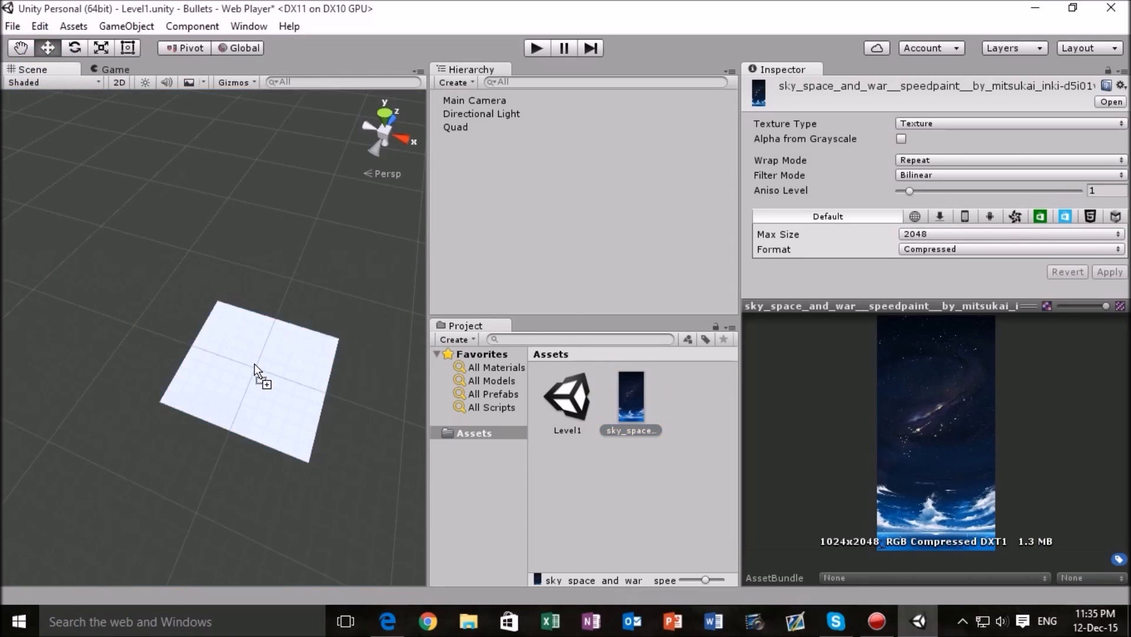
left_click_drag(256, 364, 255, 364)
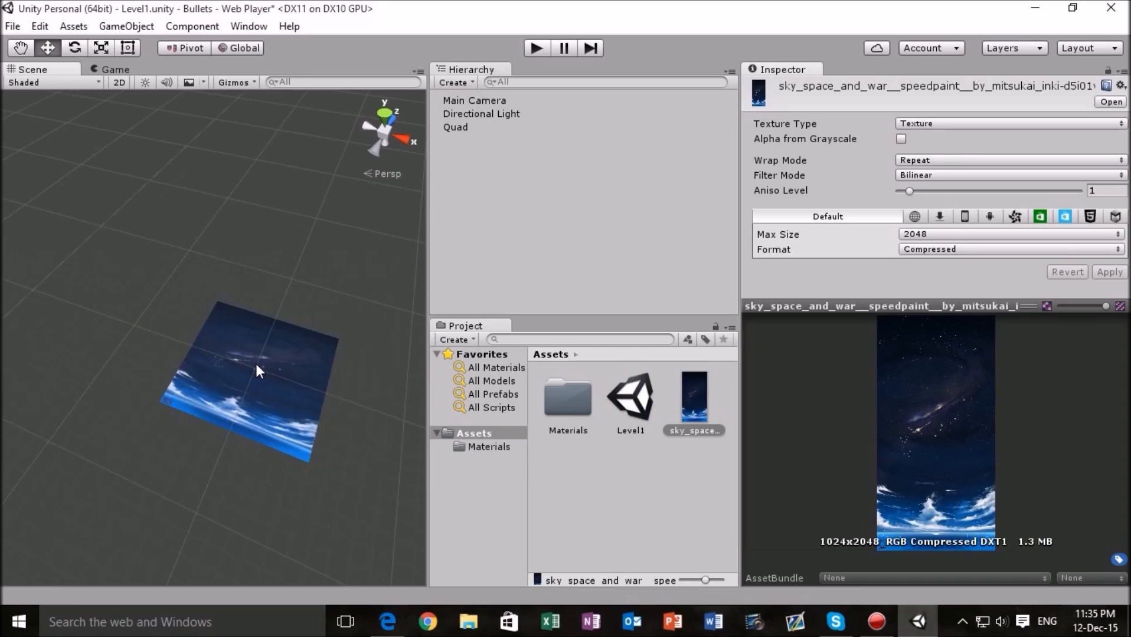
scroll(256, 362, "up", 3)
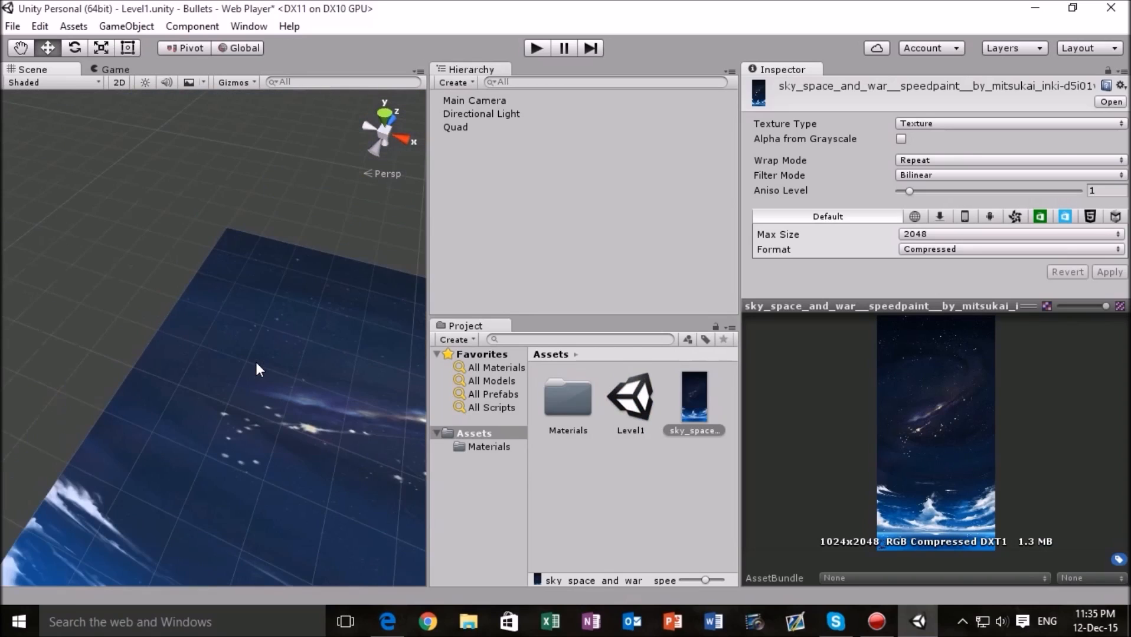
- Compare the textured Quad's appearance in the Game view and from a front-facing angle in the Scene view
left_click(106, 69)
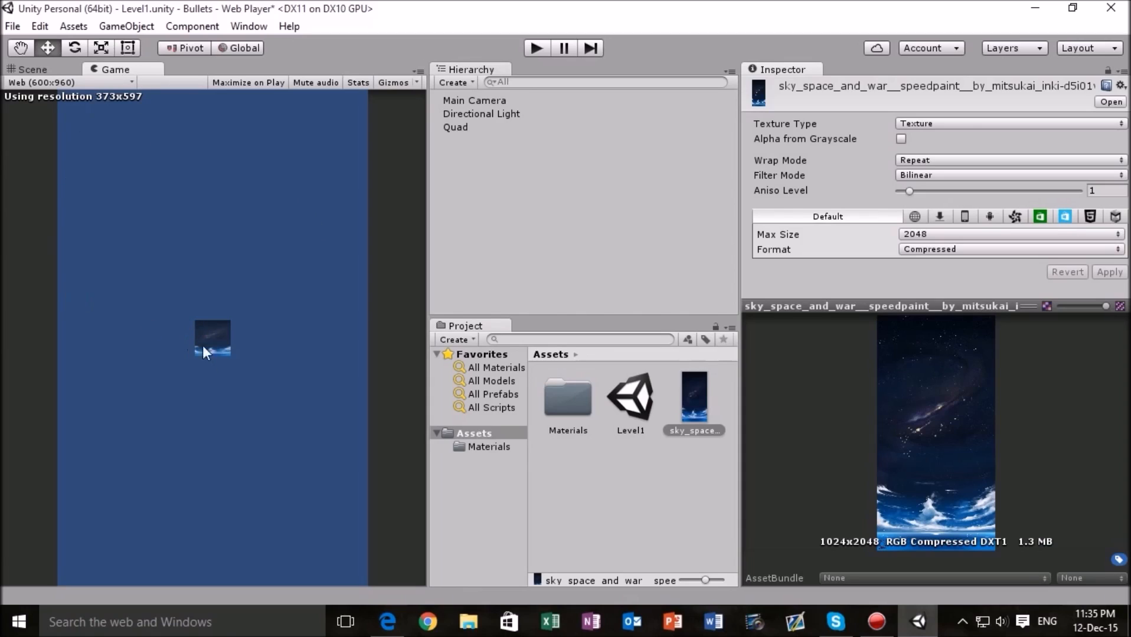
left_click(35, 69)
left_click_drag(329, 357, 452, 434, "alt")
left_click_drag(329, 351, 247, 409)
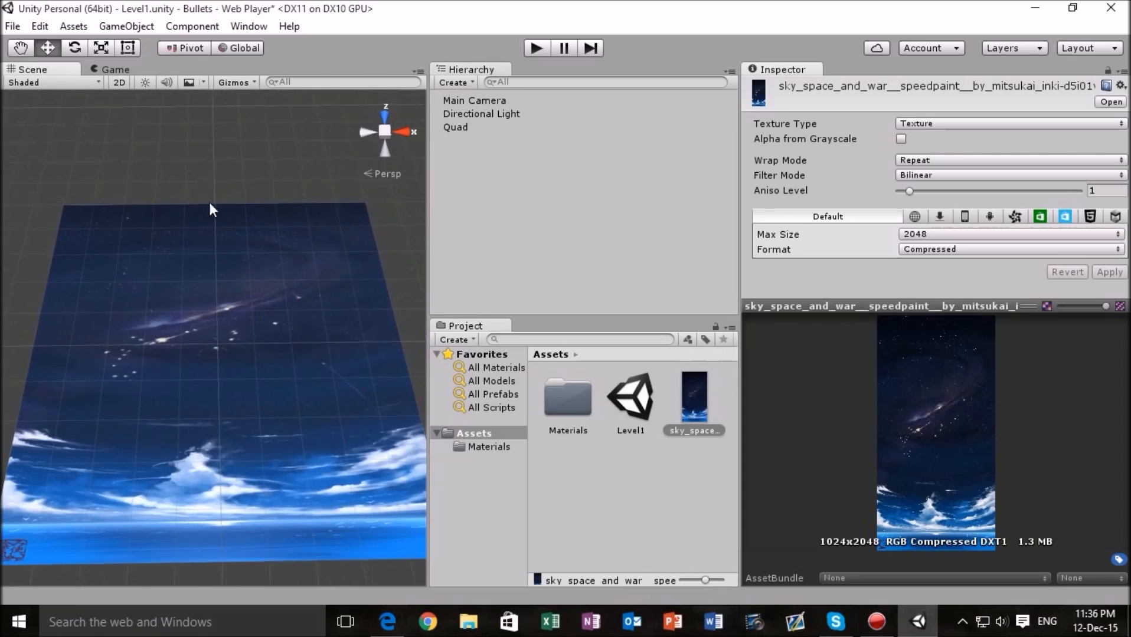
left_click(97, 71)
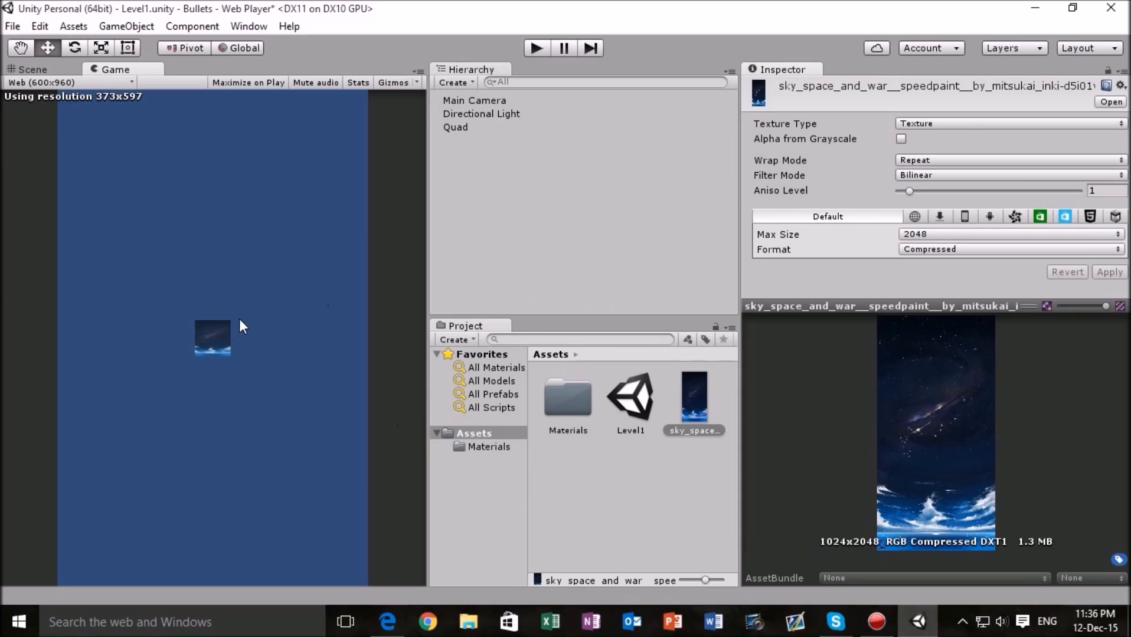
- Set the Quad's scale to 10 in X and 20 in Y
left_click(469, 127)
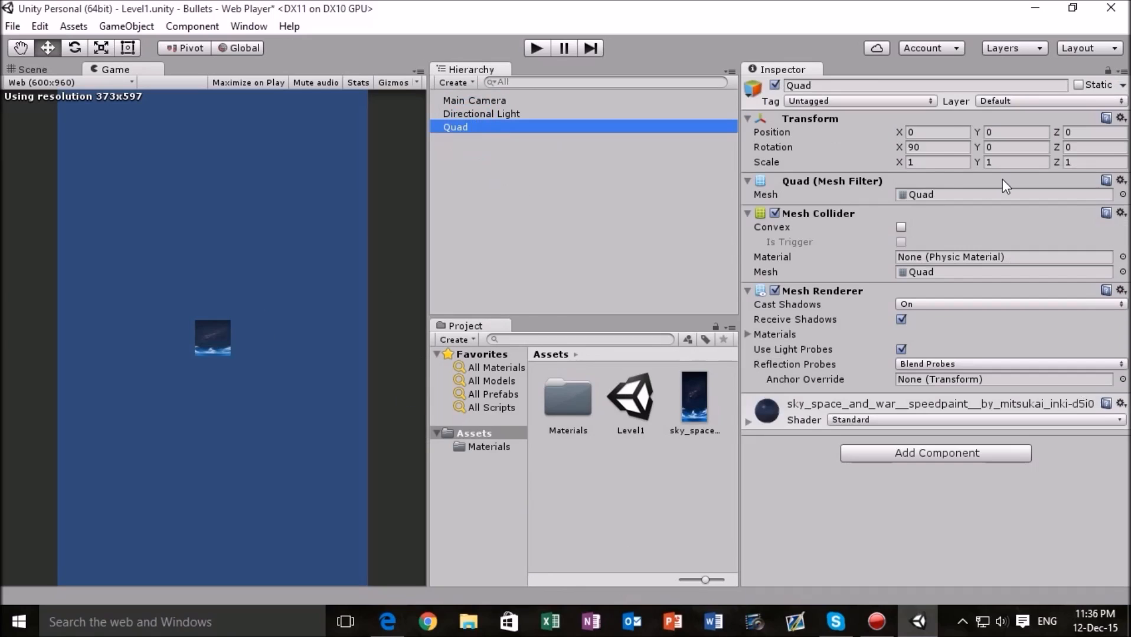
left_click(954, 165)
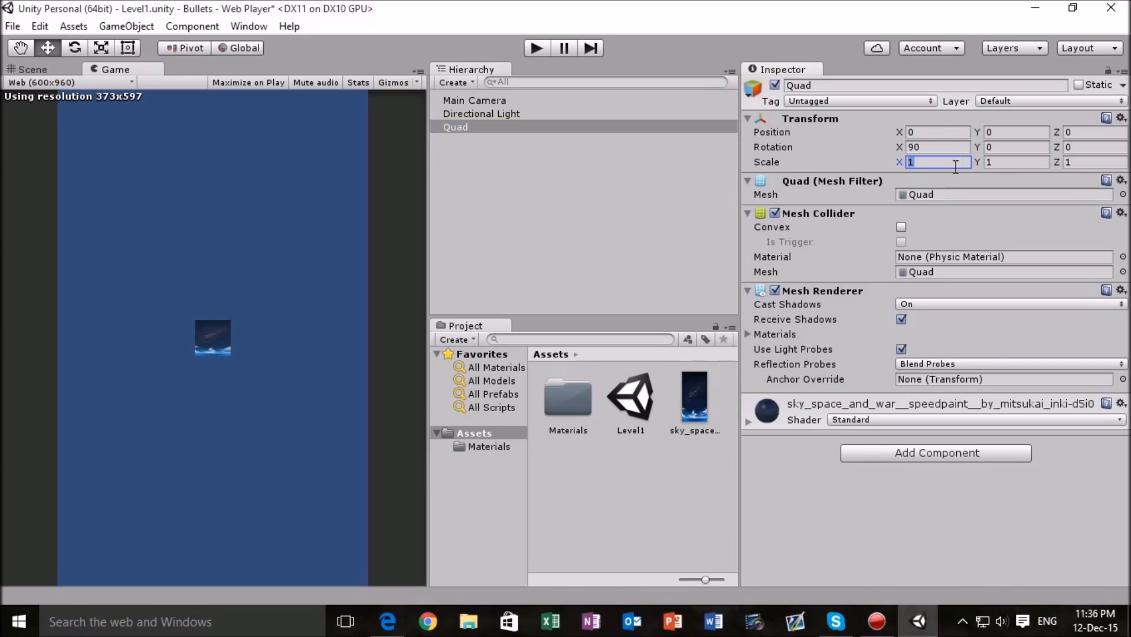
type("7")
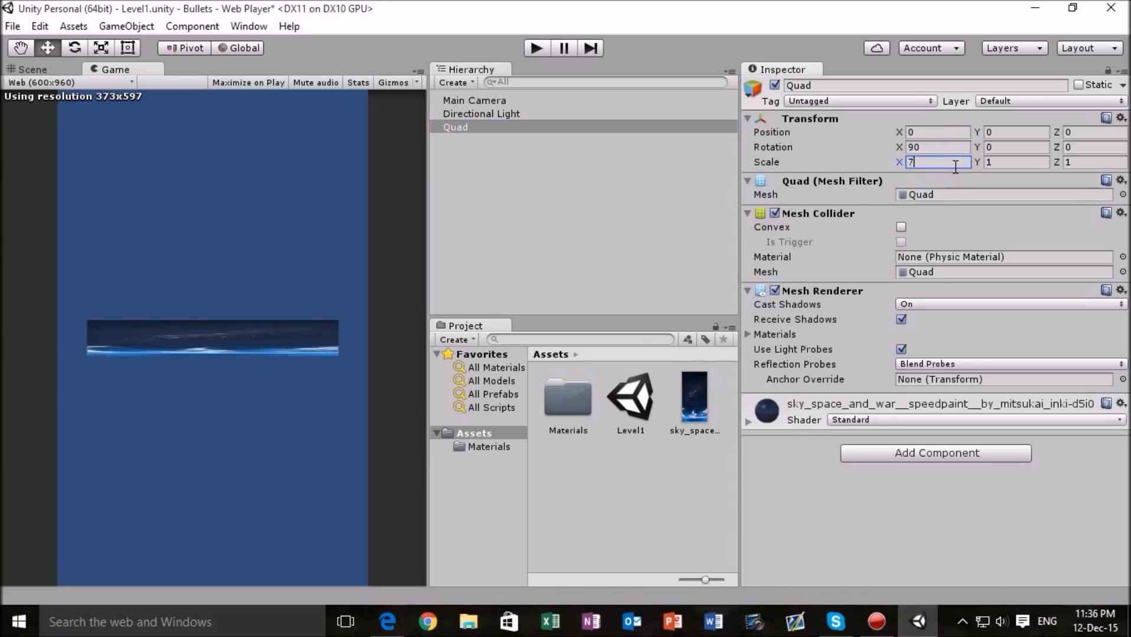
key("BackSpace")
type("10")
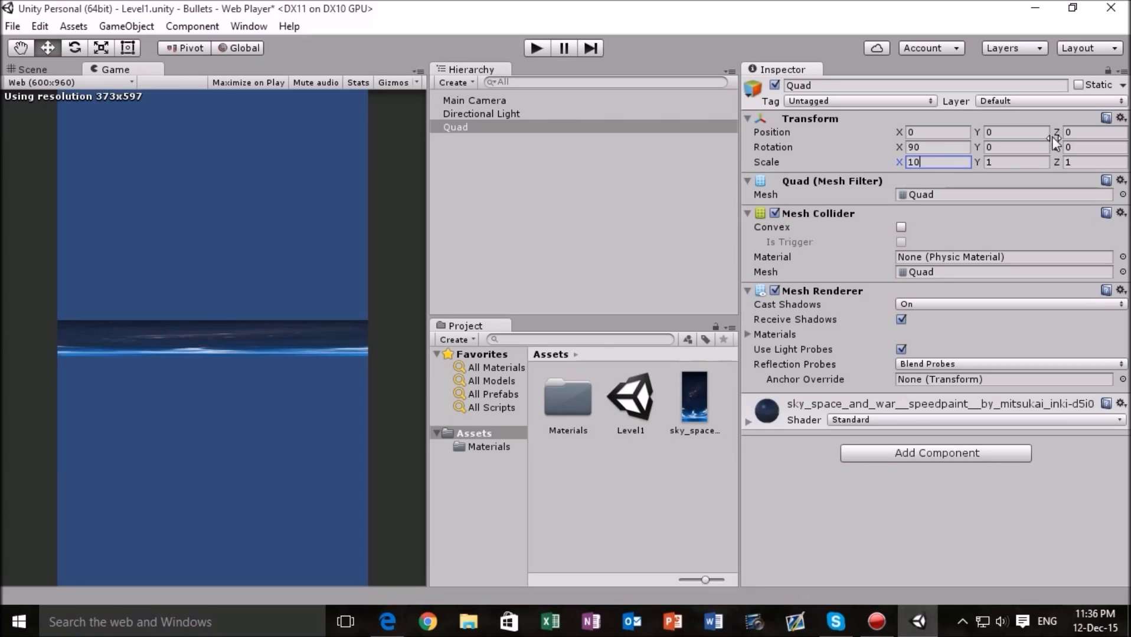
left_click(1024, 165)
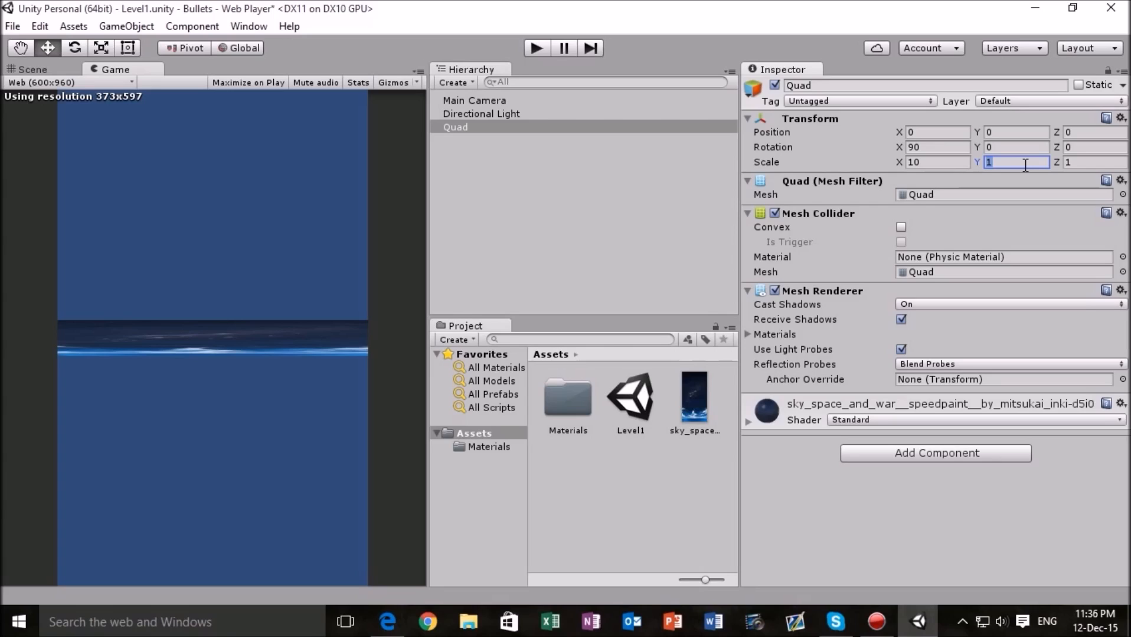
type("20")
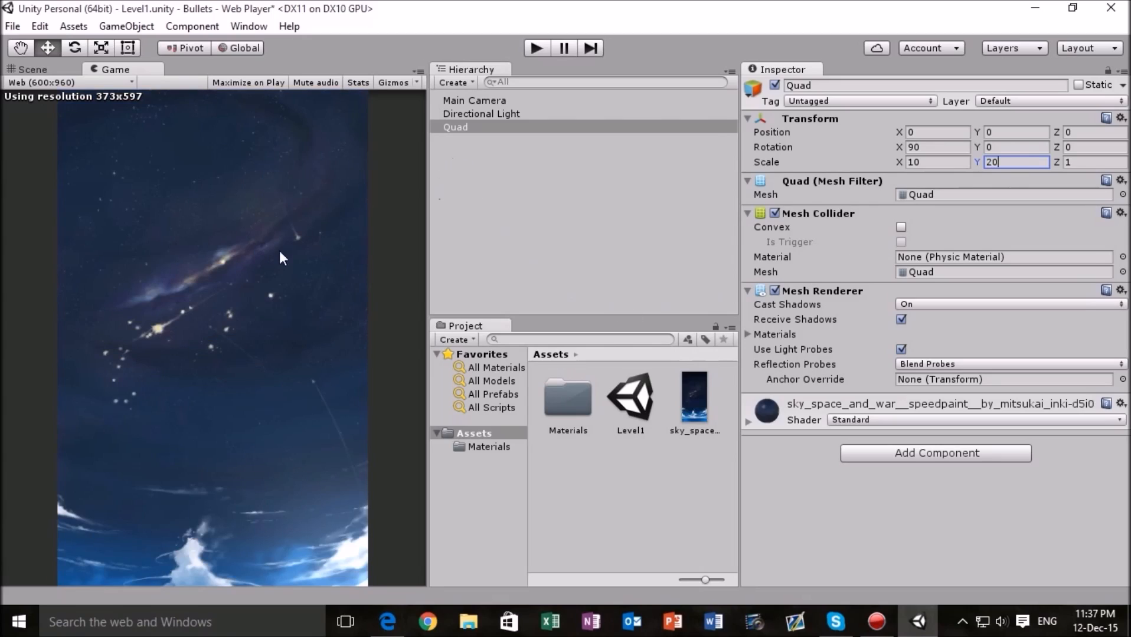
left_click(284, 353)
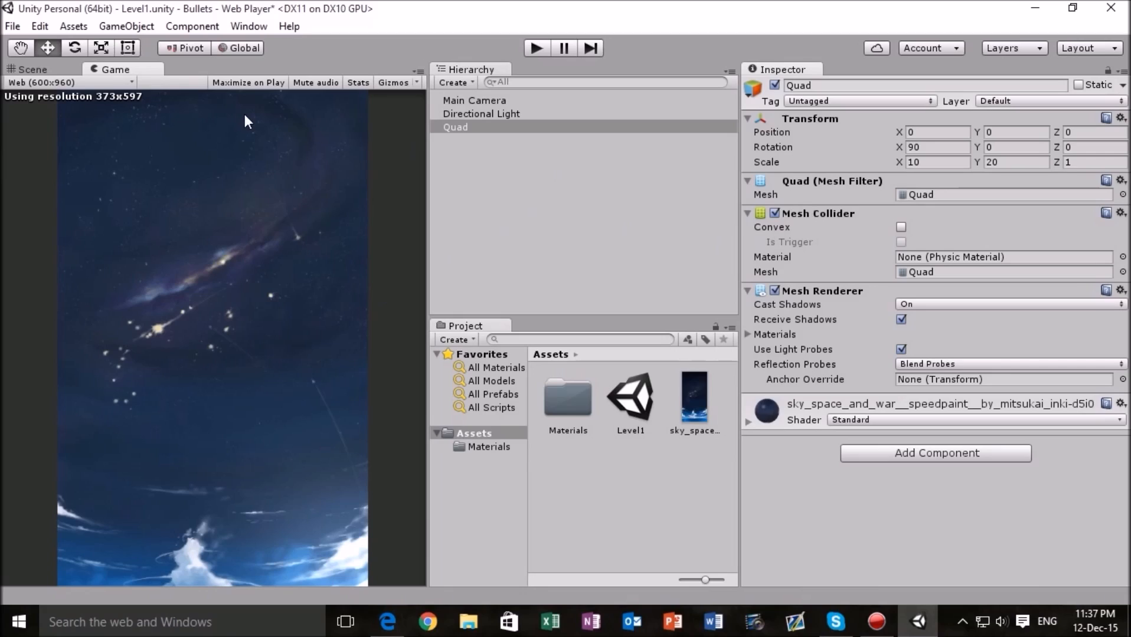
- Inspect the whole enlarged Quad in the Scene view and check its coverage in the Game view
left_click(34, 69)
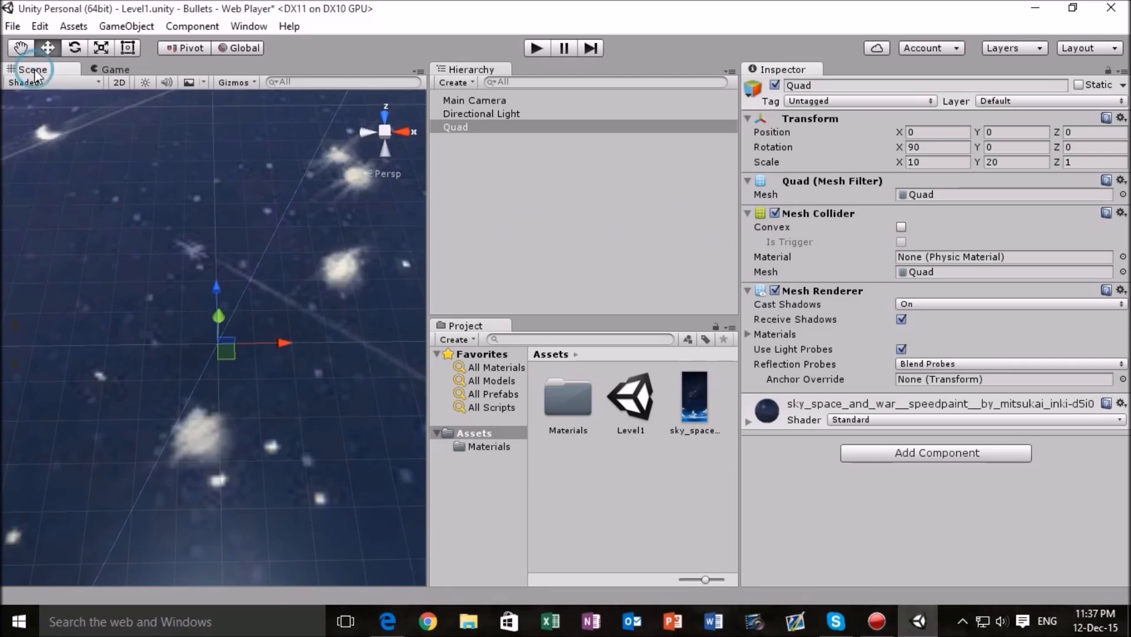
scroll(243, 274, "up", 5)
scroll(243, 275, "down", 8)
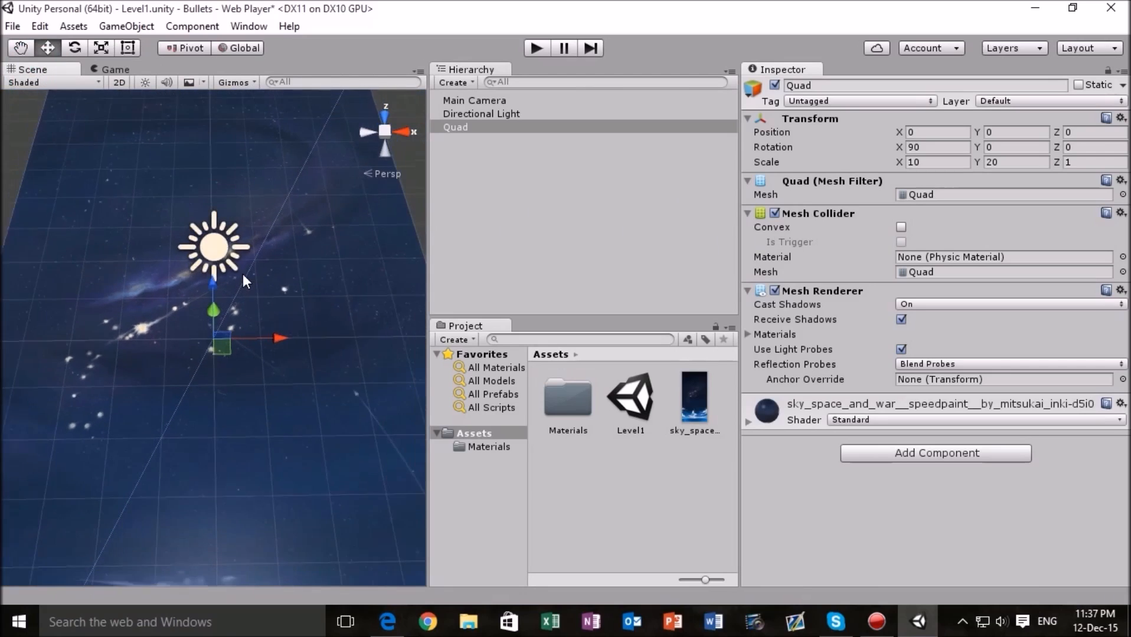
scroll(243, 274, "down", 3)
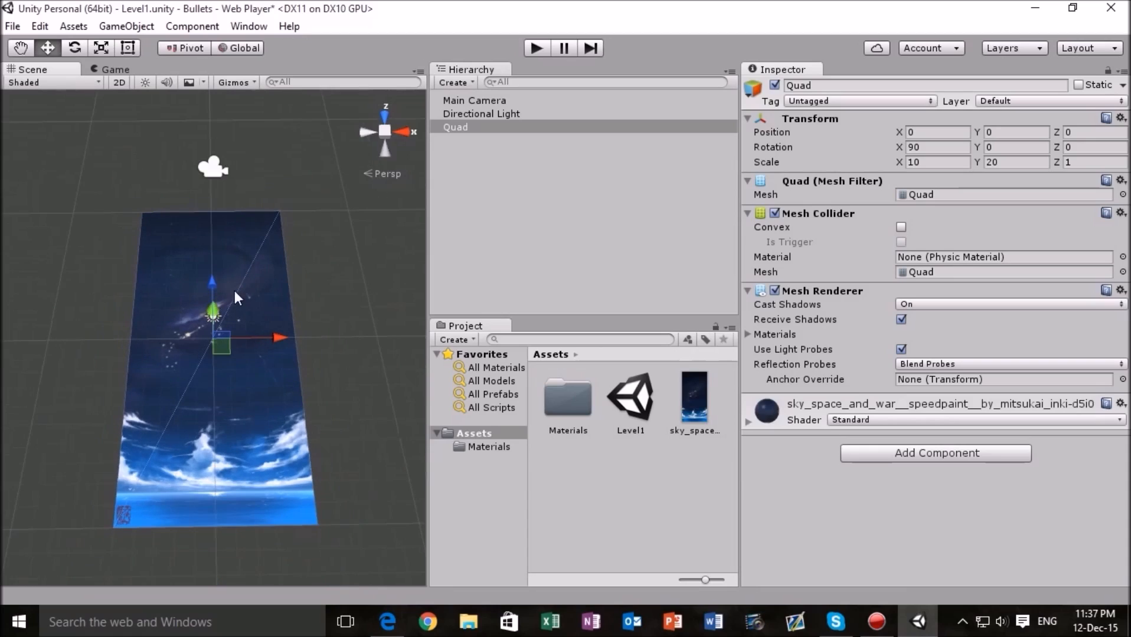
scroll(238, 293, "down", 2)
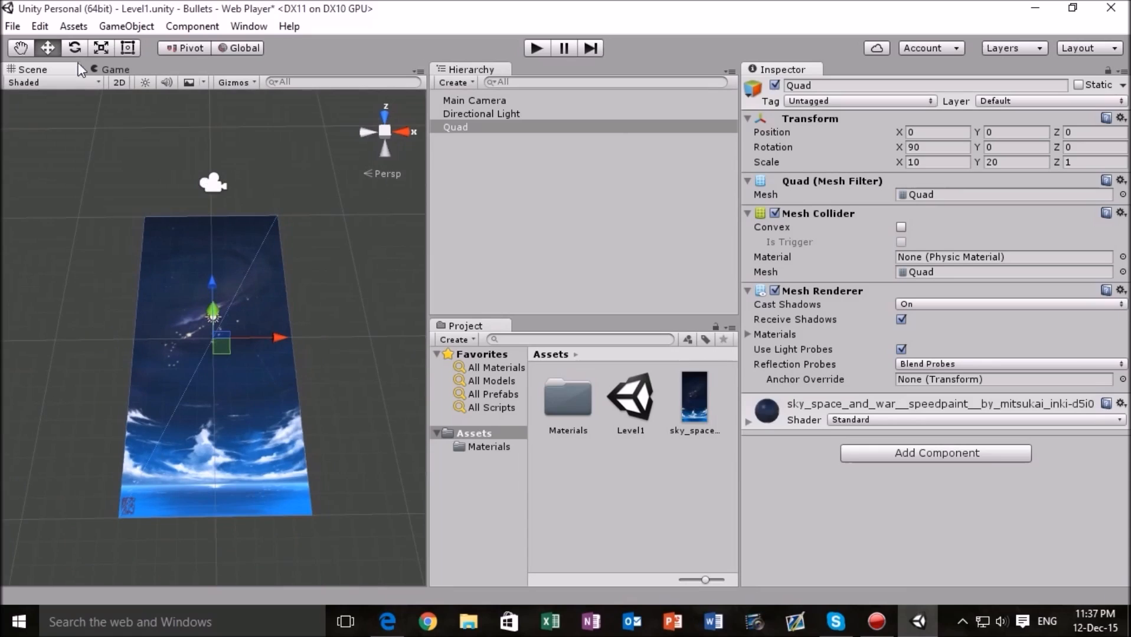
left_click(112, 71)
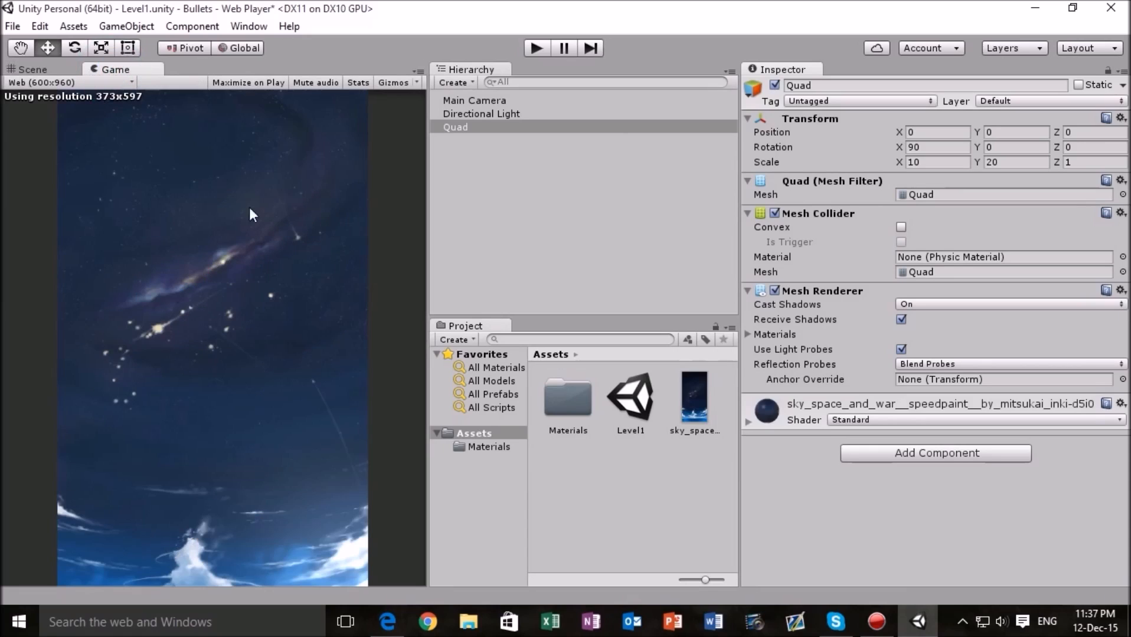
- Adjust the Quad's scale to 9 in X and 18 in Y so it fits the Game view's width
left_click(952, 163)
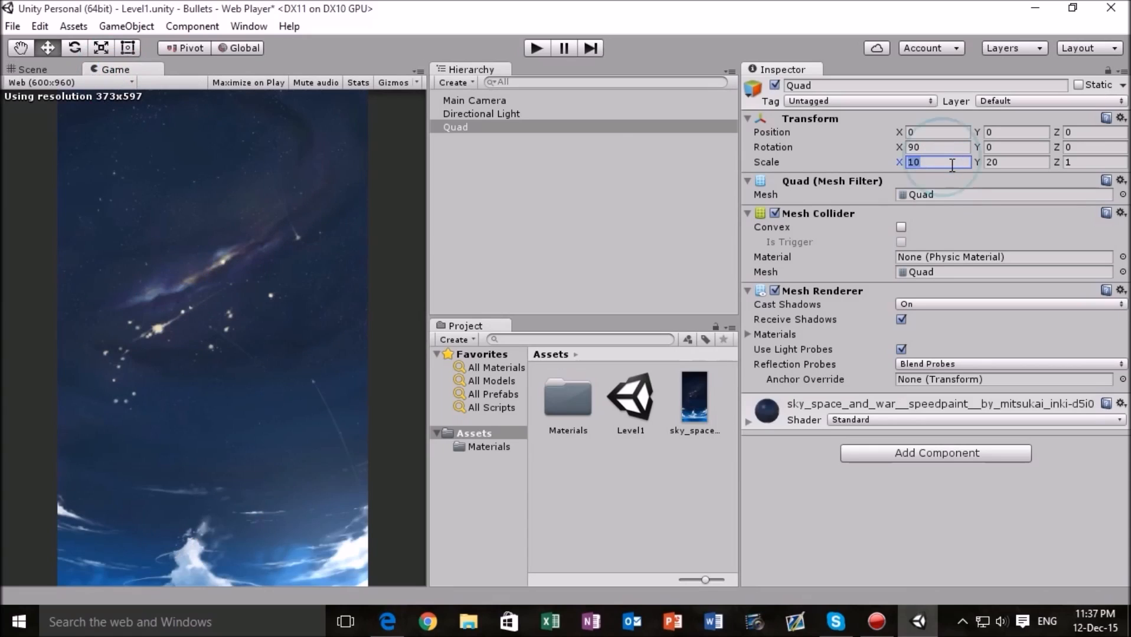
type("9")
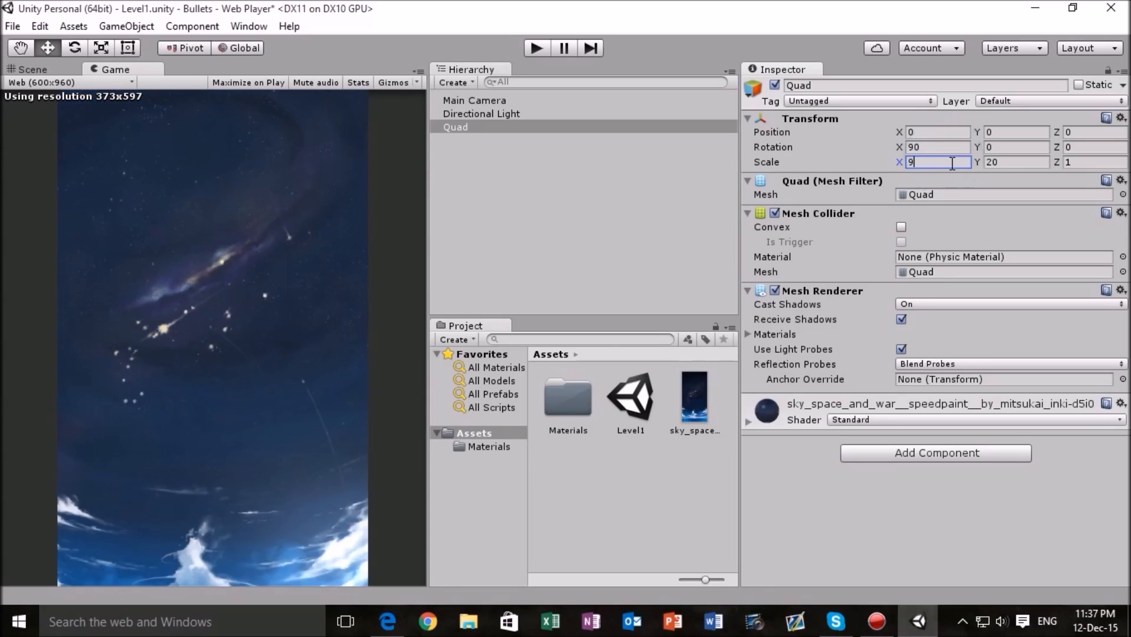
key("BackSpace")
type("8")
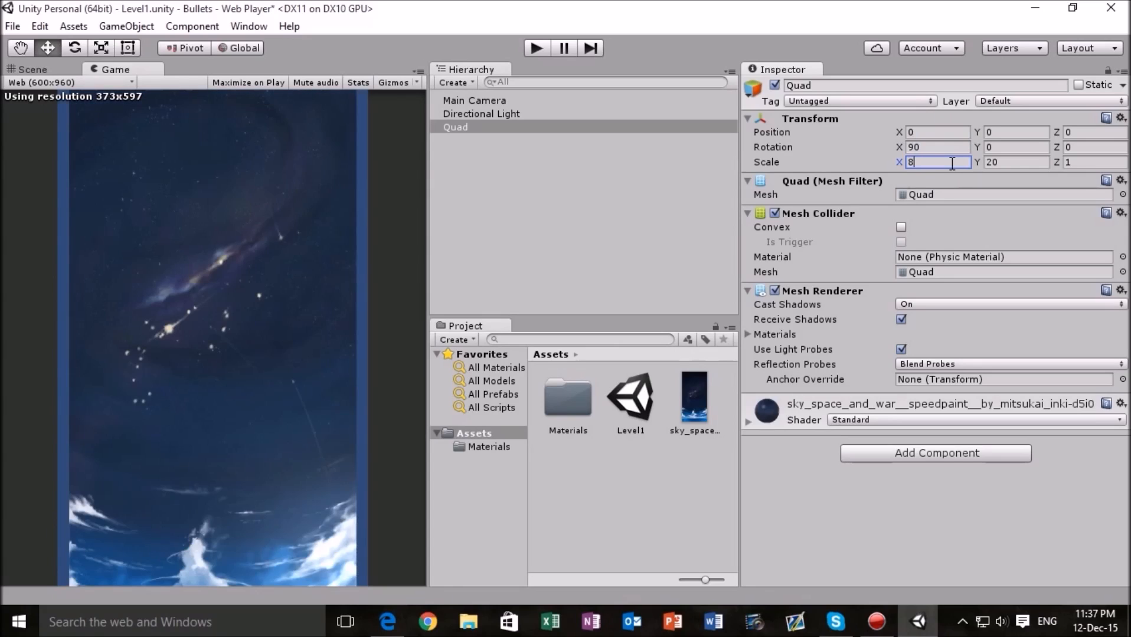
key("BackSpace")
type("9")
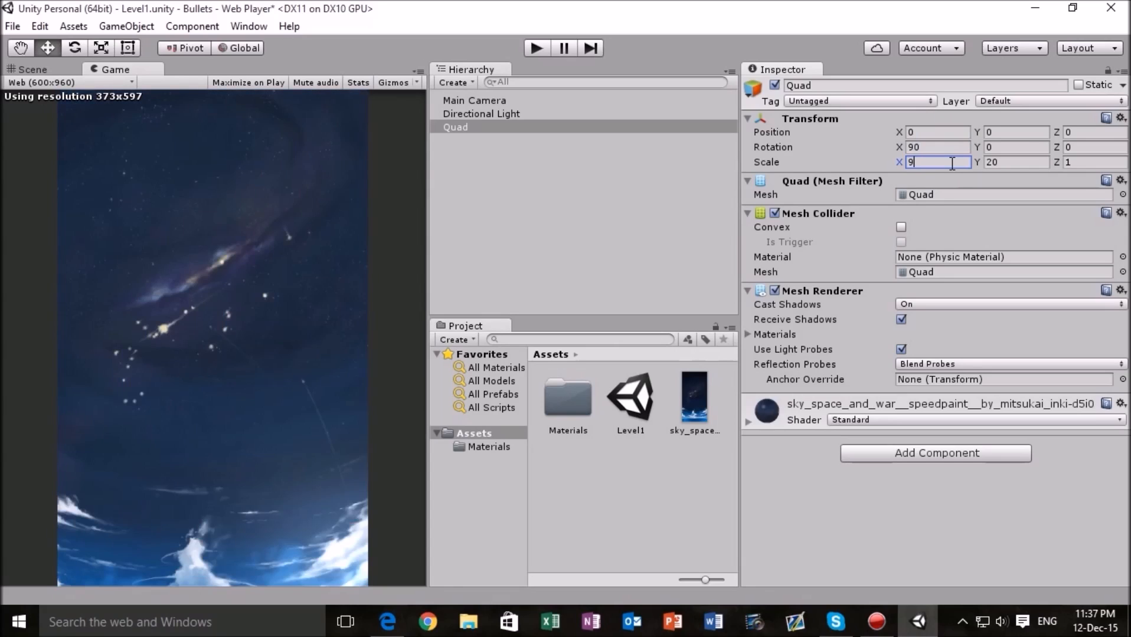
left_click(1014, 162)
type("18")
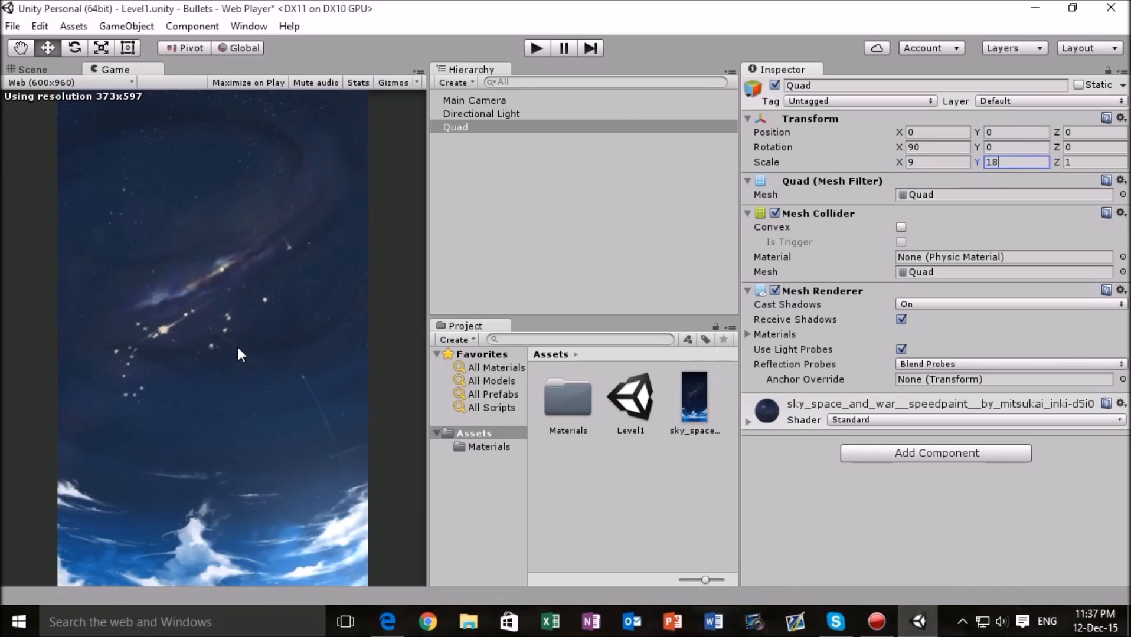
- Check the resized background Quad in the Scene view and the Game view
left_click(50, 72)
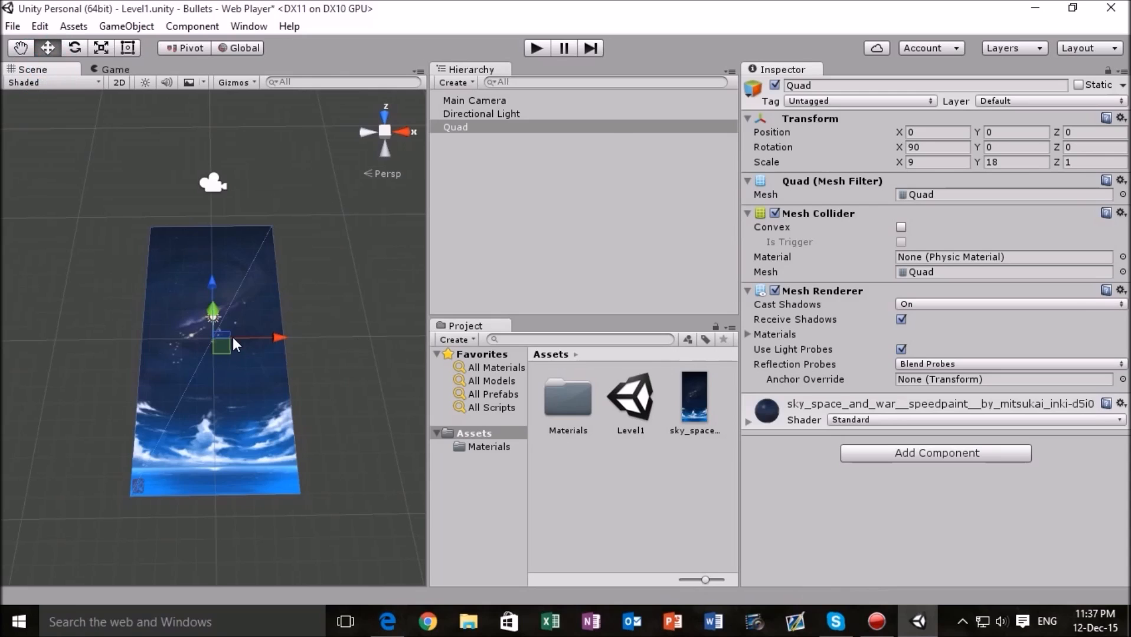
scroll(234, 344, "up", 5)
scroll(174, 189, "down", 4)
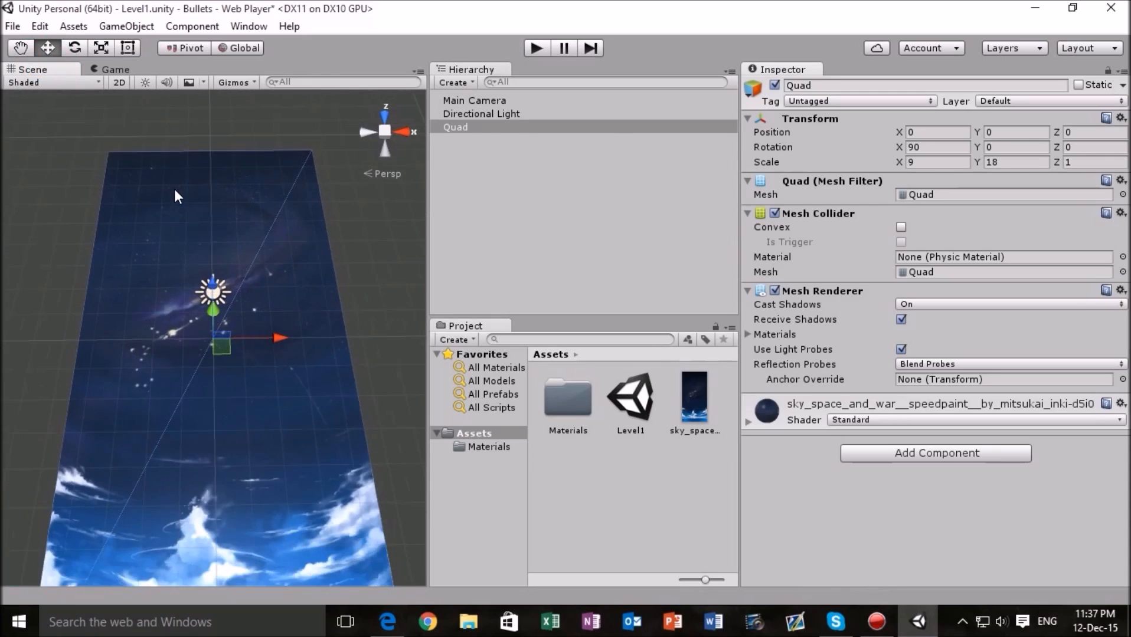
left_click(112, 69)
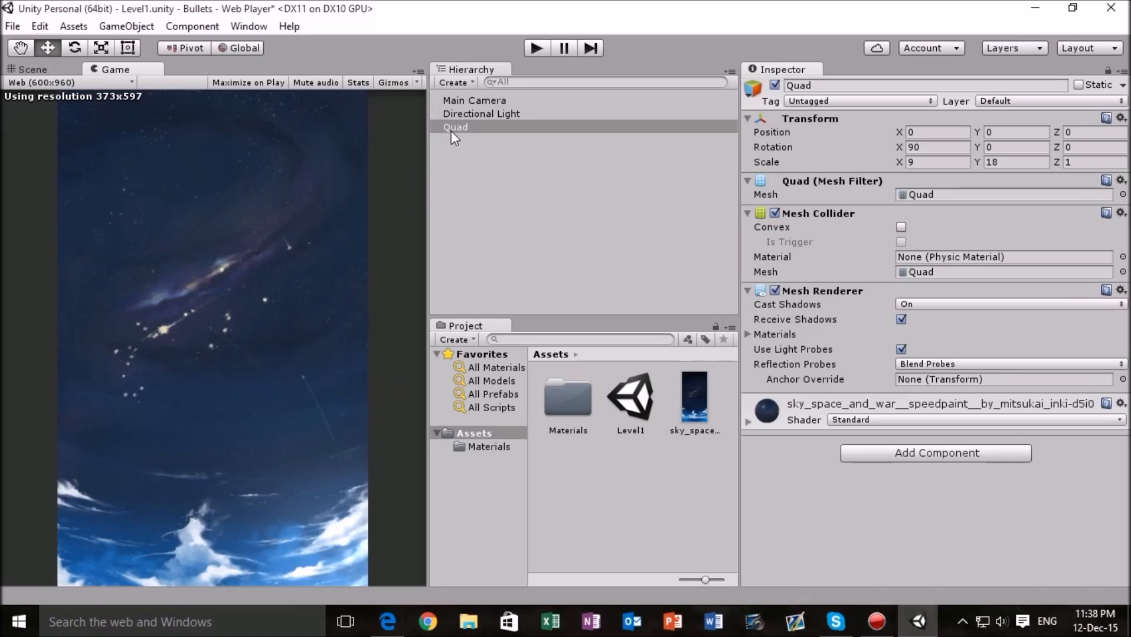
- Delete the Directional Light from the scene and check the background in the Game view
left_click(36, 68)
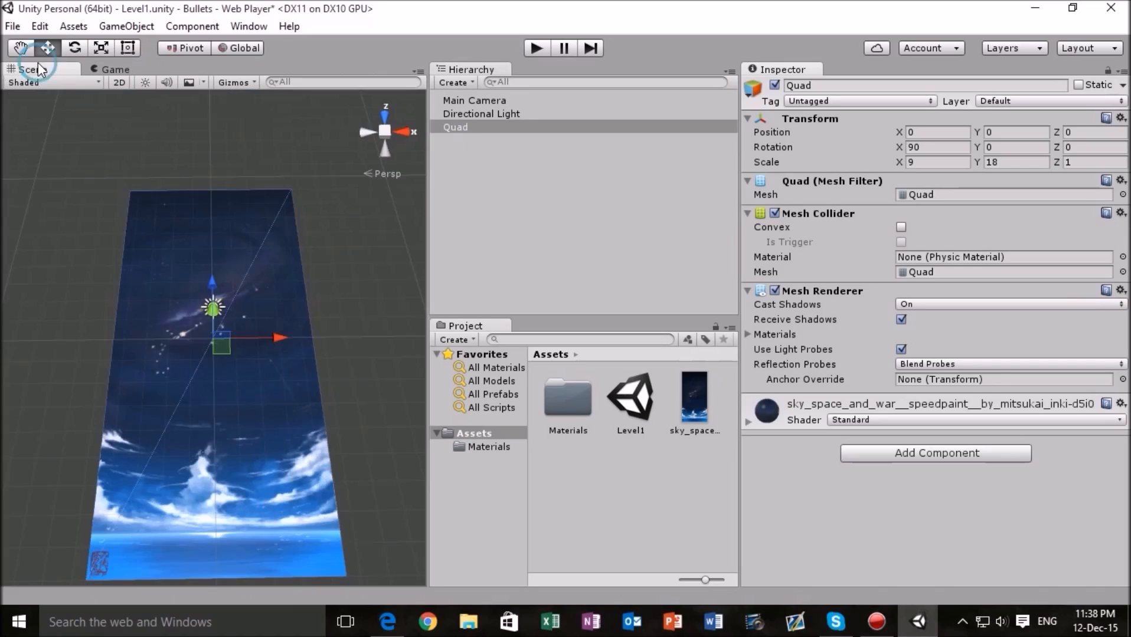
scroll(315, 230, "down", 3)
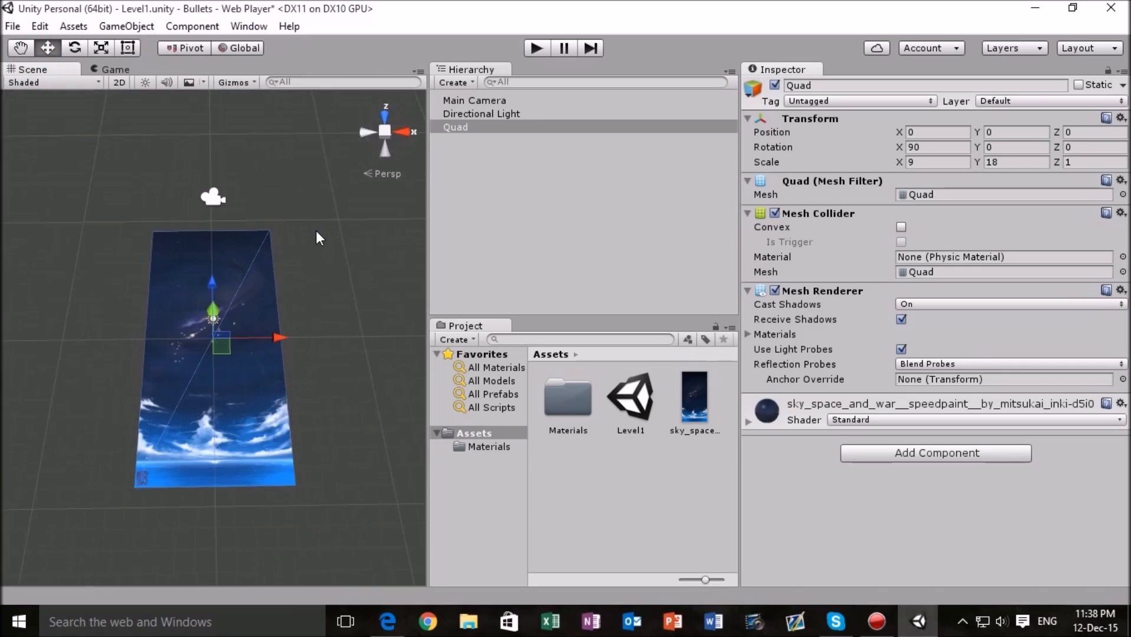
scroll(316, 231, "up", 2)
left_click(504, 116)
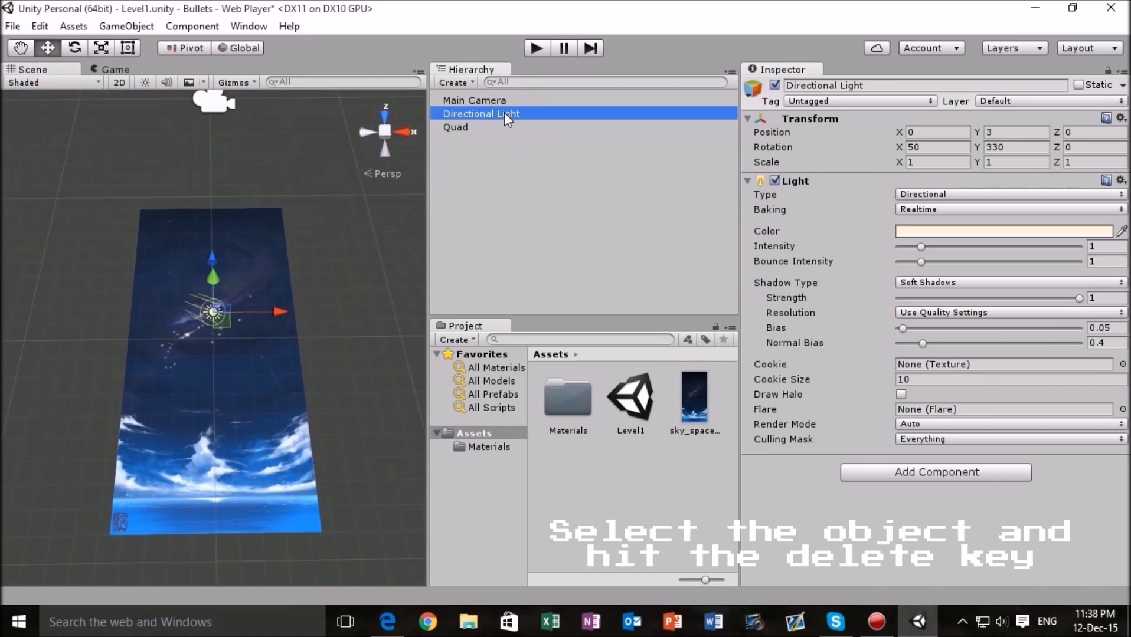
key("Delete")
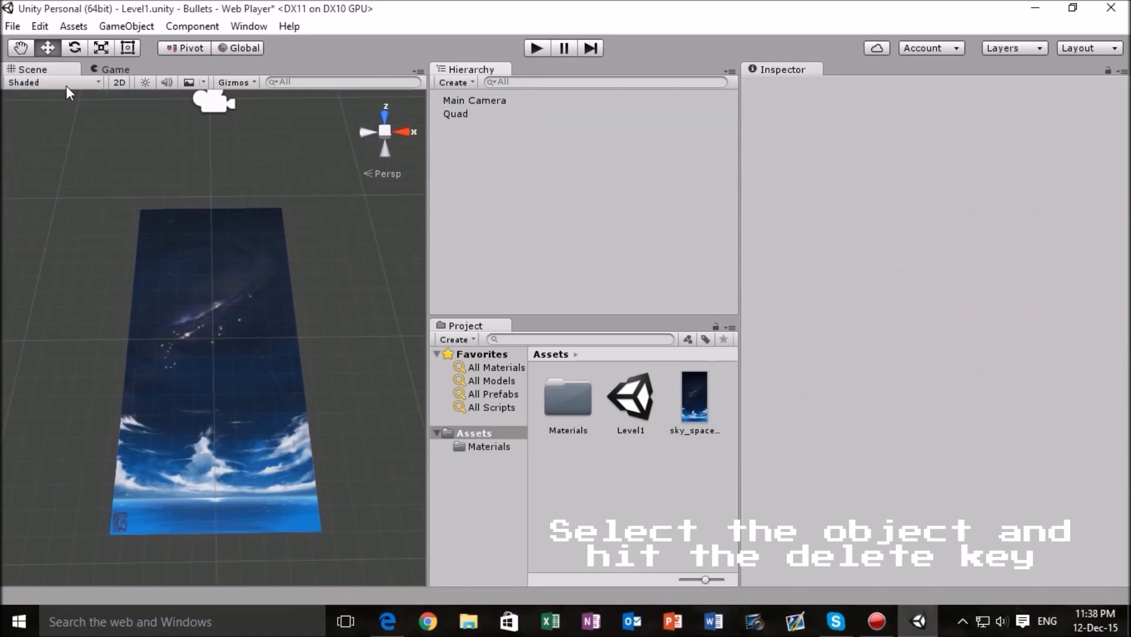
left_click(104, 69)
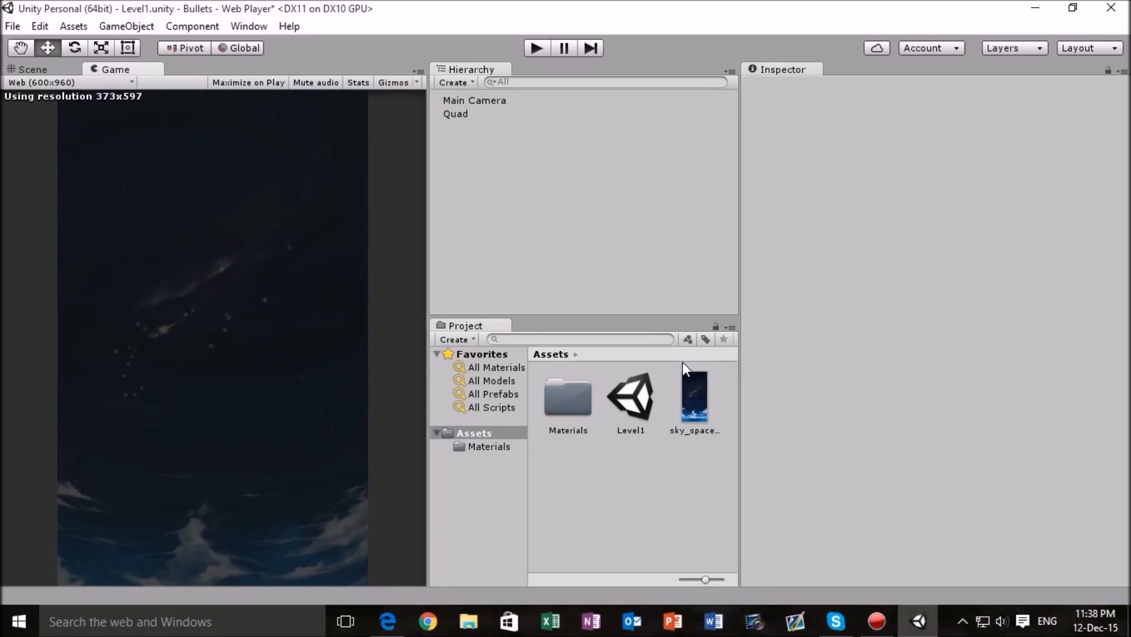
- Examine the sky texture's import settings, the Quad's components and the sky material's properties and sphere preview from several angles
left_click(703, 393)
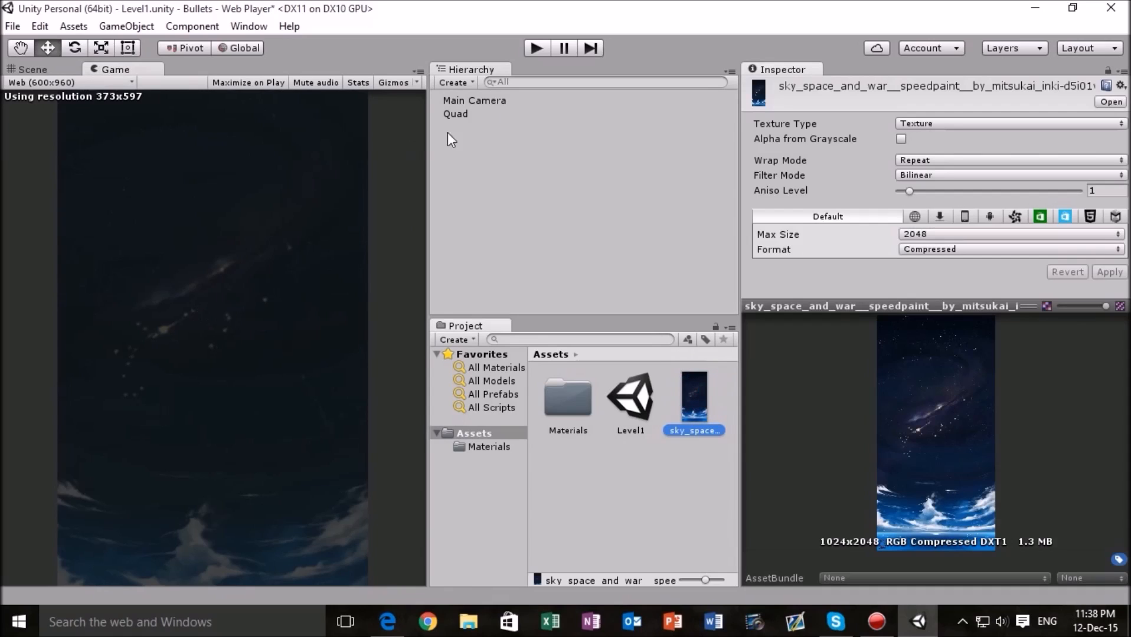
left_click(469, 119)
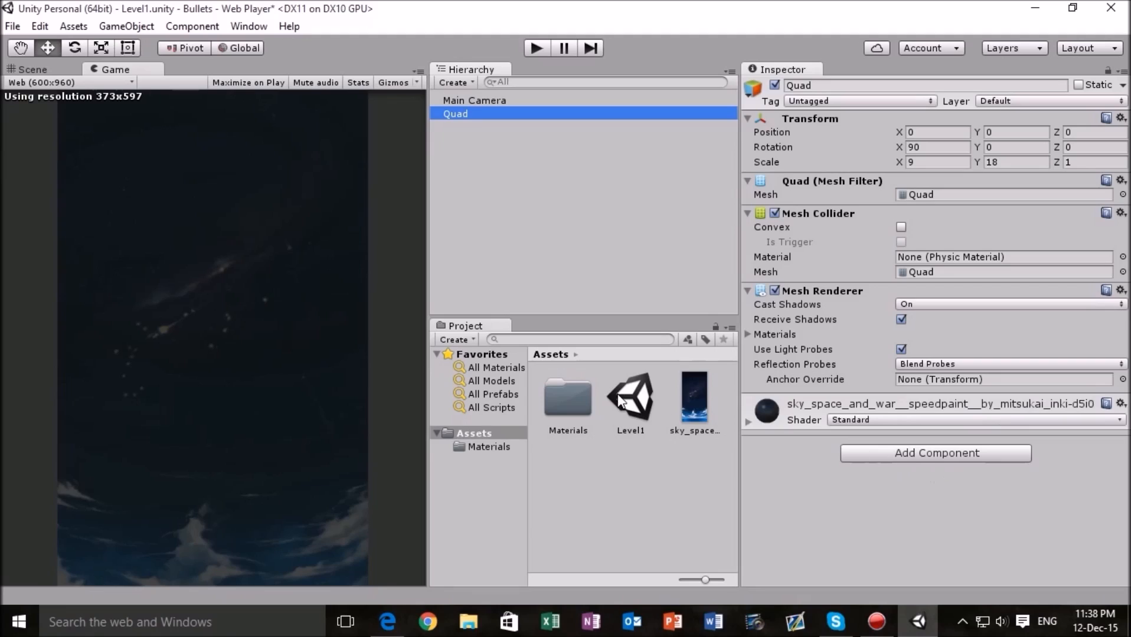
left_click(699, 404)
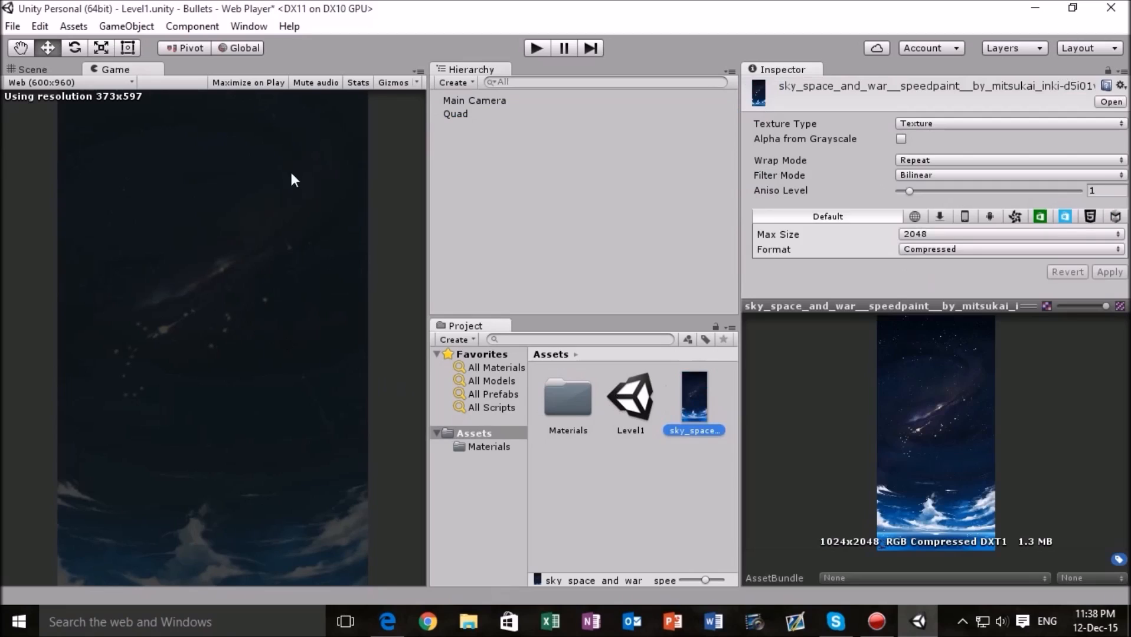
double_click(578, 391)
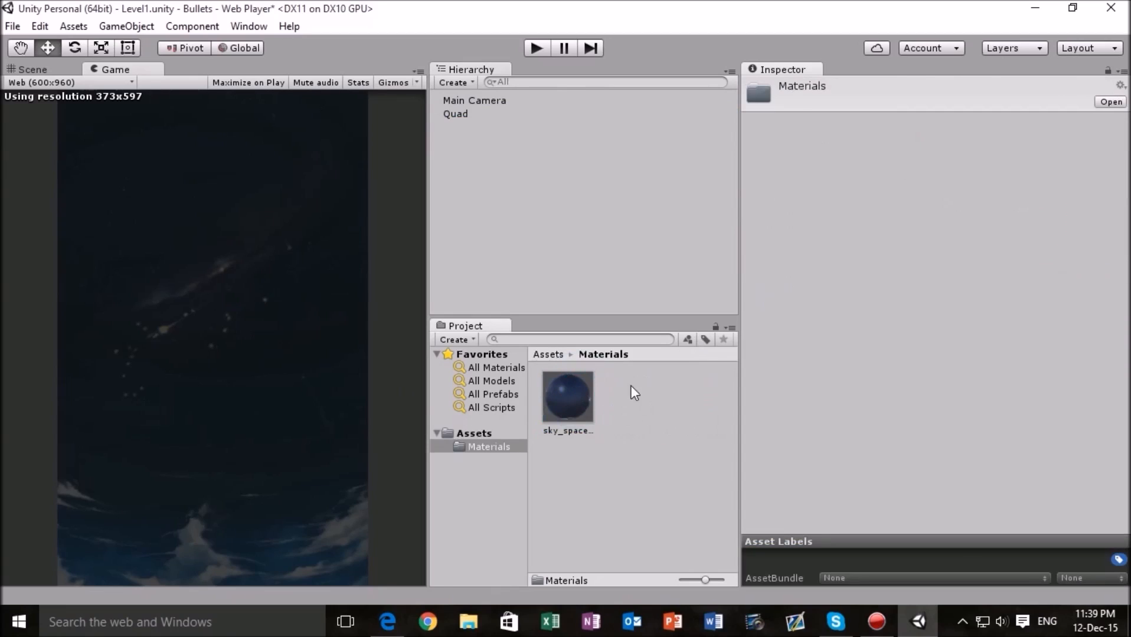
left_click(563, 407)
left_click_drag(971, 418, 815, 466)
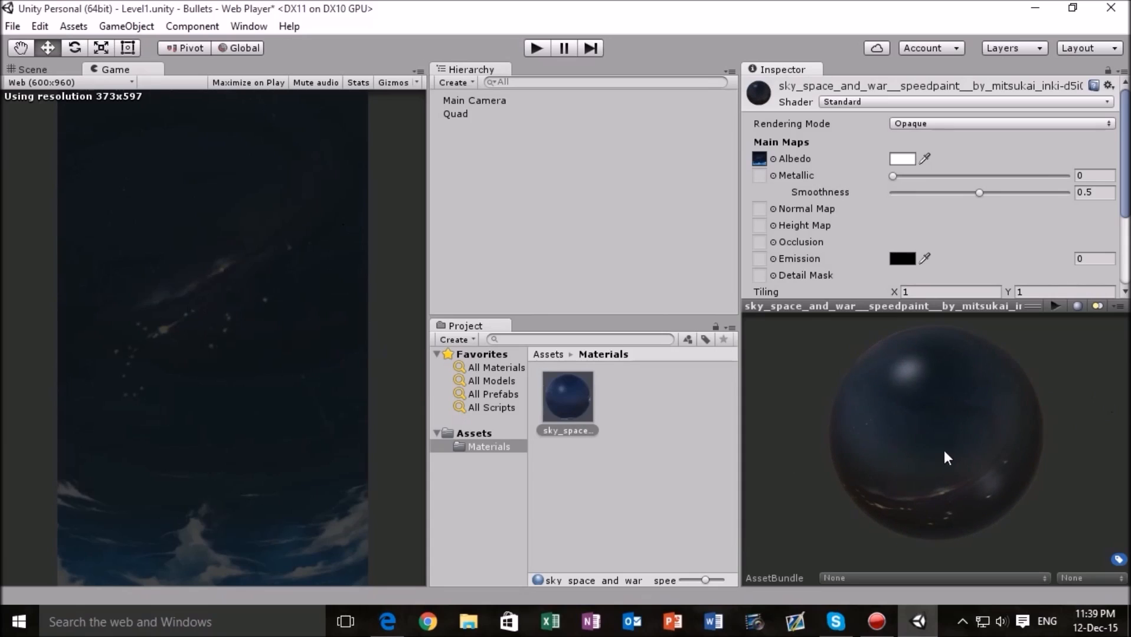
left_click_drag(944, 451, 1109, 410)
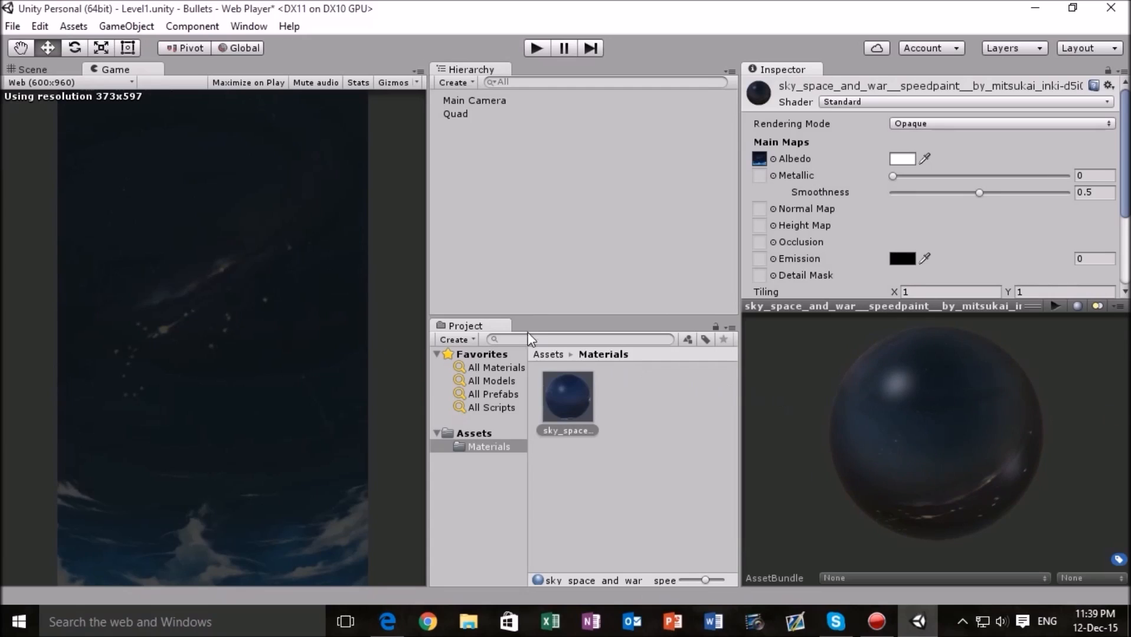
- Set the shader of the Quad's sky material to Unlit/Texture and compare the background with the original image in the Edge browser
left_click(501, 125)
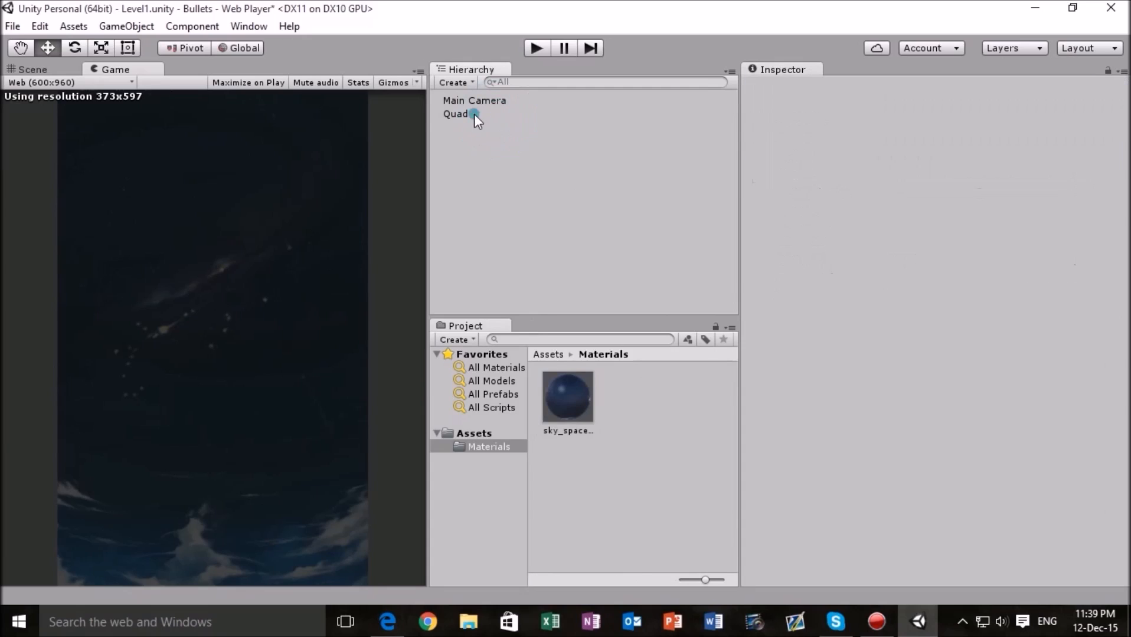
left_click(473, 114)
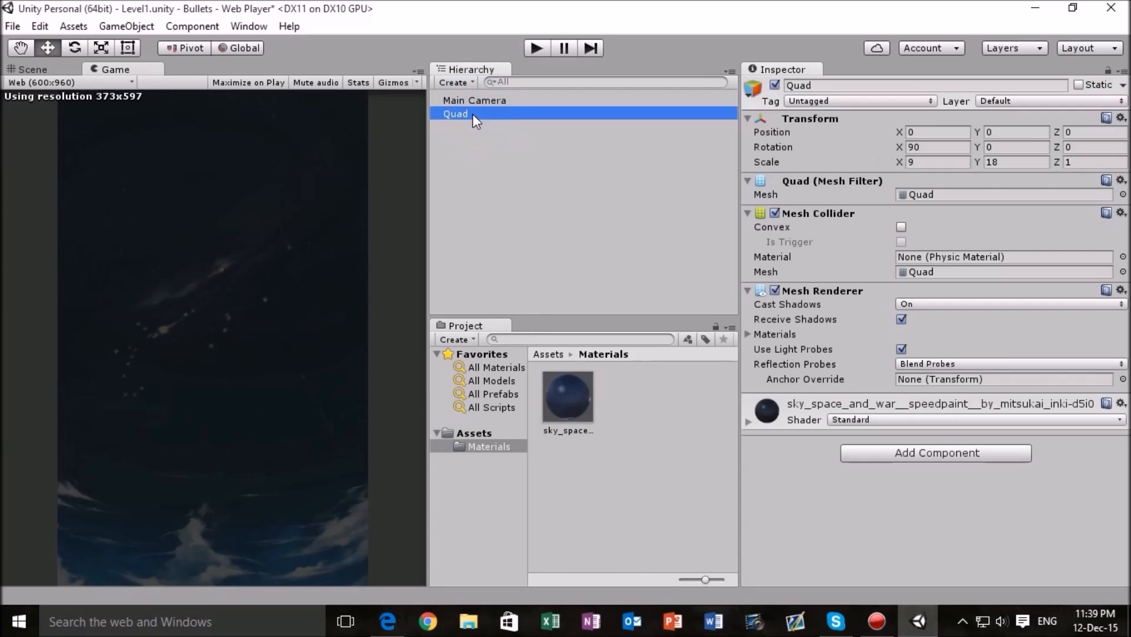
left_click(508, 443)
left_click(496, 432)
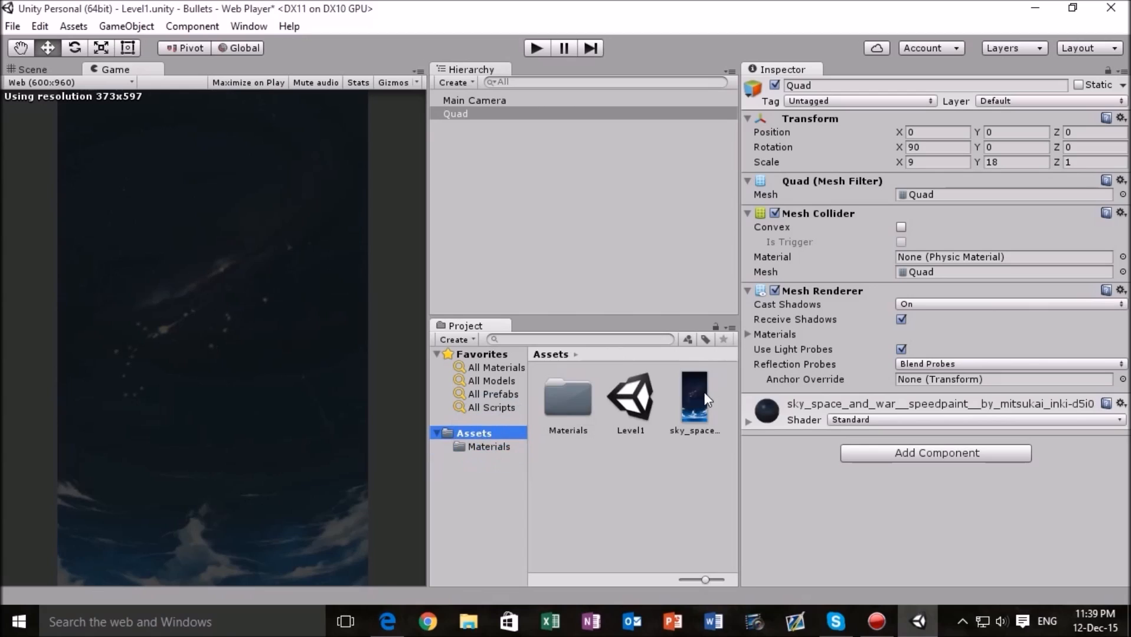
left_click(878, 419)
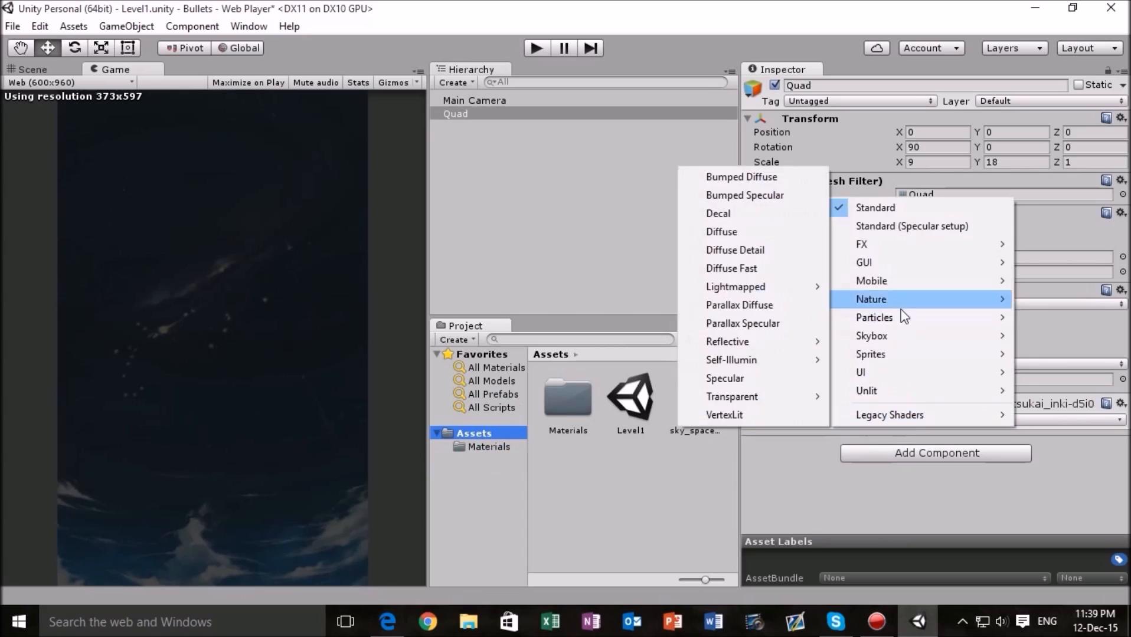
left_click(1060, 474)
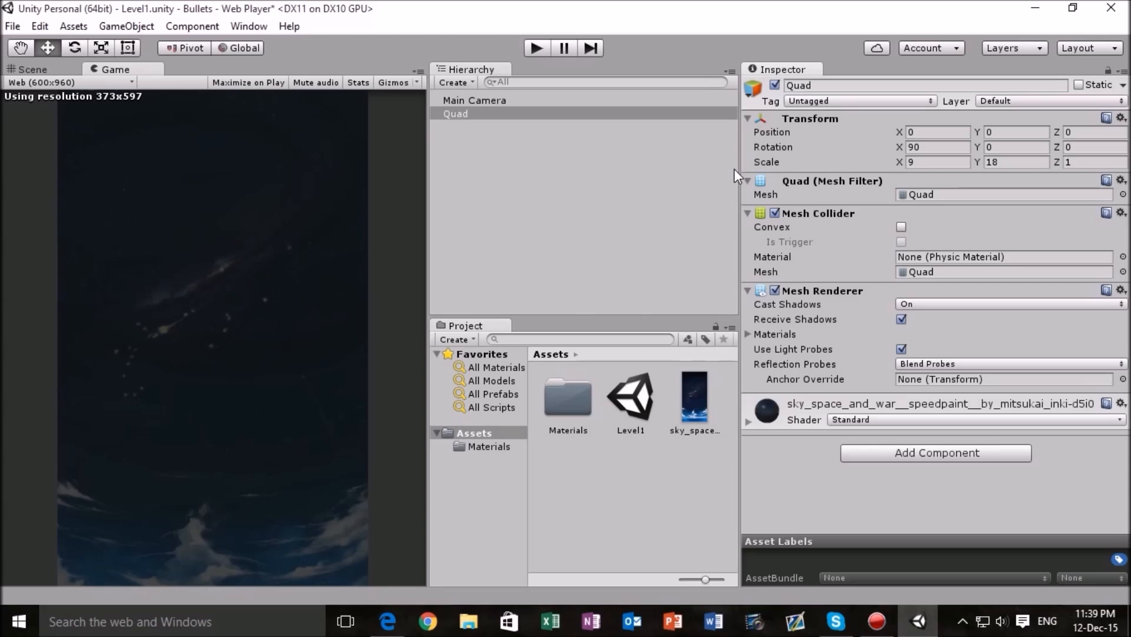
left_click(870, 417)
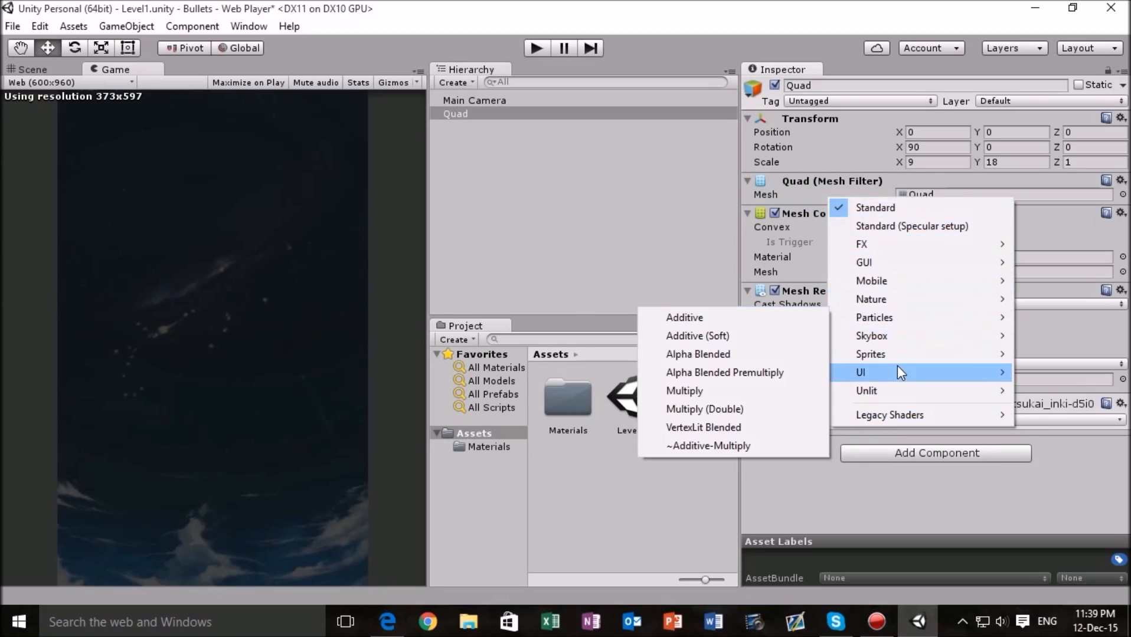
mouse_move(896, 370)
mouse_move(895, 392)
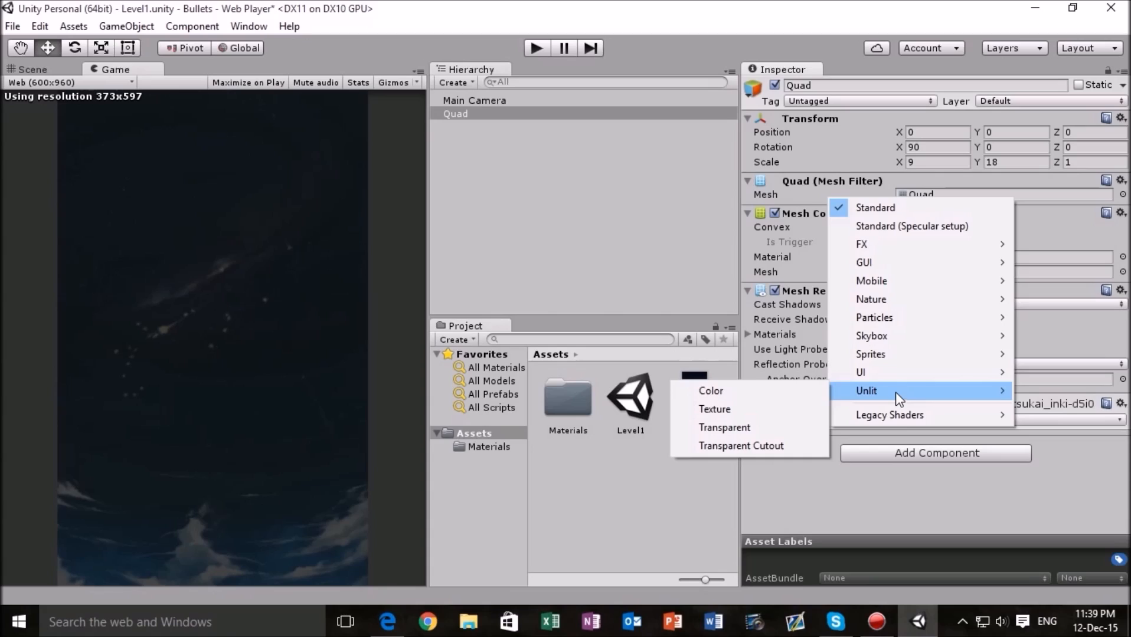
left_click(734, 412)
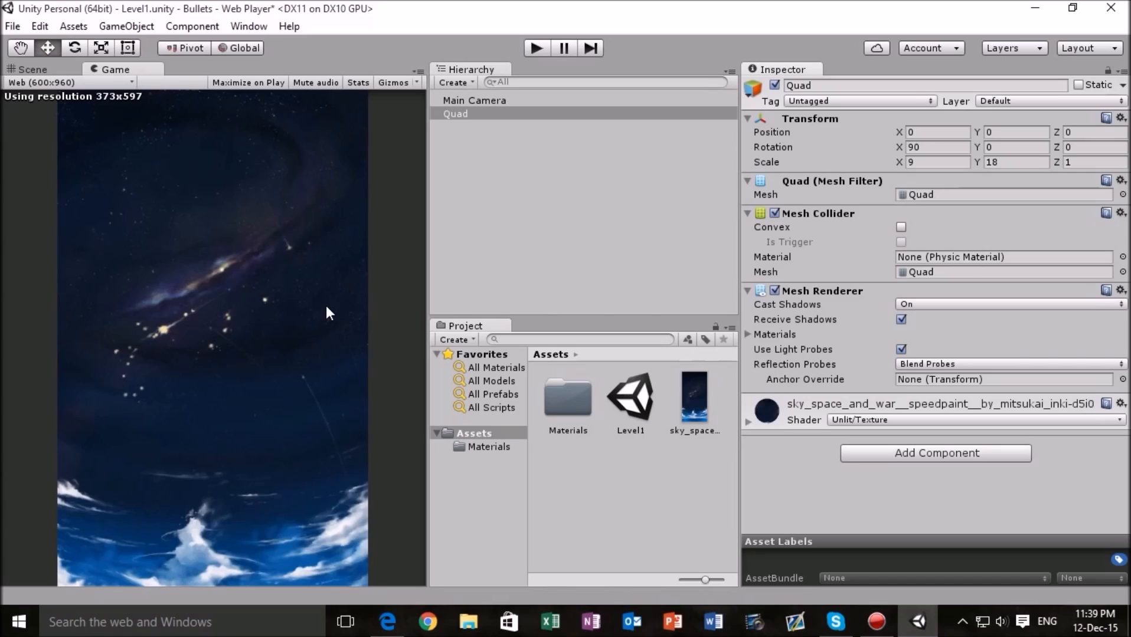
left_click(384, 626)
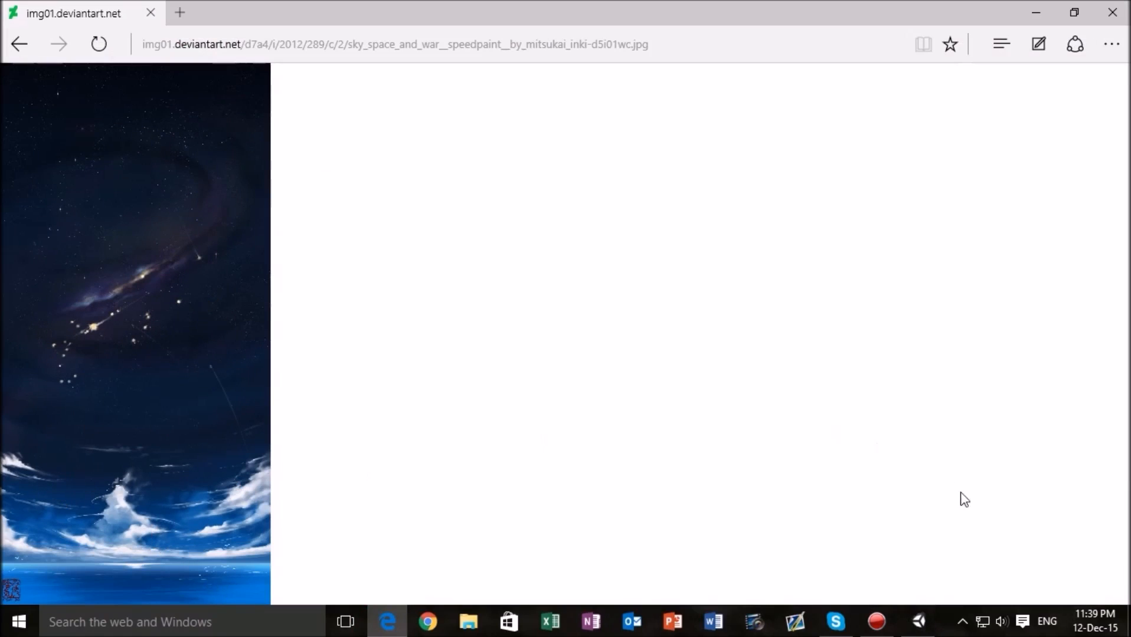
left_click(920, 624)
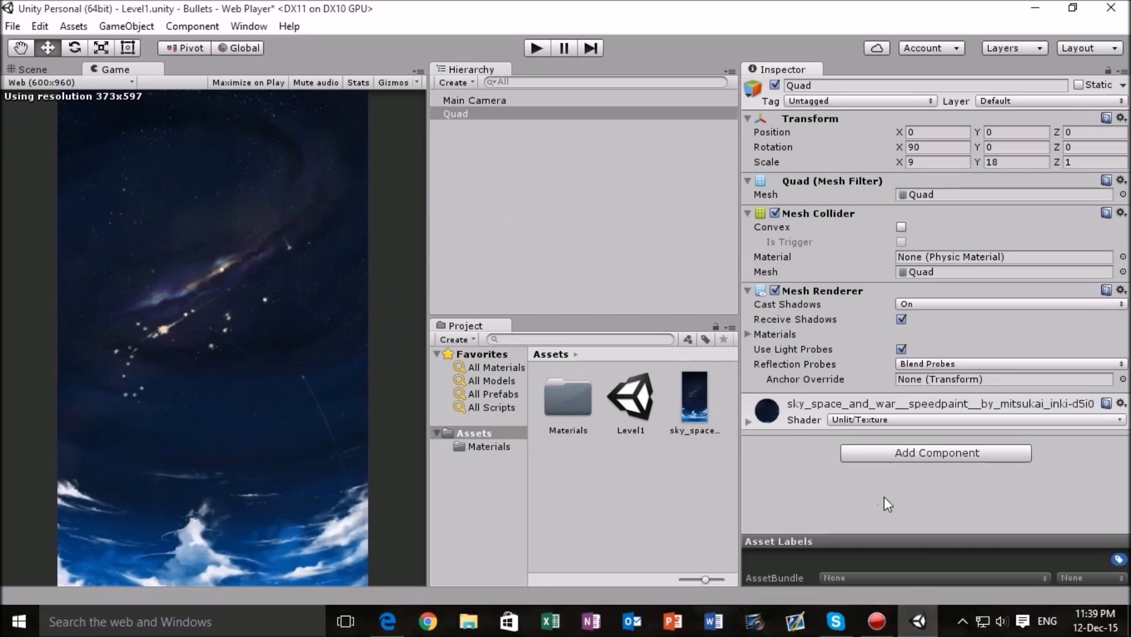
- Switch the Quad's sky material to the Standard shader for comparison and reapply the Unlit/Texture shader
left_click(882, 421)
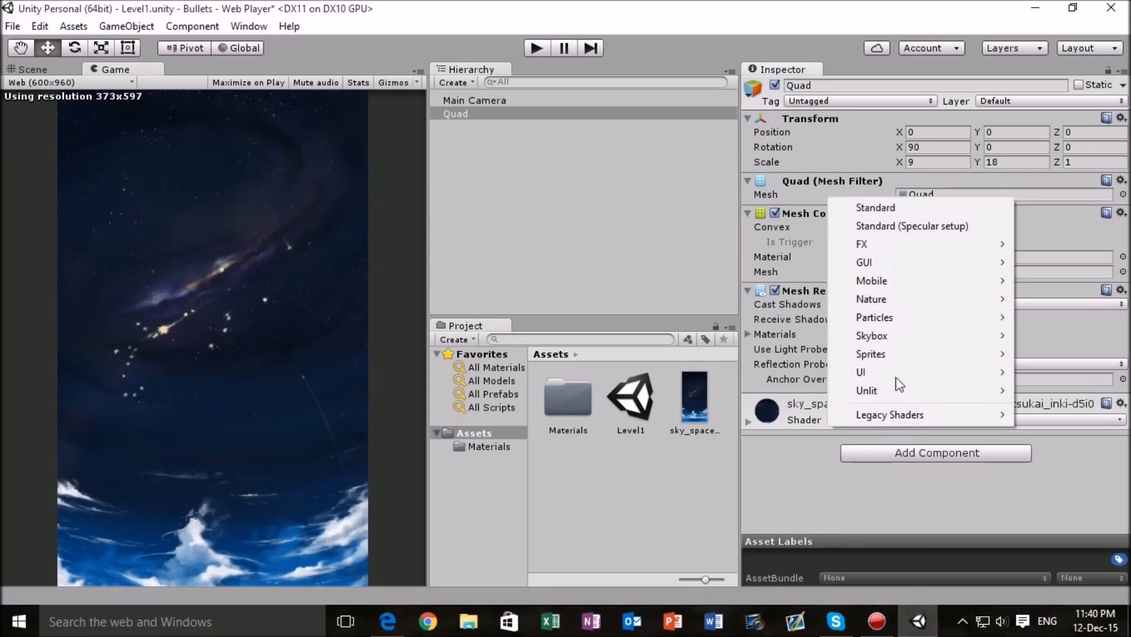
left_click(922, 208)
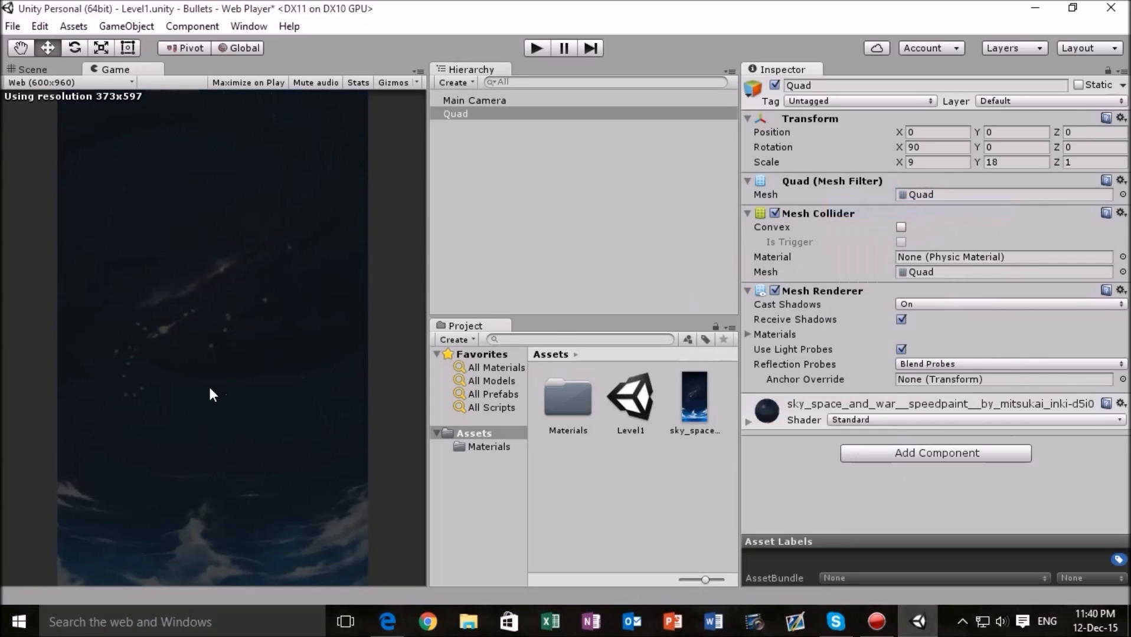
left_click(917, 412)
left_click(900, 419)
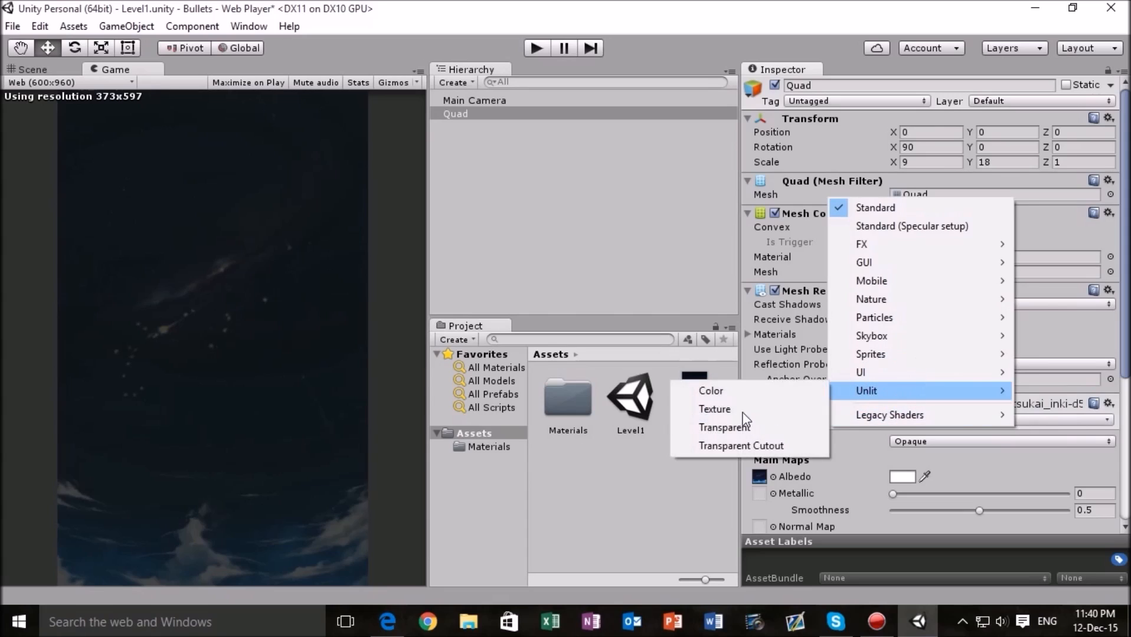
left_click(733, 406)
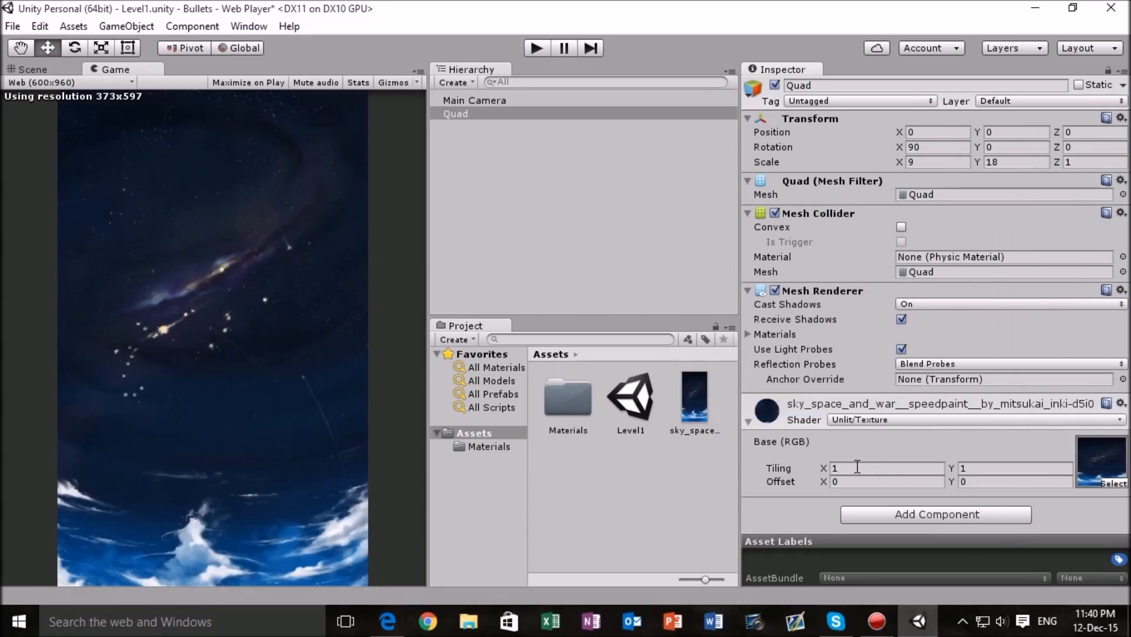
left_click(748, 422)
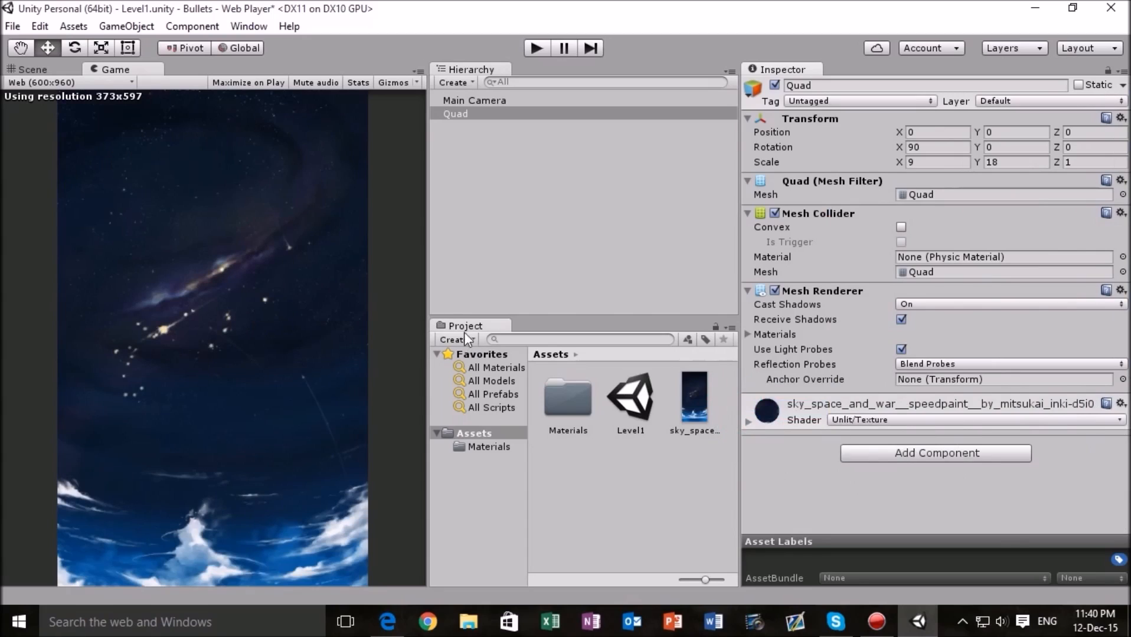
- Check the unlit background Quad in the Scene view and the Game view
left_click(38, 70)
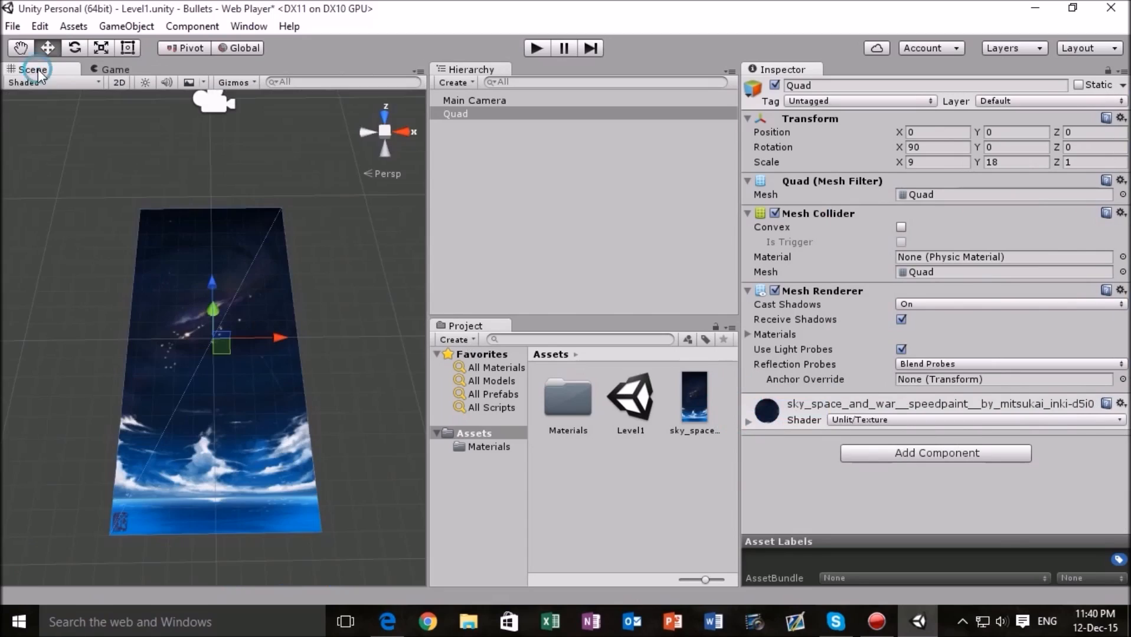
left_click(112, 69)
left_click(477, 147)
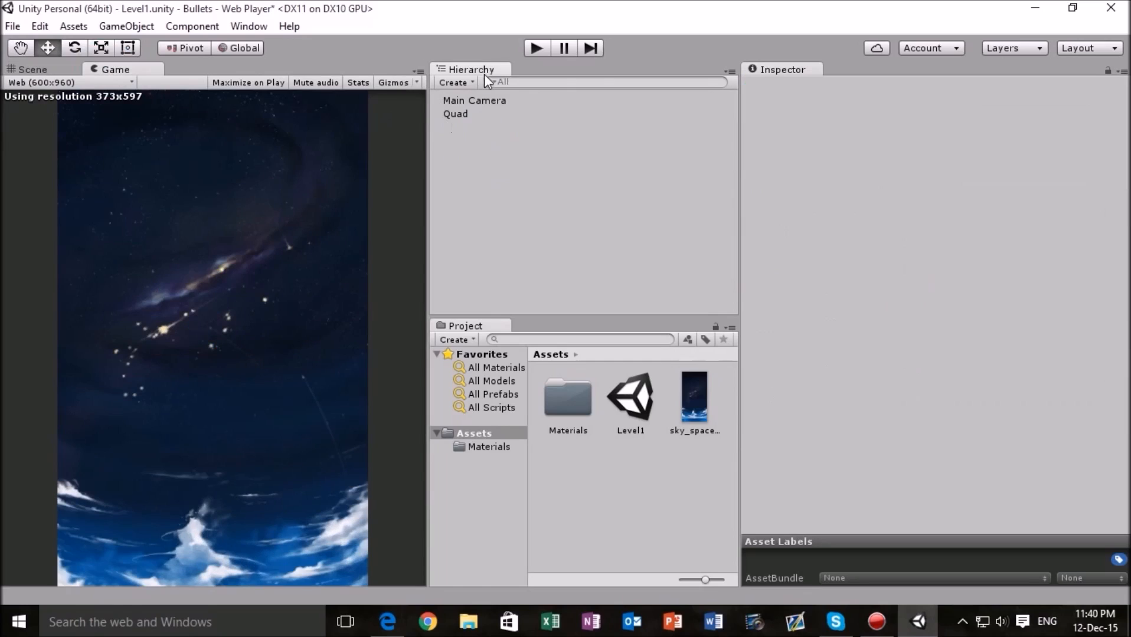
left_click(462, 82)
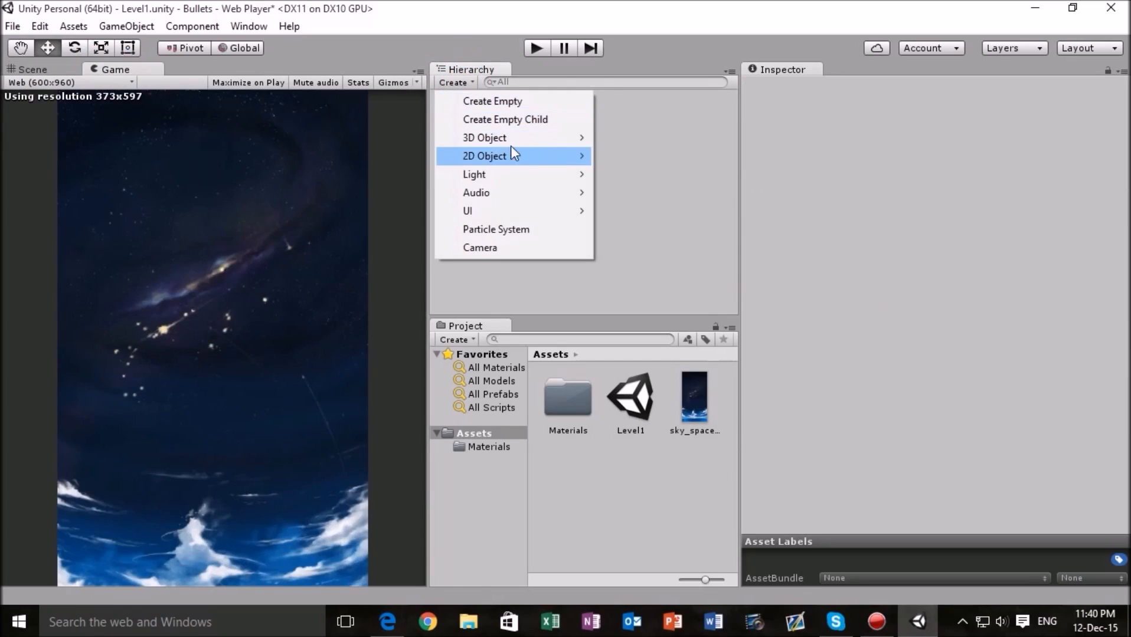
mouse_move(551, 142)
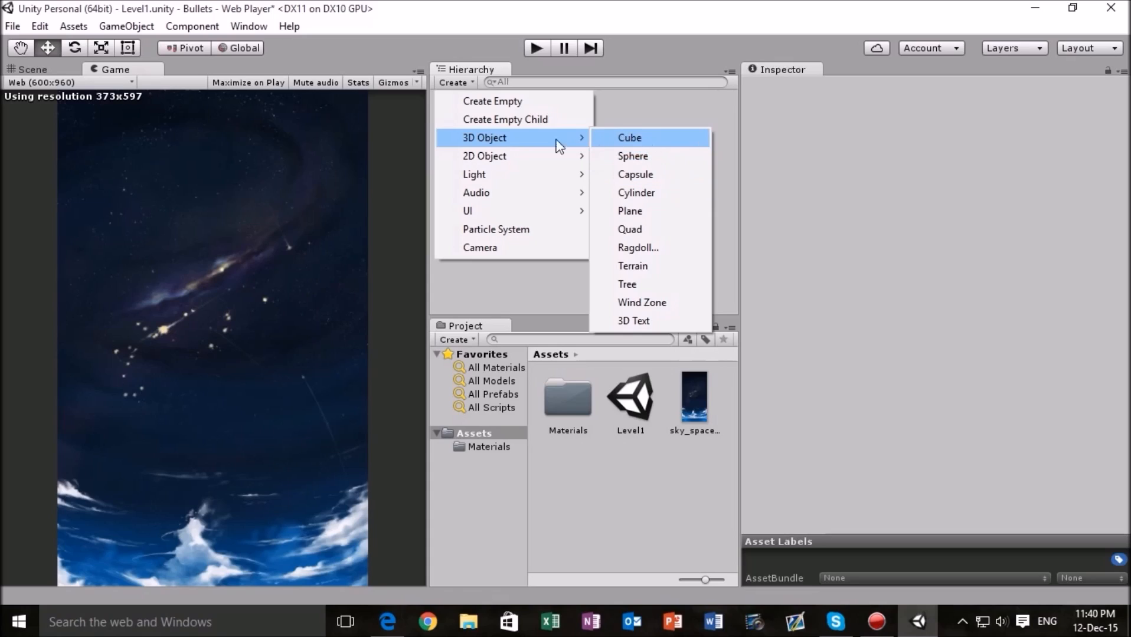
left_click(452, 48)
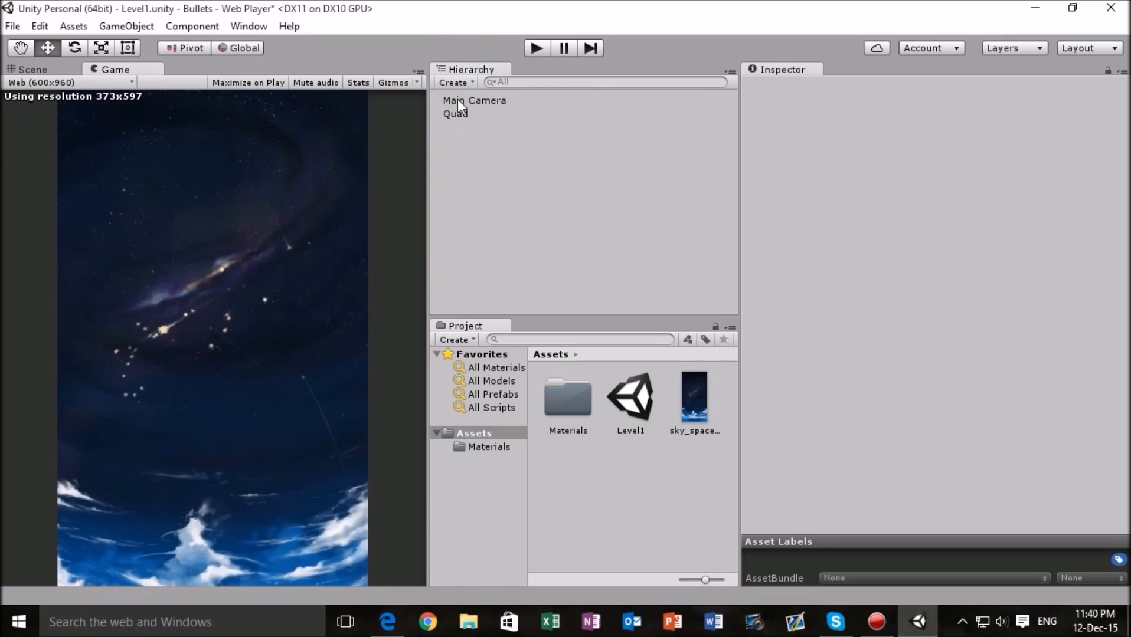
- Add a 3D Sphere to the scene and reset its Transform to the origin
left_click(466, 84)
mouse_move(502, 140)
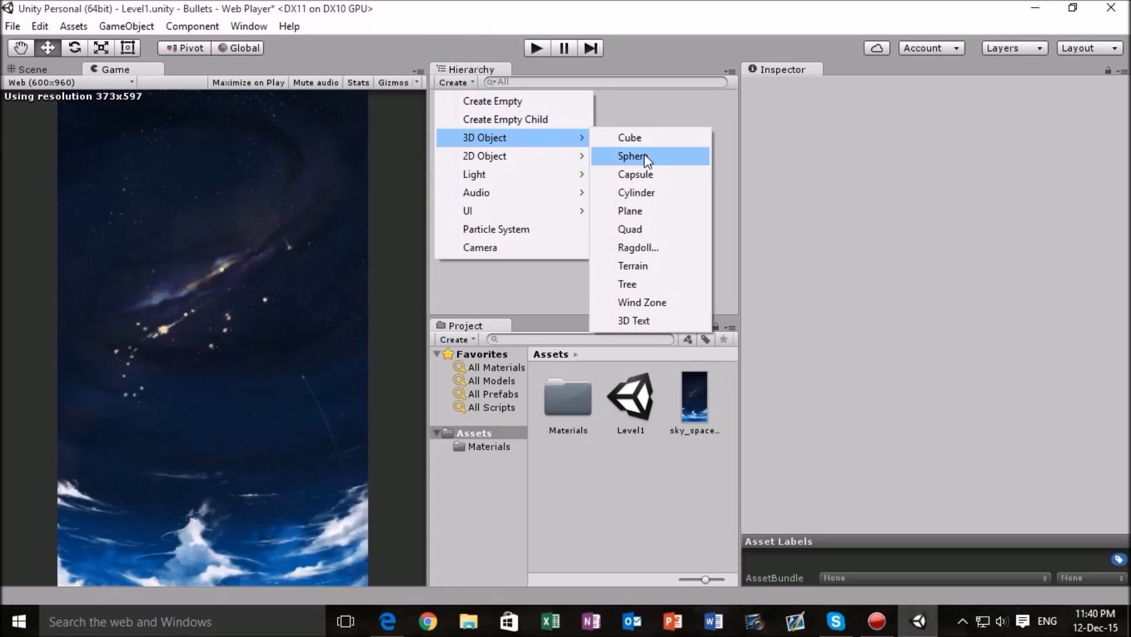
left_click(643, 157)
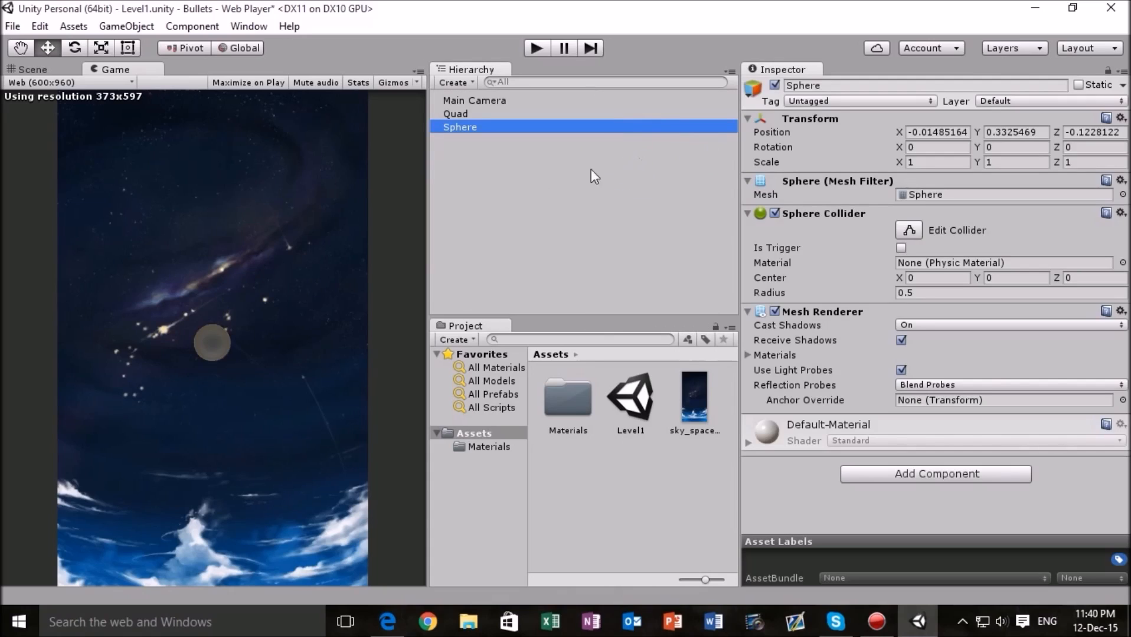
left_click(1120, 118)
left_click(979, 136)
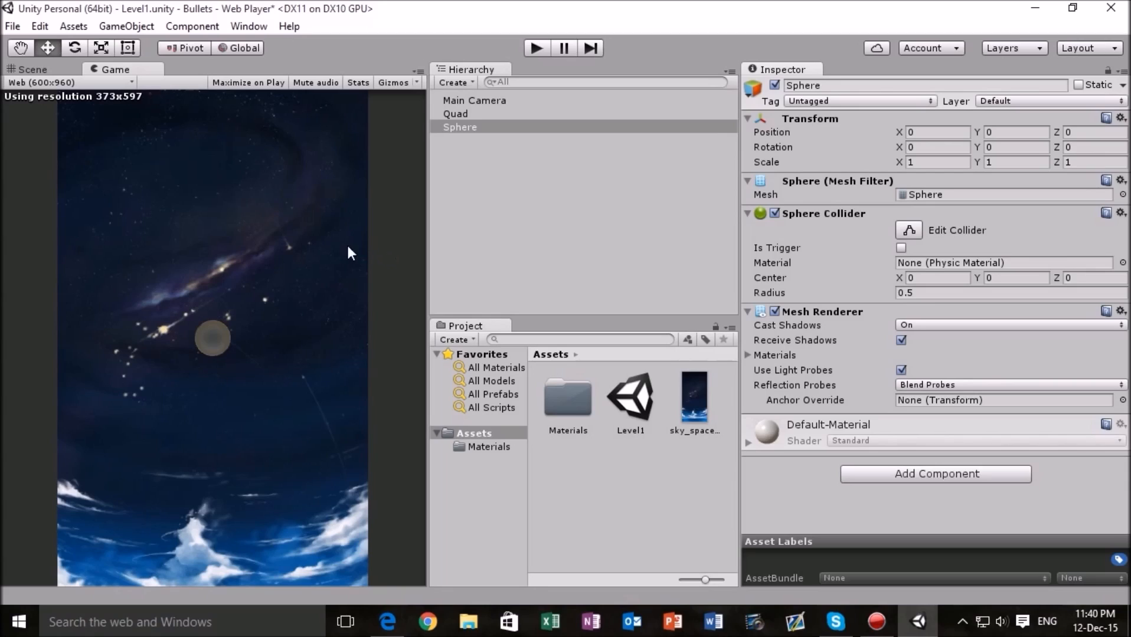
- Compare how the Sphere appears against the background Quad in the Scene view and the Game view
left_click(36, 71)
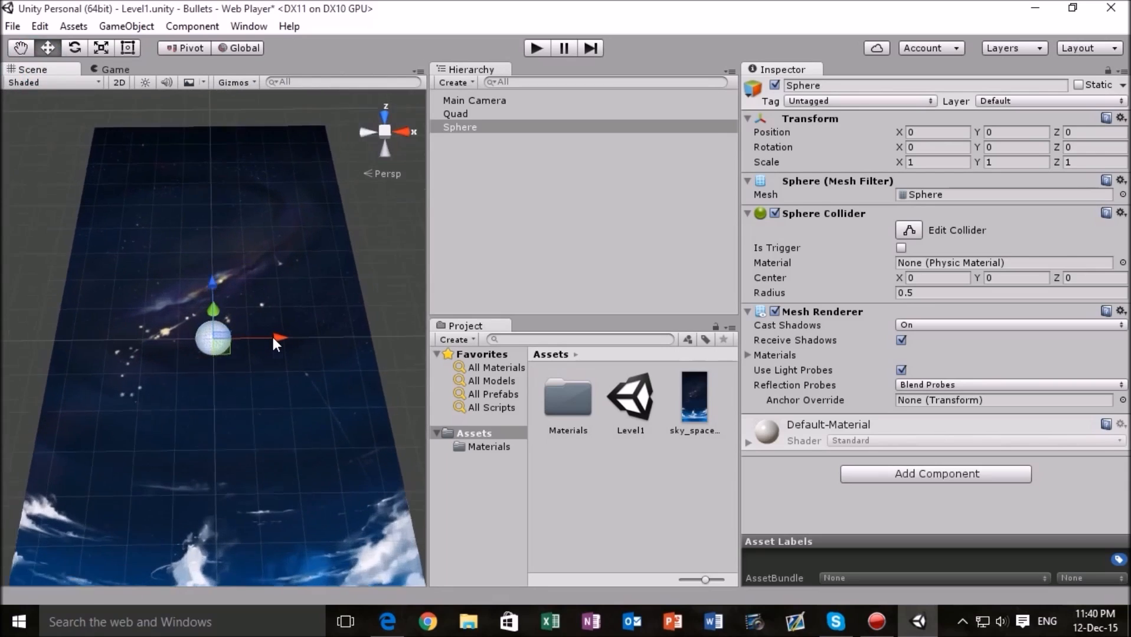
scroll(273, 336, "up", 3)
left_click_drag(273, 337, 325, 334, "alt")
mouse_move(275, 311)
left_mouse_down("alt")
mouse_move(248, 285)
mouse_move(313, 358)
mouse_move(277, 331)
left_mouse_up("alt")
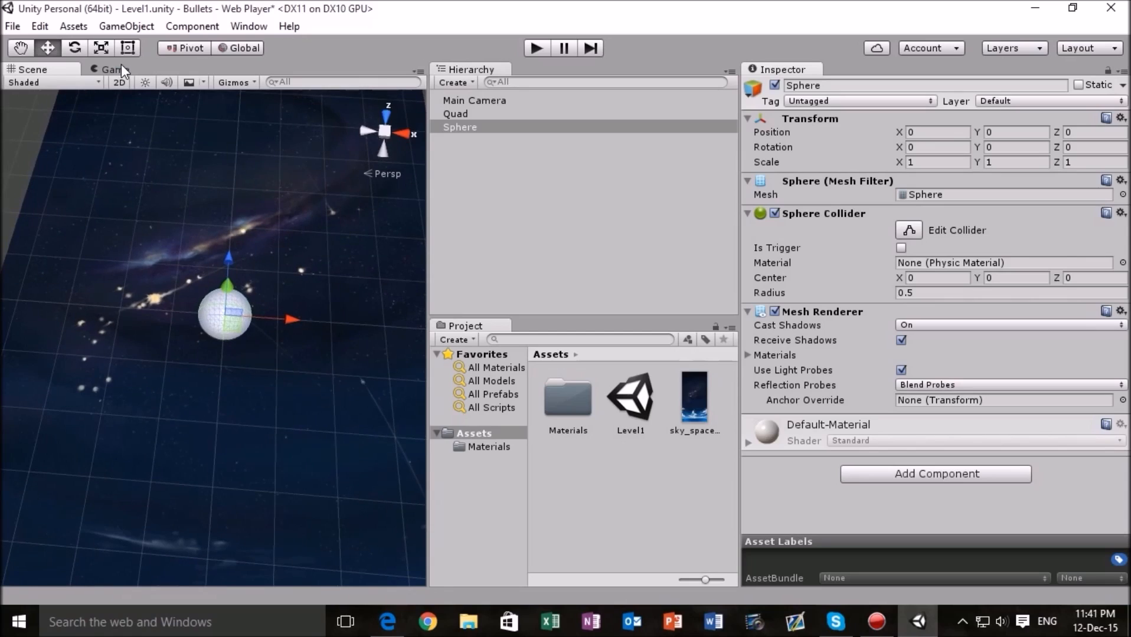
left_click(120, 68)
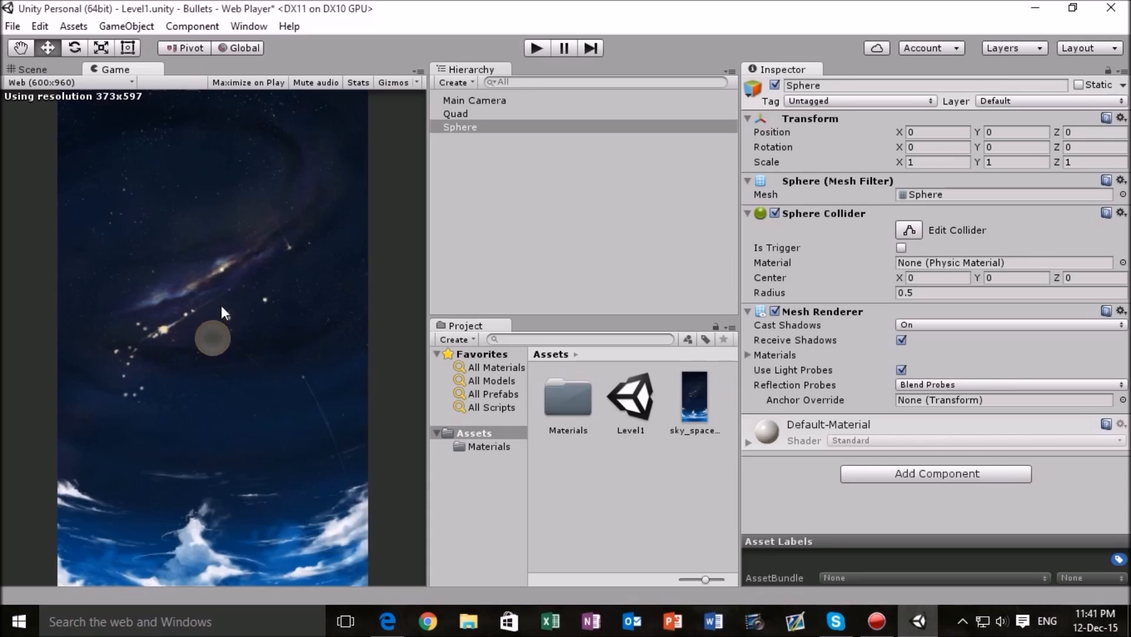
- Inspect the Sphere up close in the Scene view from a lower angle, looking at where it meets the background Quad
left_click(31, 69)
middle_click_drag(387, 330, 262, 228)
left_click_drag(263, 228, 197, 184, "alt")
middle_click_drag(197, 184, 234, 220)
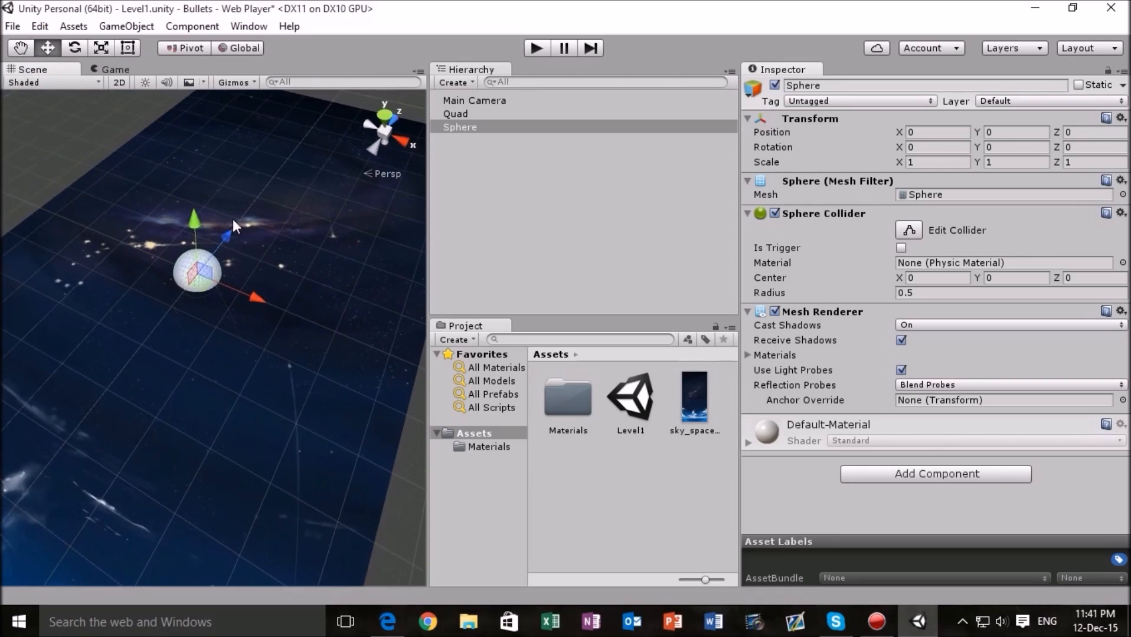
scroll(320, 290, "up", 6)
left_click_drag(290, 281, 246, 239, "alt")
middle_click_drag(246, 239, 272, 270)
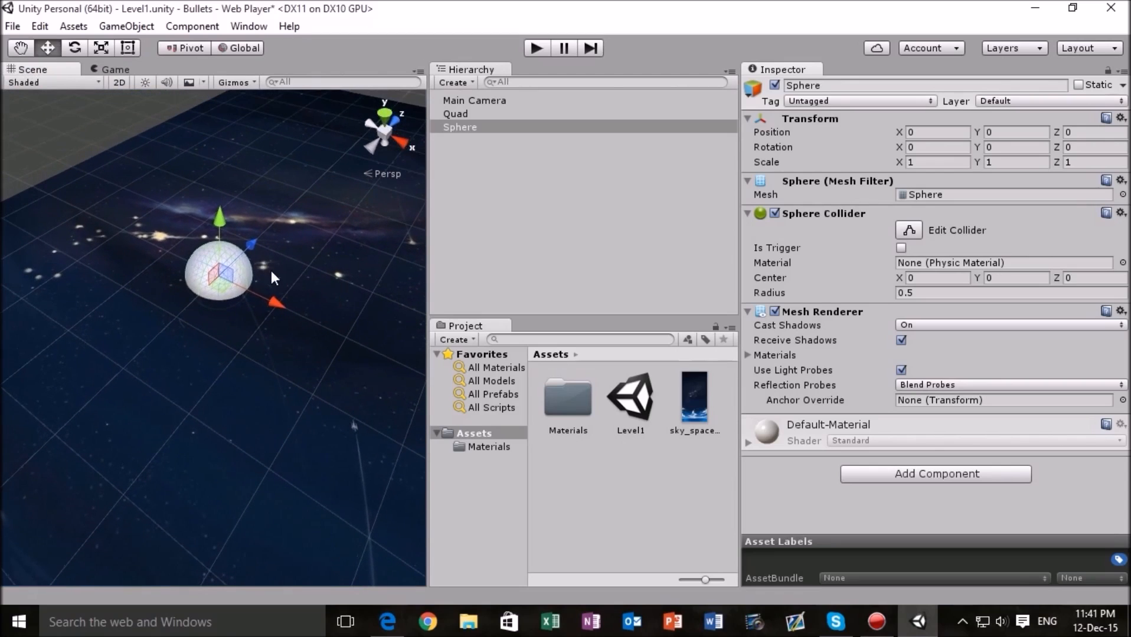
scroll(294, 305, "up", 4)
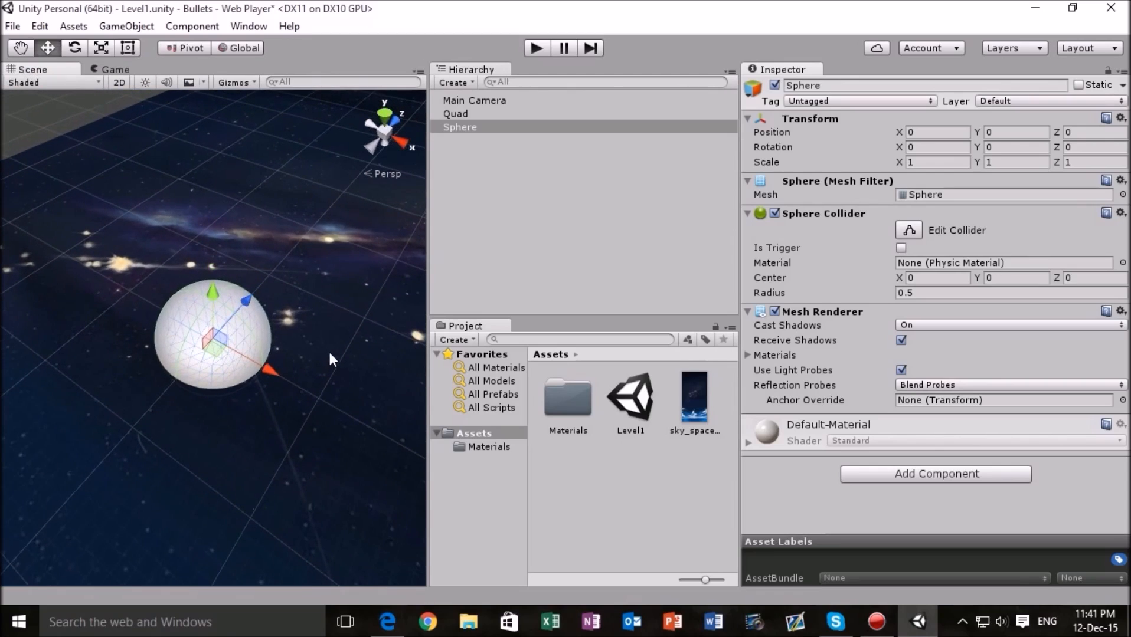
- Lower the background Quad beneath the Sphere to a Y position of about -2.6, checking the framing in the Game view
middle_click_drag(327, 349, 324, 297)
left_click_drag(324, 297, 315, 249, "alt")
middle_click_drag(279, 366, 231, 394)
left_click(337, 302)
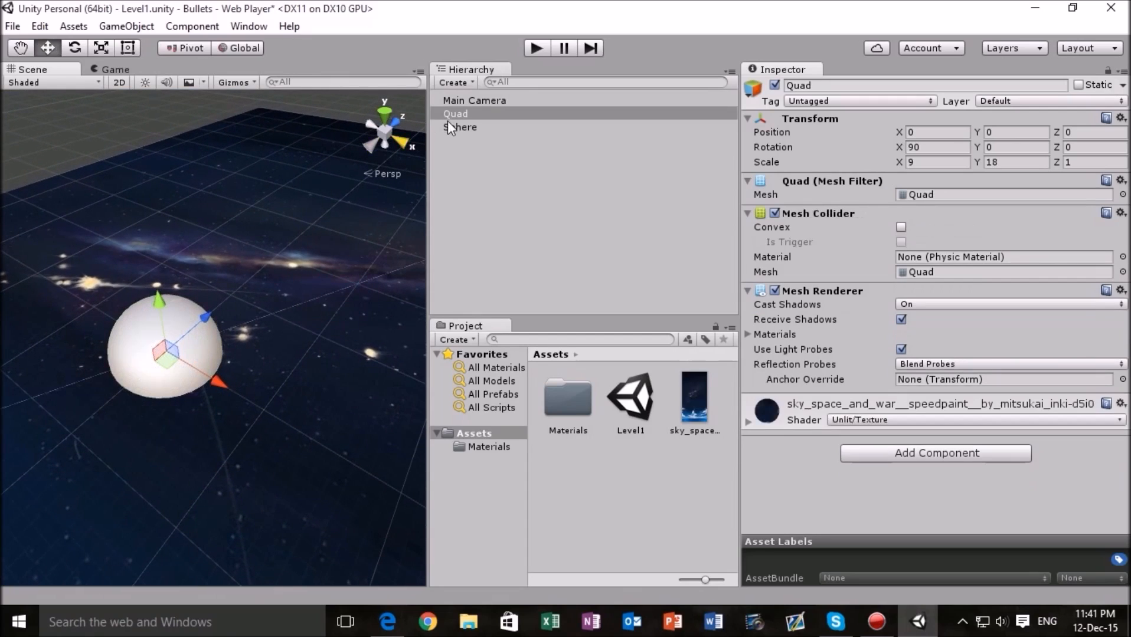
scroll(317, 282, "down", 10)
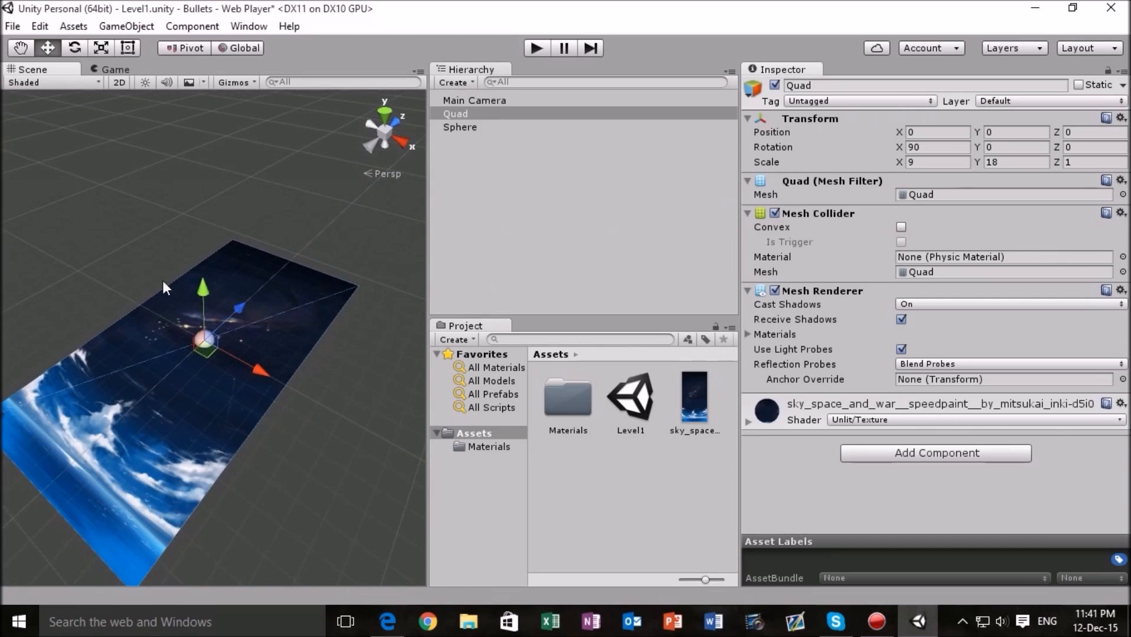
left_click_drag(206, 286, 206, 311)
left_click(115, 70)
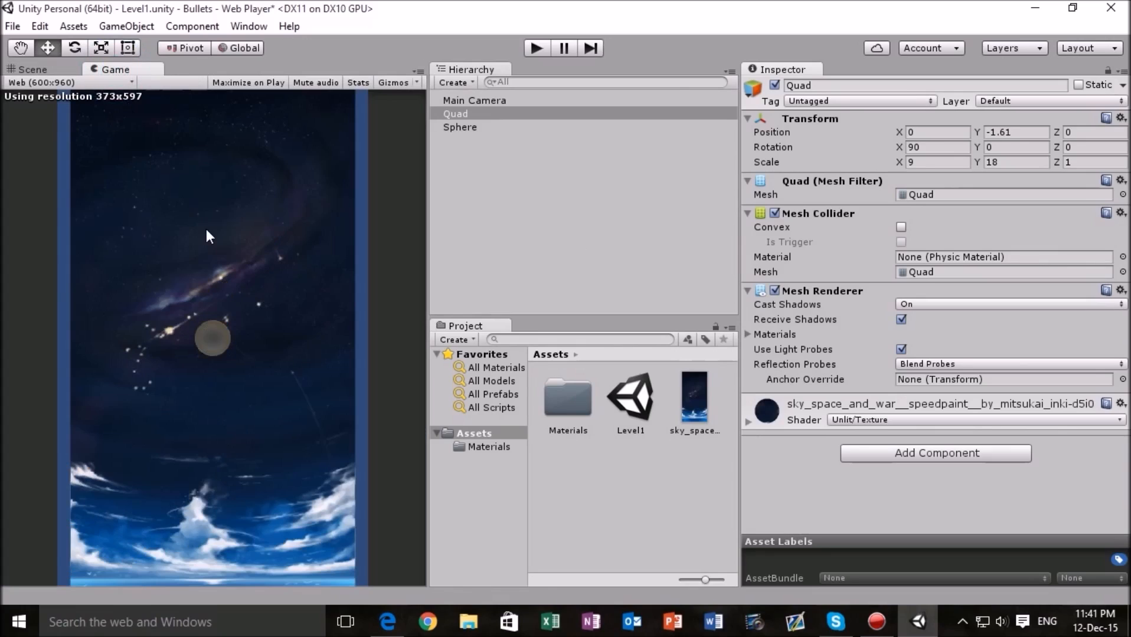
left_click(37, 70)
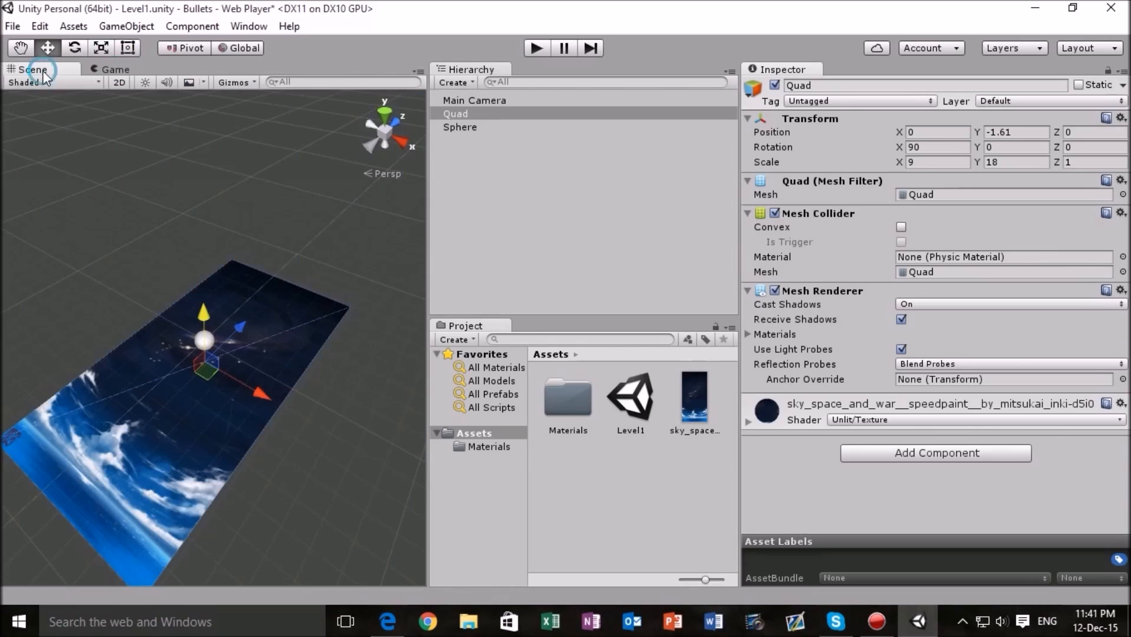
left_click_drag(215, 312, 210, 324)
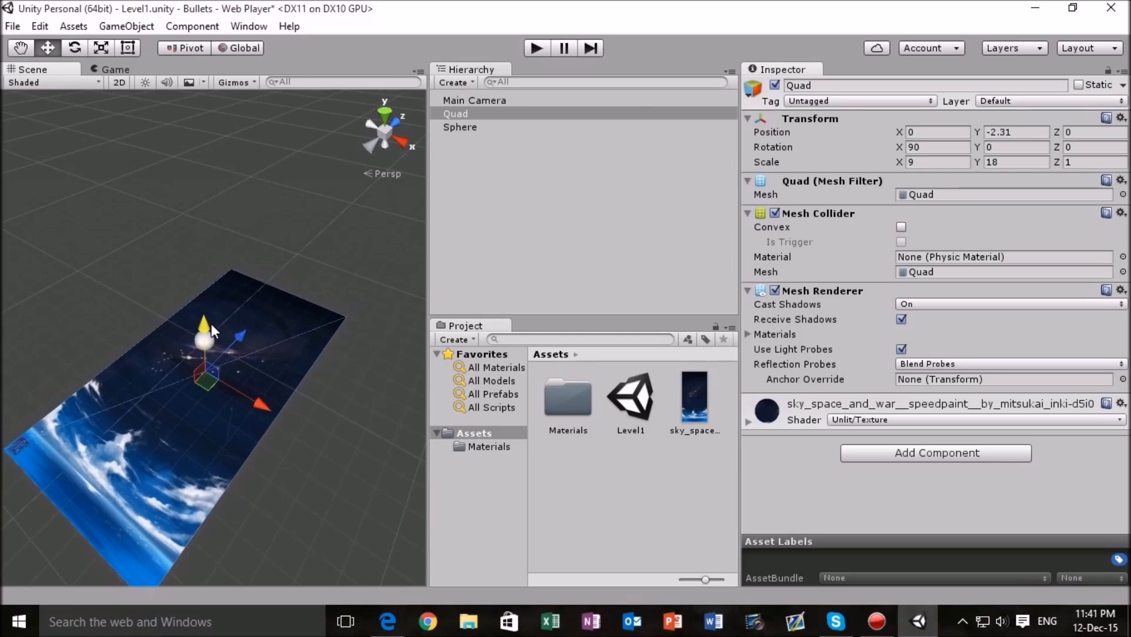
left_click(110, 71)
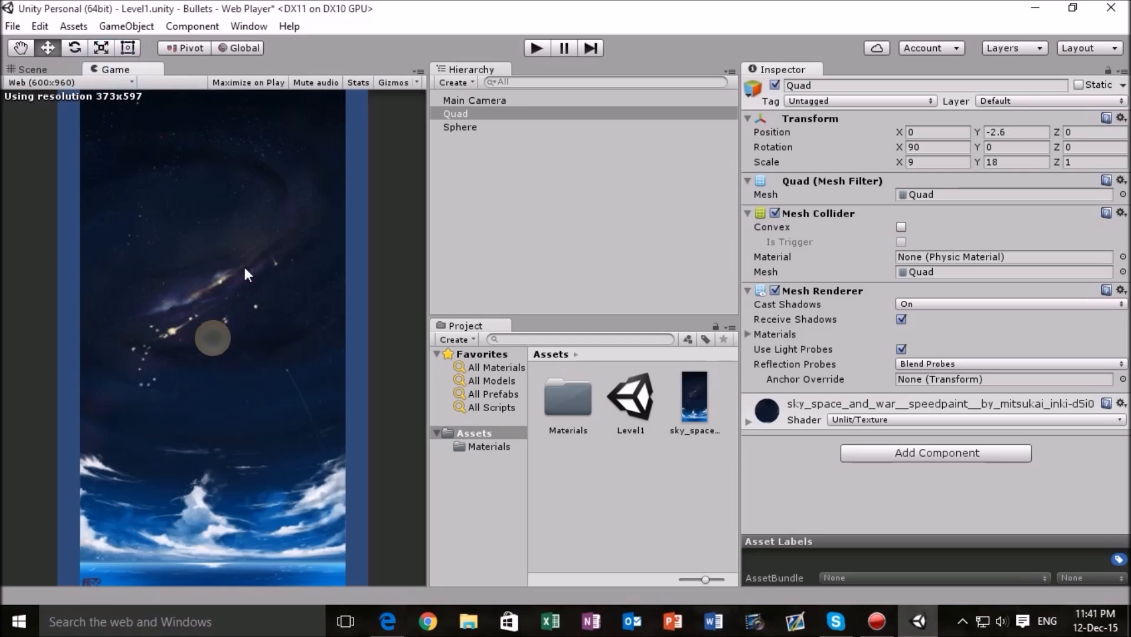
- Enlarge the background Quad by setting its X scale to 12 and its Y scale to 24
left_click(939, 165)
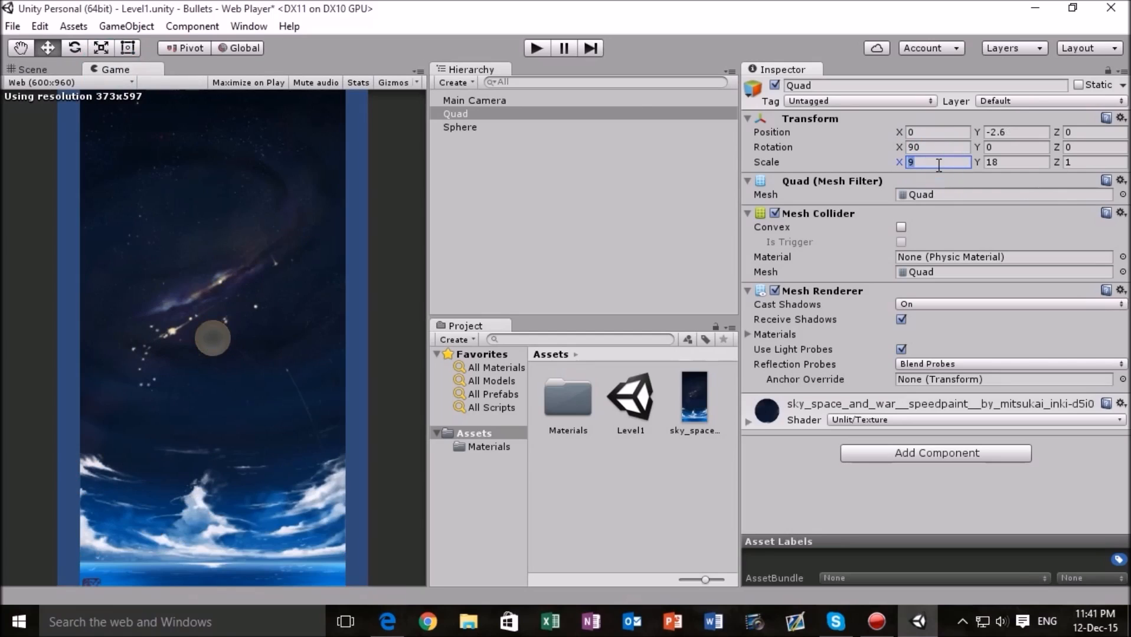
type("10")
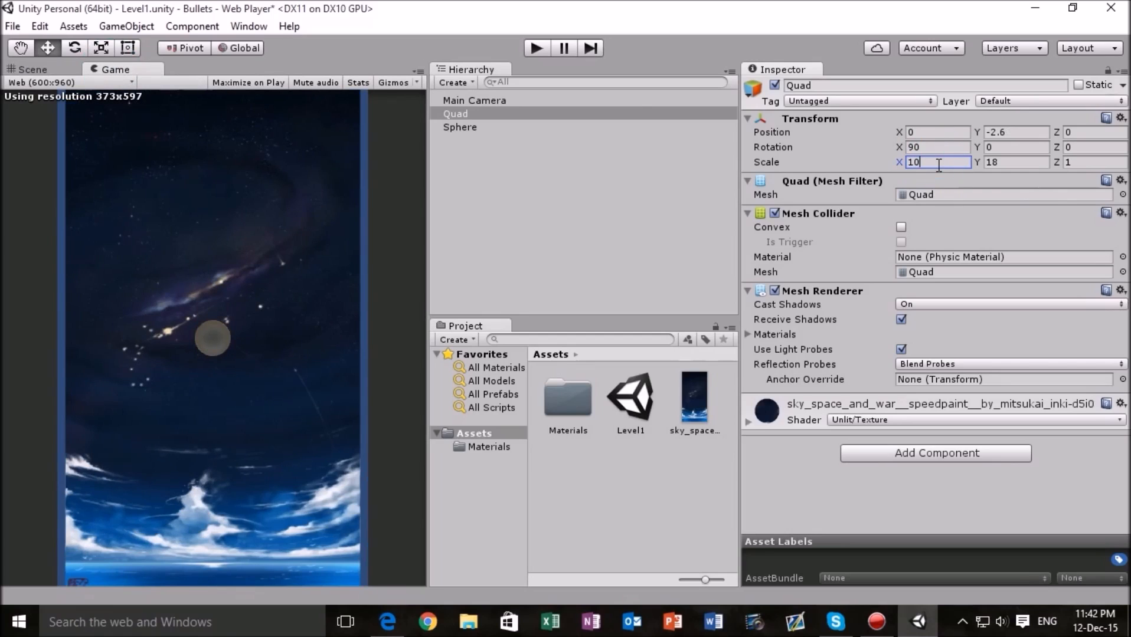
key("BackSpace")
type("2")
left_click(1005, 162)
type("24")
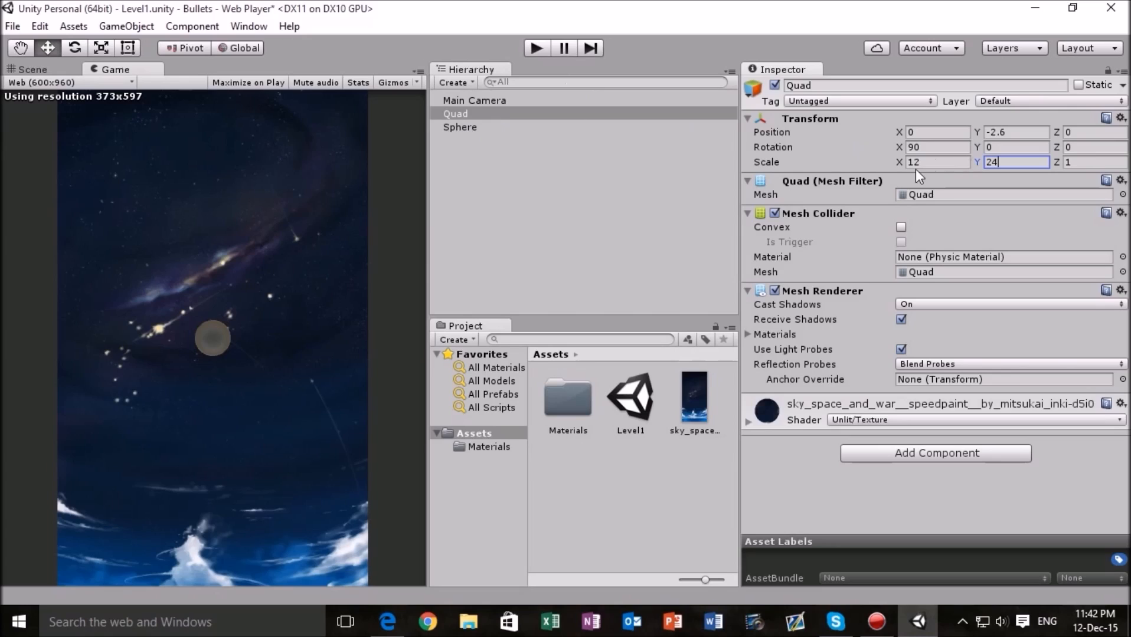
- Try shifting the background Quad along the Z axis in the Scene view, testing several Z position values
left_click(36, 69)
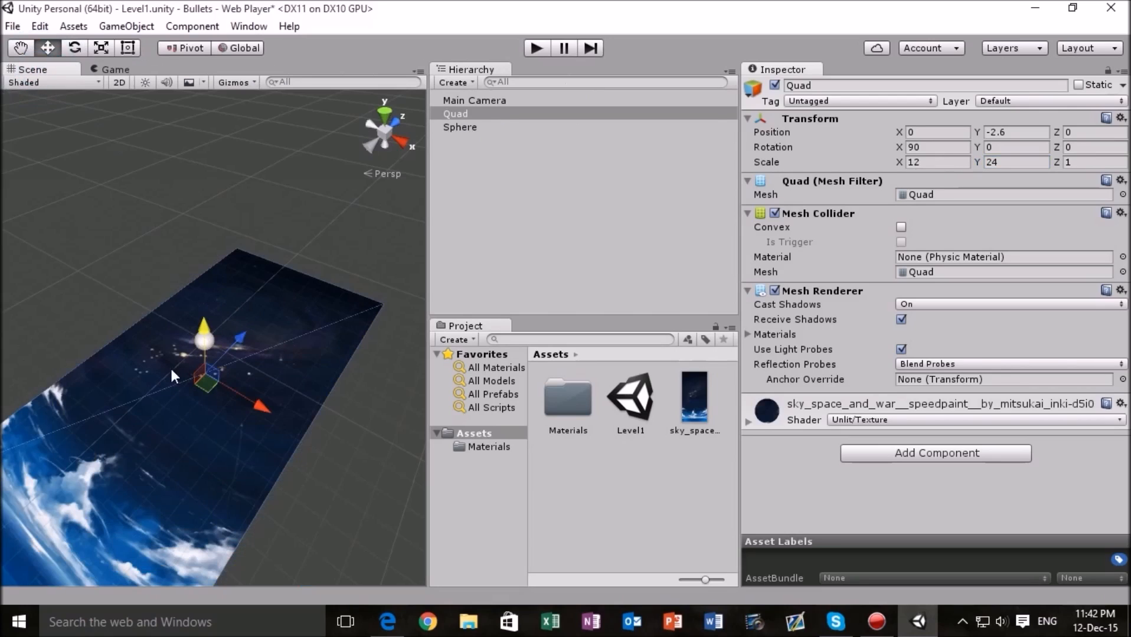
left_click_drag(240, 337, 419, 240)
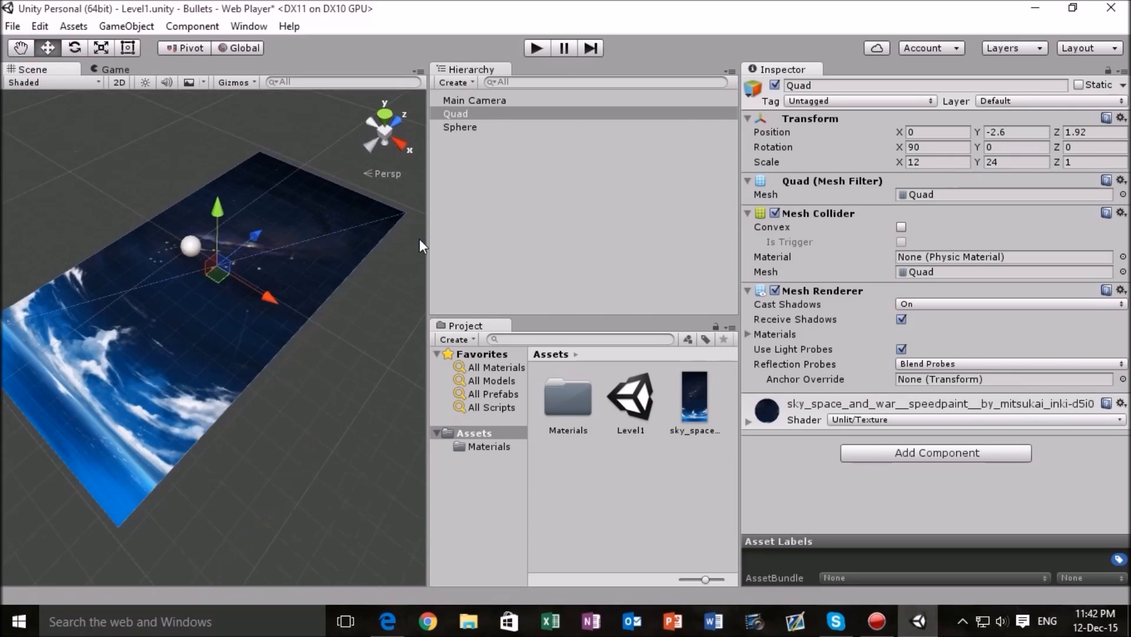
left_click(1032, 132)
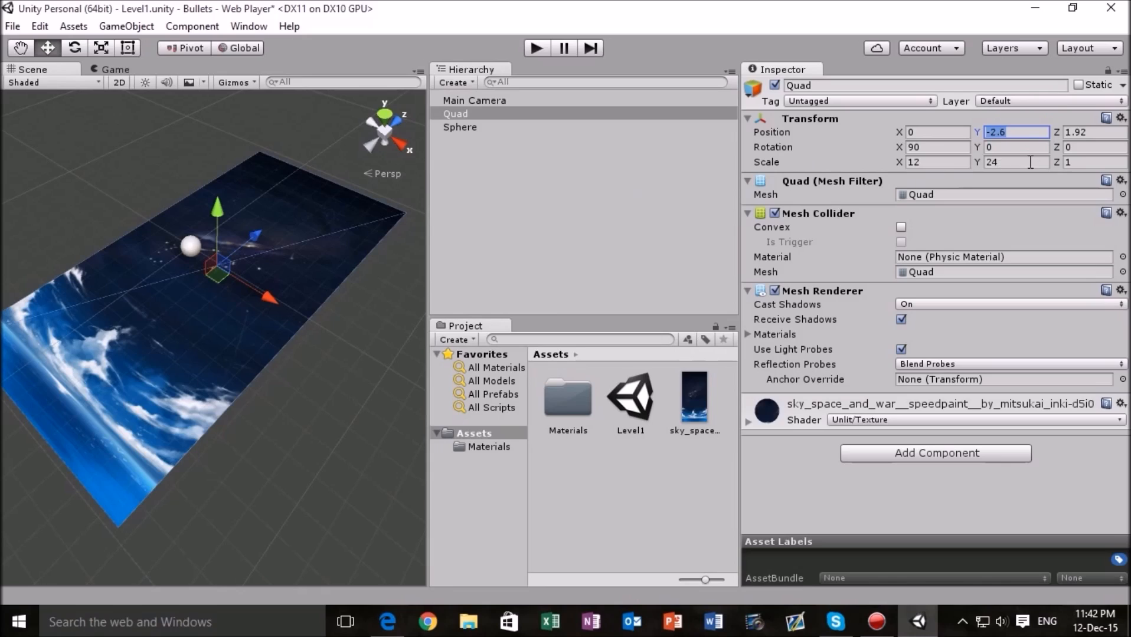
left_click(1097, 133)
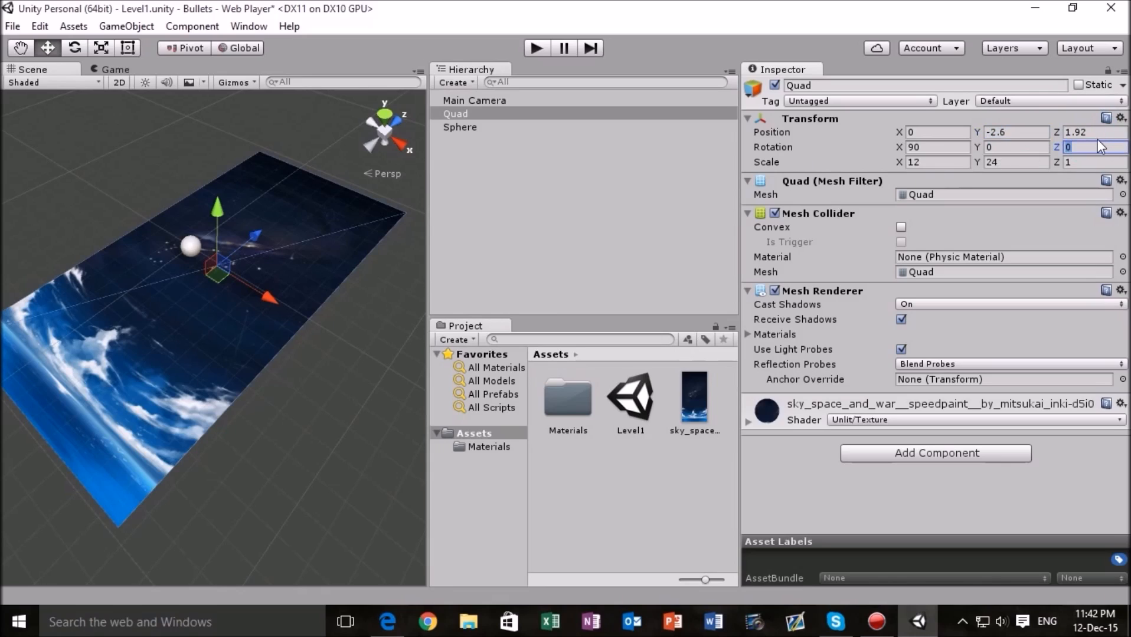
type("2")
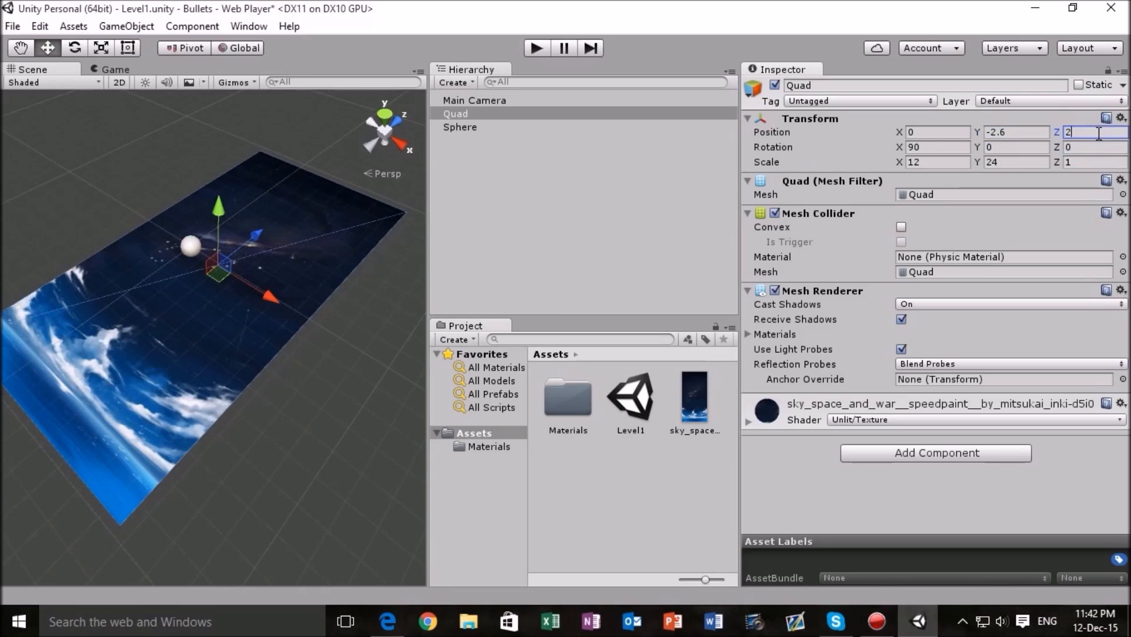
key("BackSpace")
type("11")
key("BackSpace")
key("BackSpace")
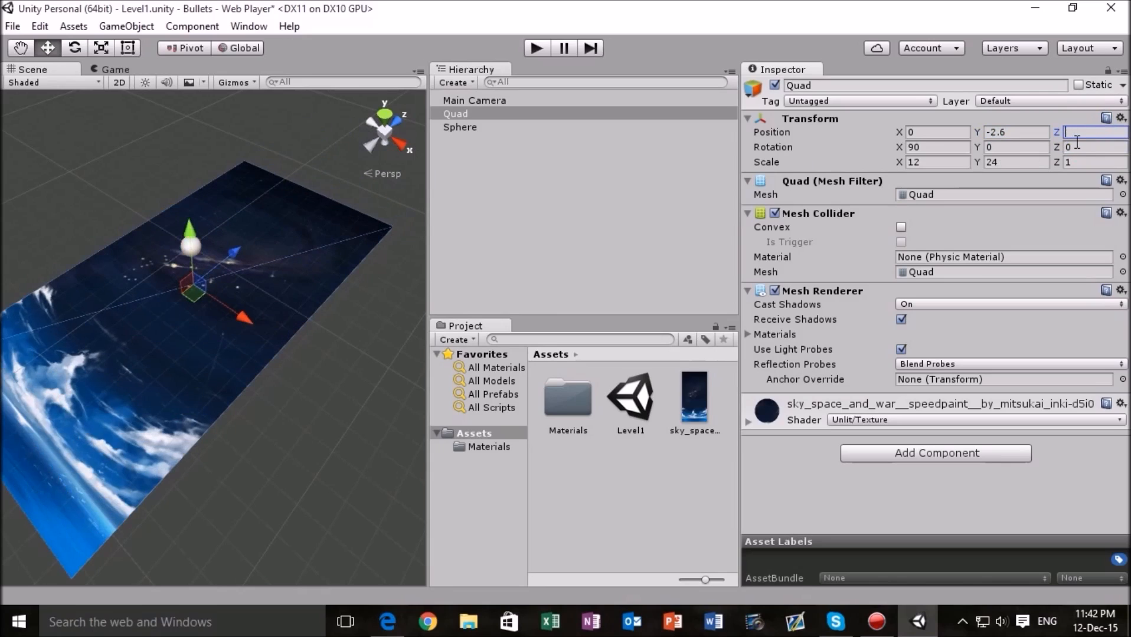
type("2.62")
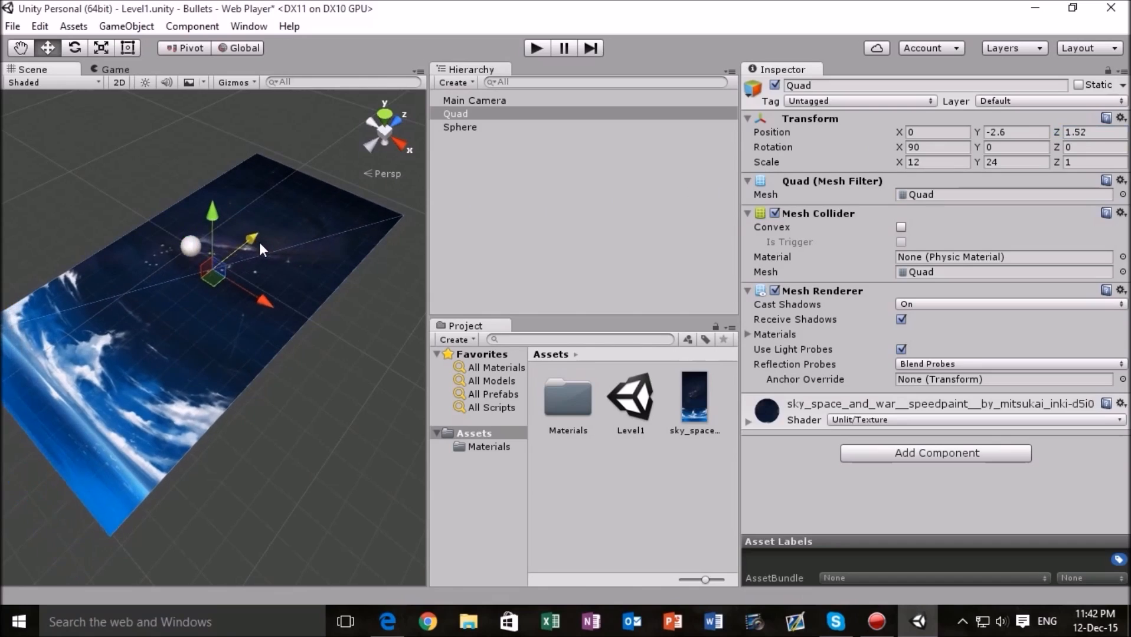
left_click_drag(275, 237, 270, 241)
- Set the background Quad's Z position to 2 and check its framing in the Game view
left_click(1090, 135)
key("BackSpace")
key("BackSpace")
key("BackSpace")
type("2")
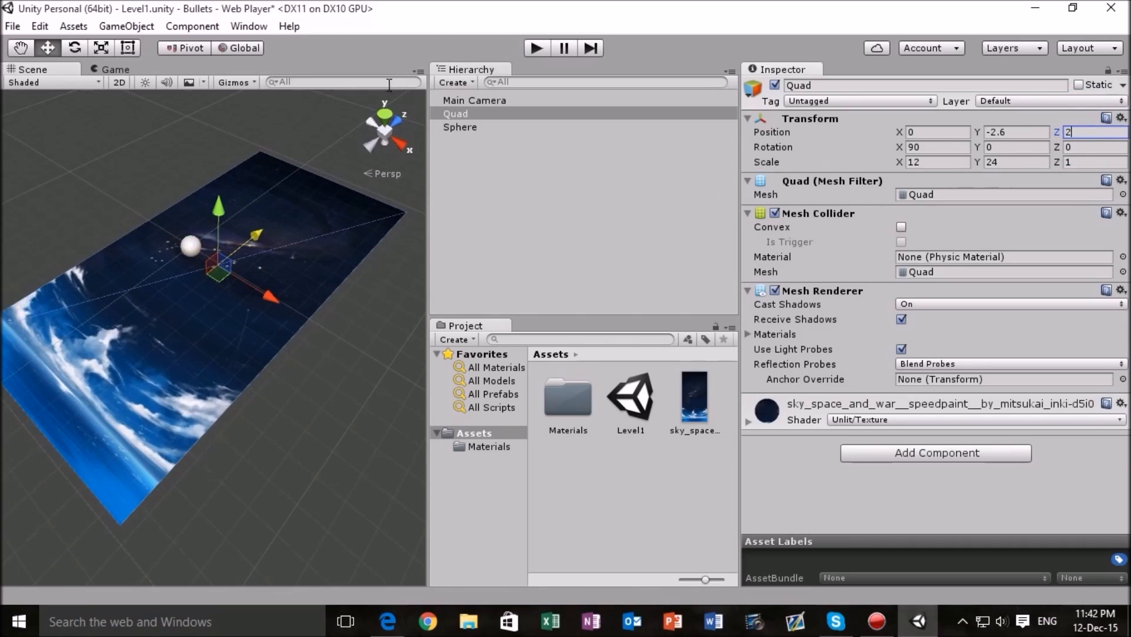
left_click(112, 70)
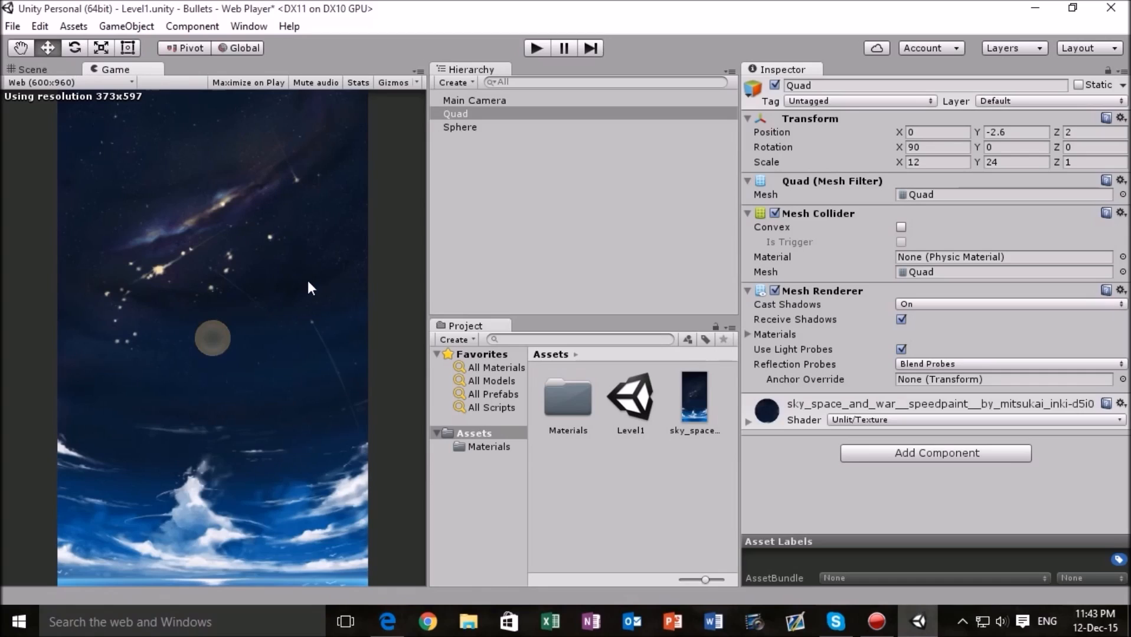
- Compare the Sphere's position with the background Quad's, and set the Quad's Y position to -3
left_click(44, 69)
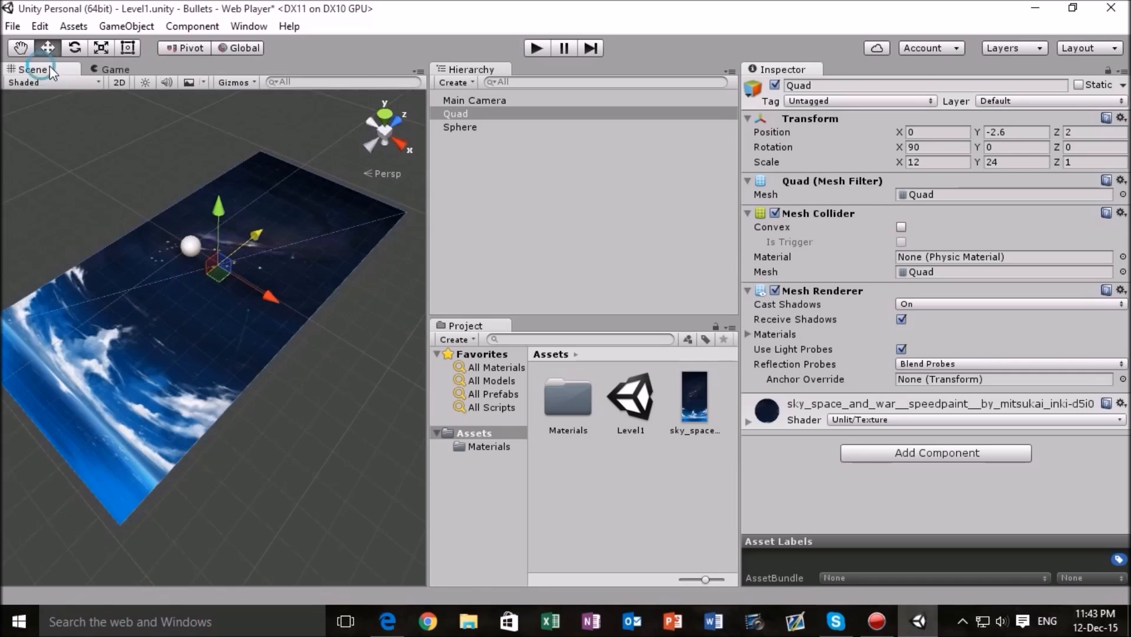
left_click(197, 248)
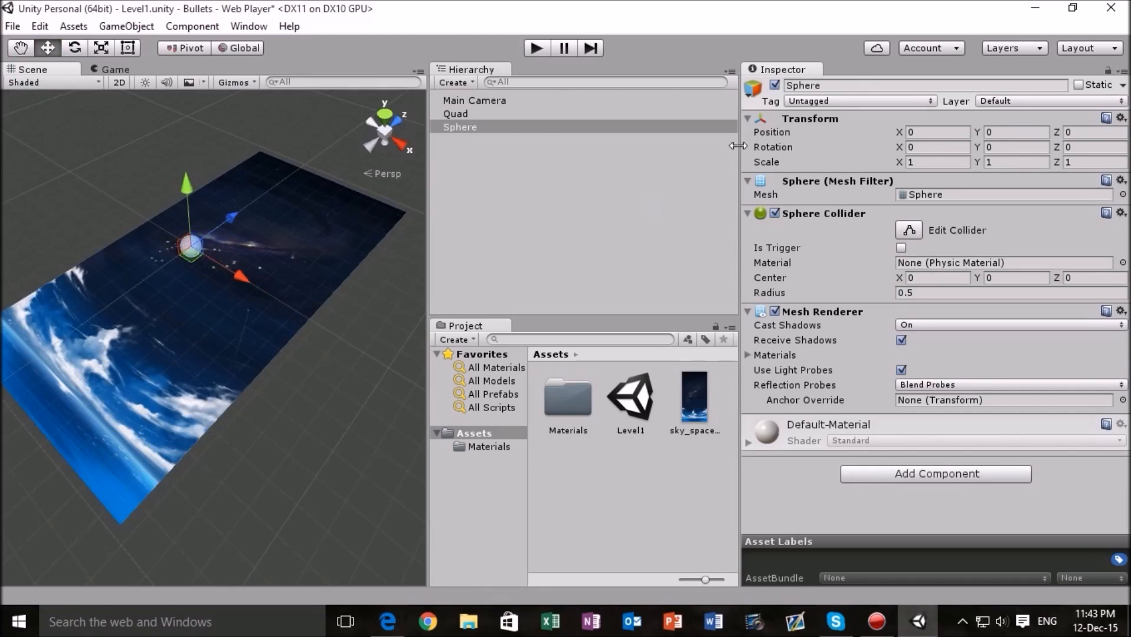
left_click(359, 240)
left_click(1025, 131)
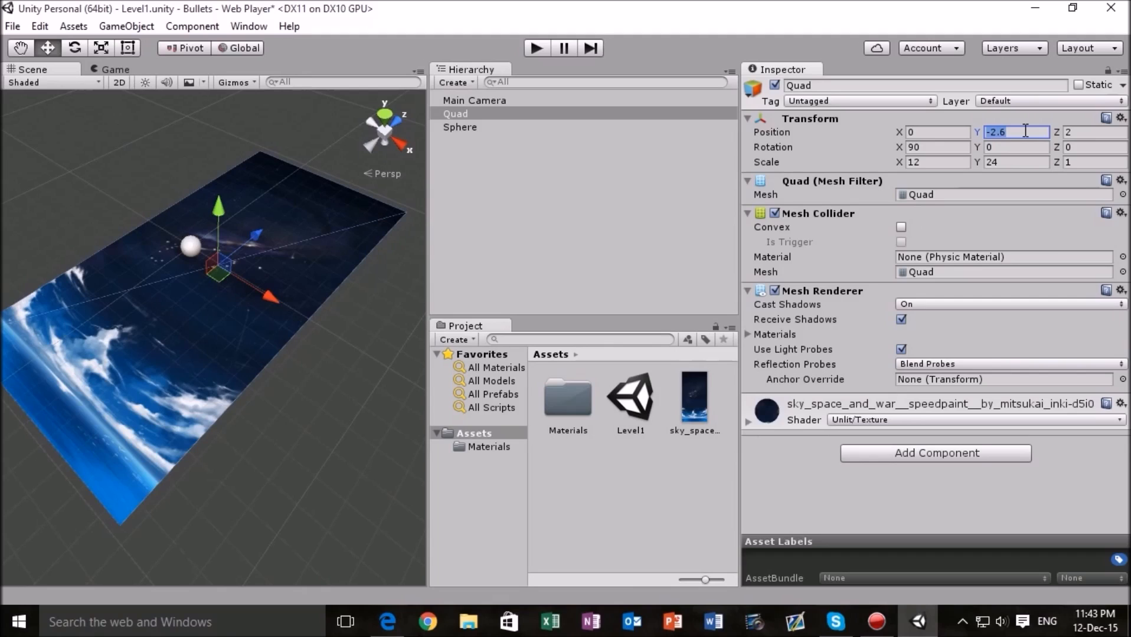
type("3")
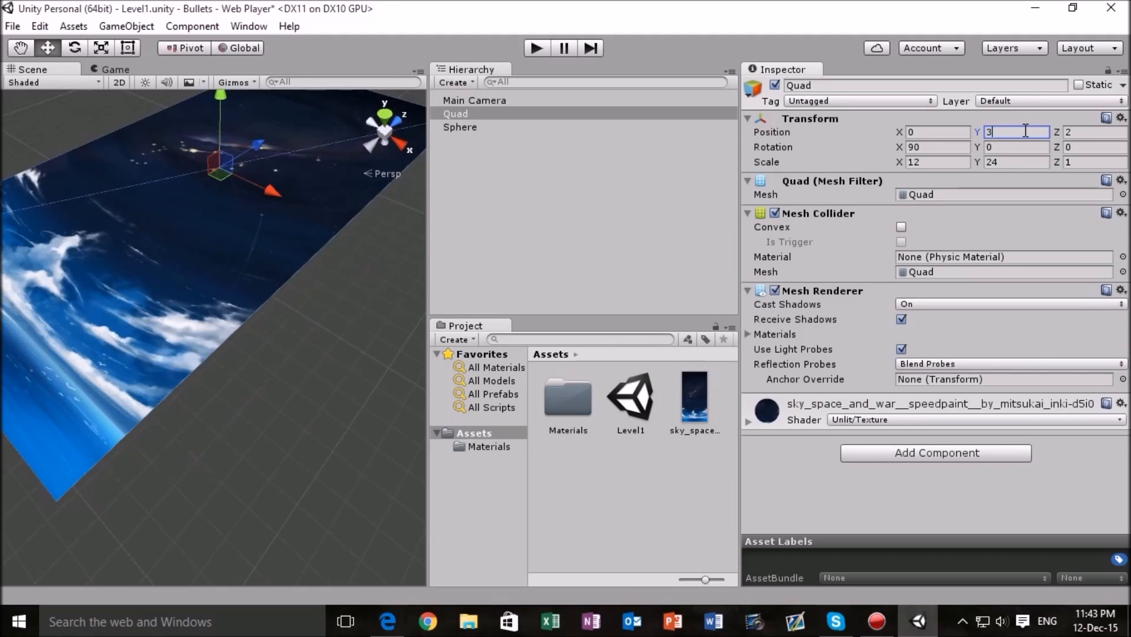
key("BackSpace")
type("-3")
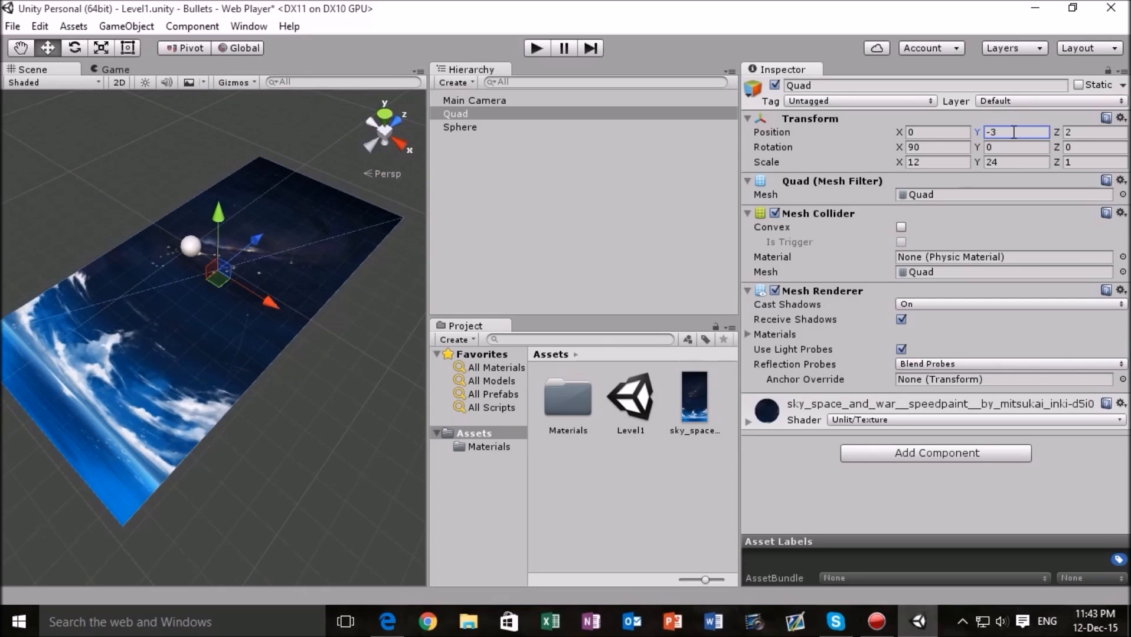
- Save the Level1 scene and check the background behind the Sphere in the Game view
left_click(12, 26)
mouse_move(39, 26)
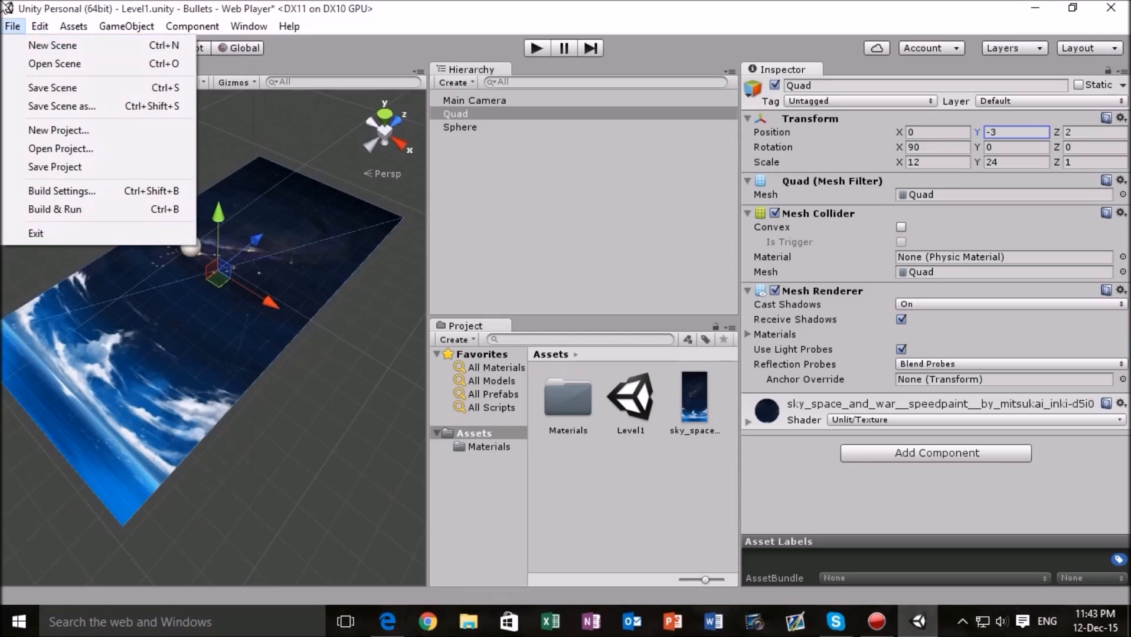
left_click(46, 90)
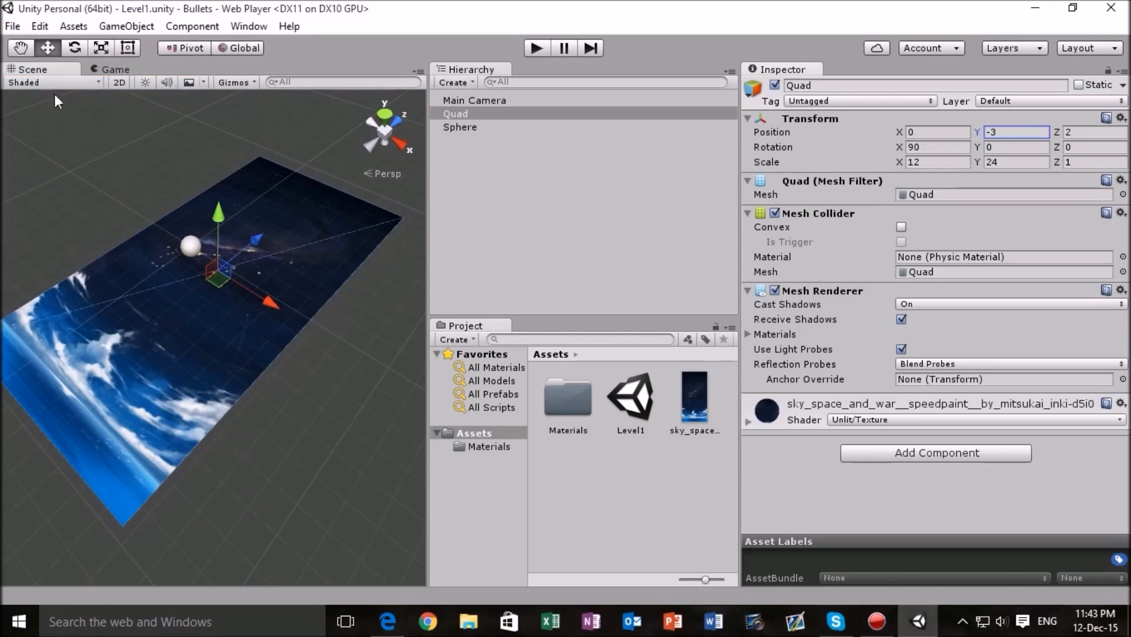
left_click(116, 72)
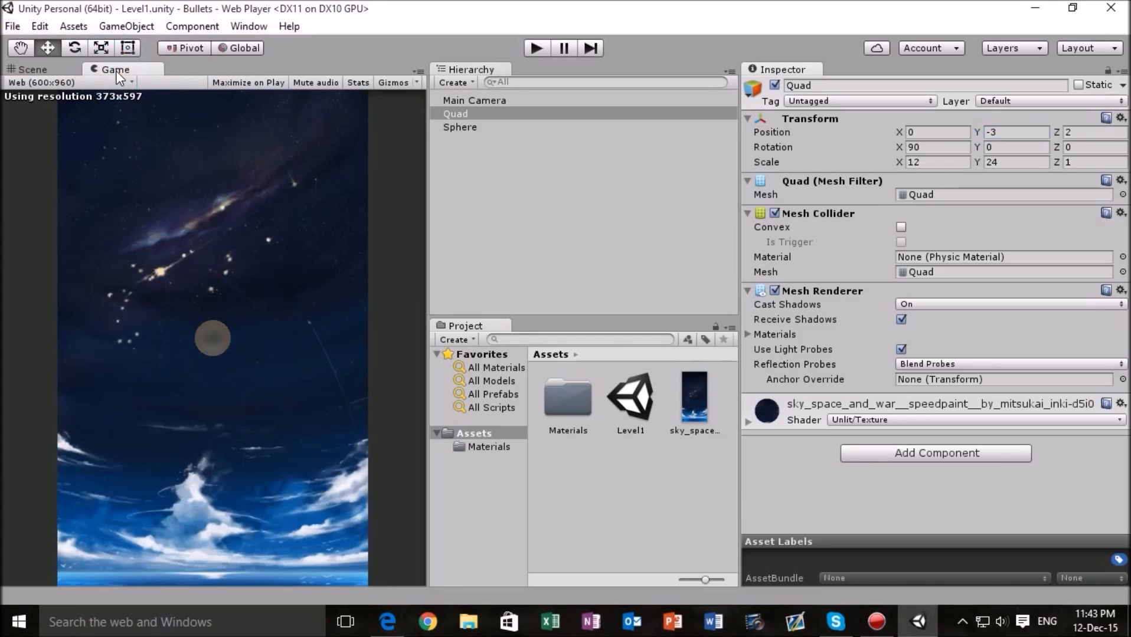